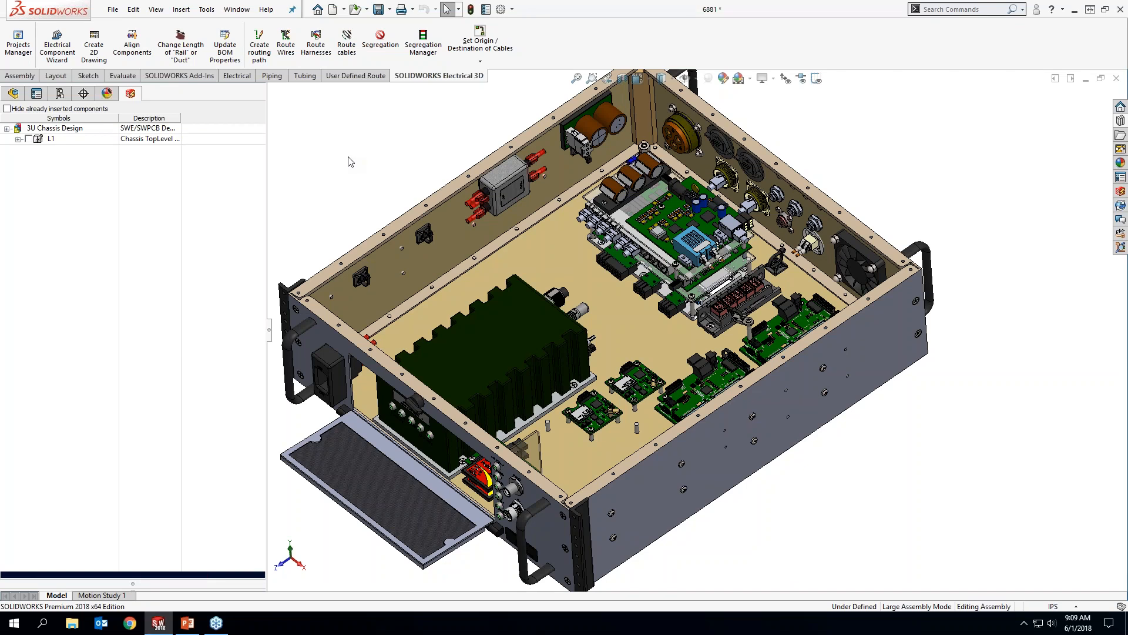
Step: Review the recent projects in the Projects Manager and close it
right_click(200, 54)
mouse_move(251, 83)
left_click(455, 76)
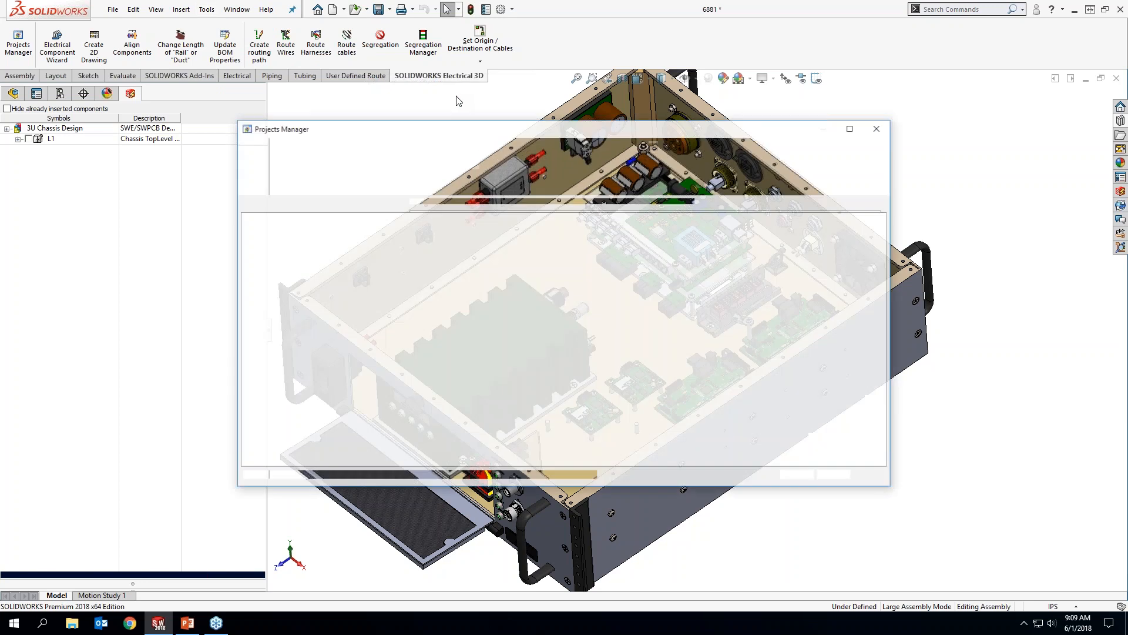
left_click_drag(494, 127, 535, 135)
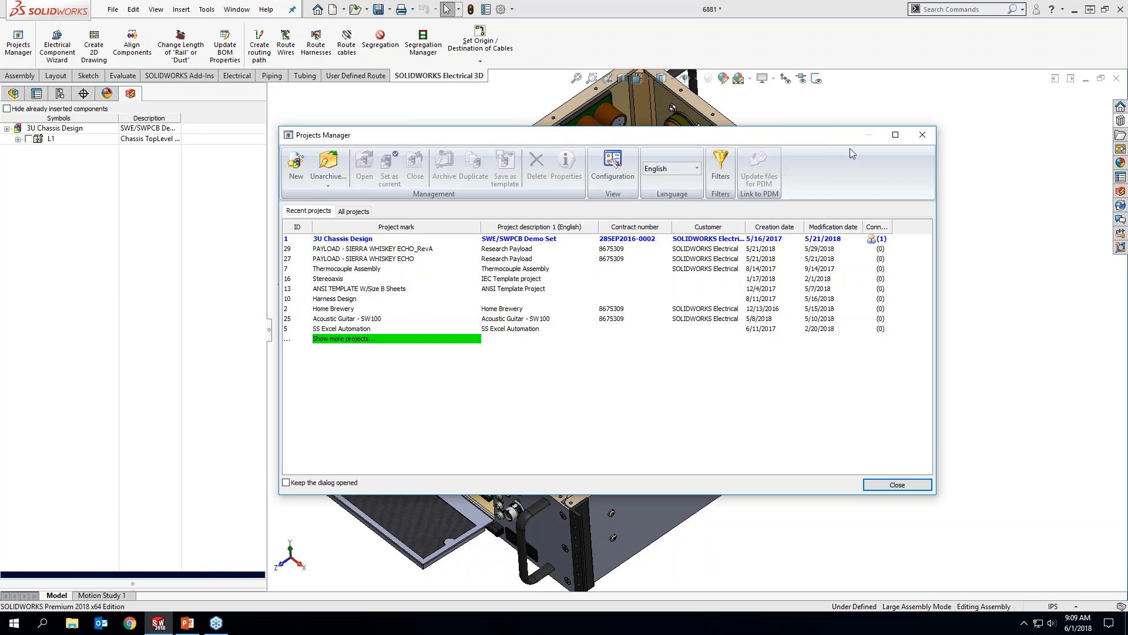
left_click(923, 135)
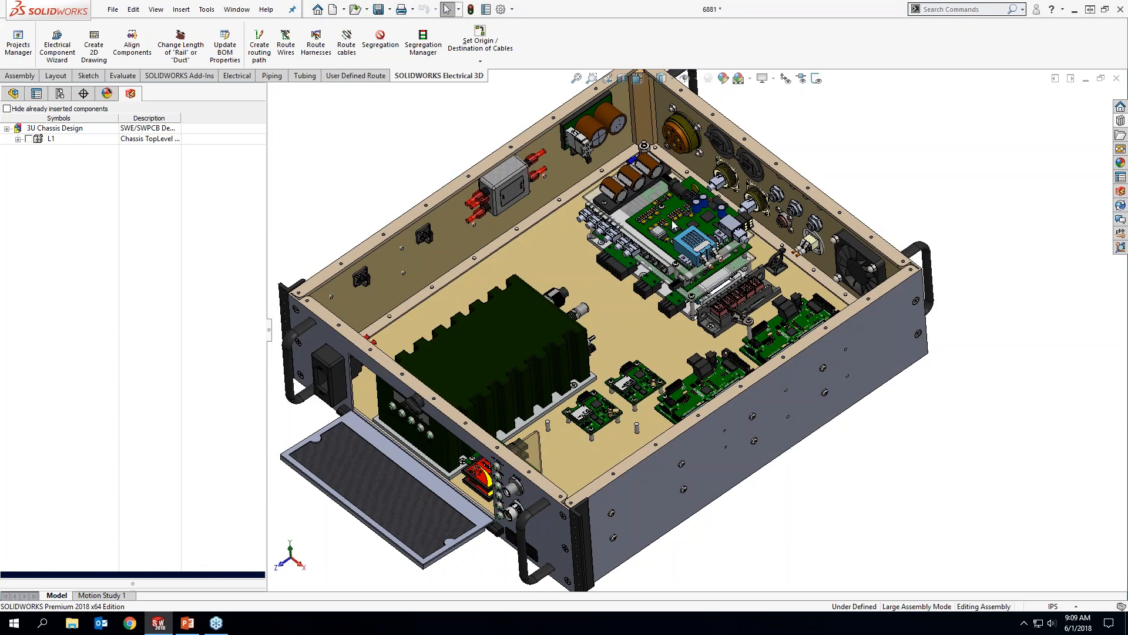
Step: Show the electrical project documents and preview line diagram 003 - High Level - PWR, closing the preview when finished
left_click(1118, 189)
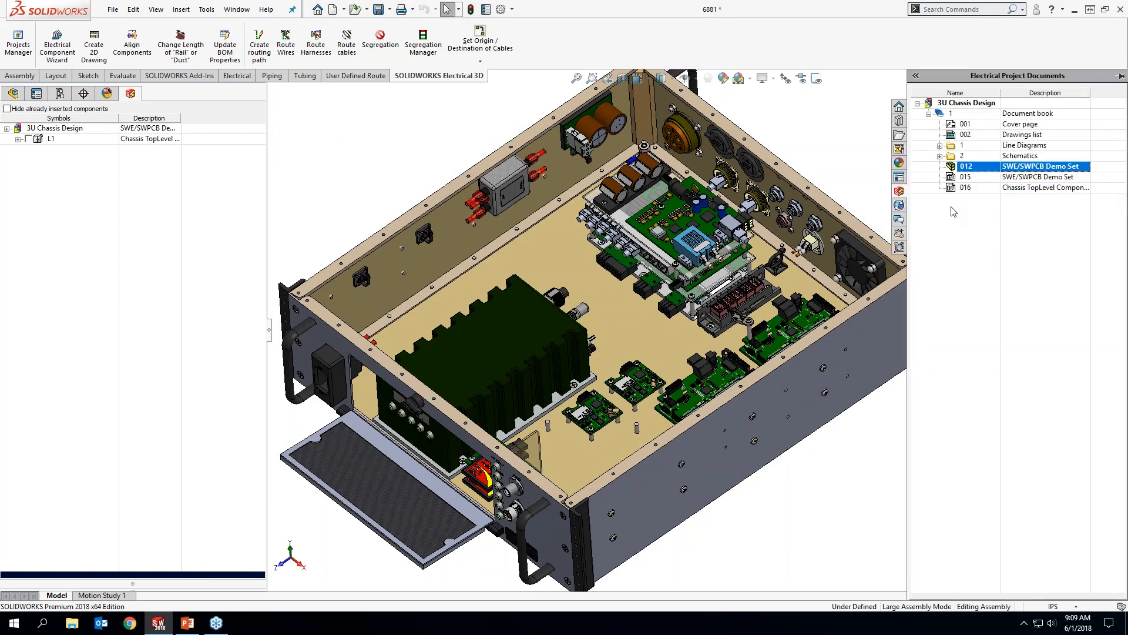
left_click(940, 145)
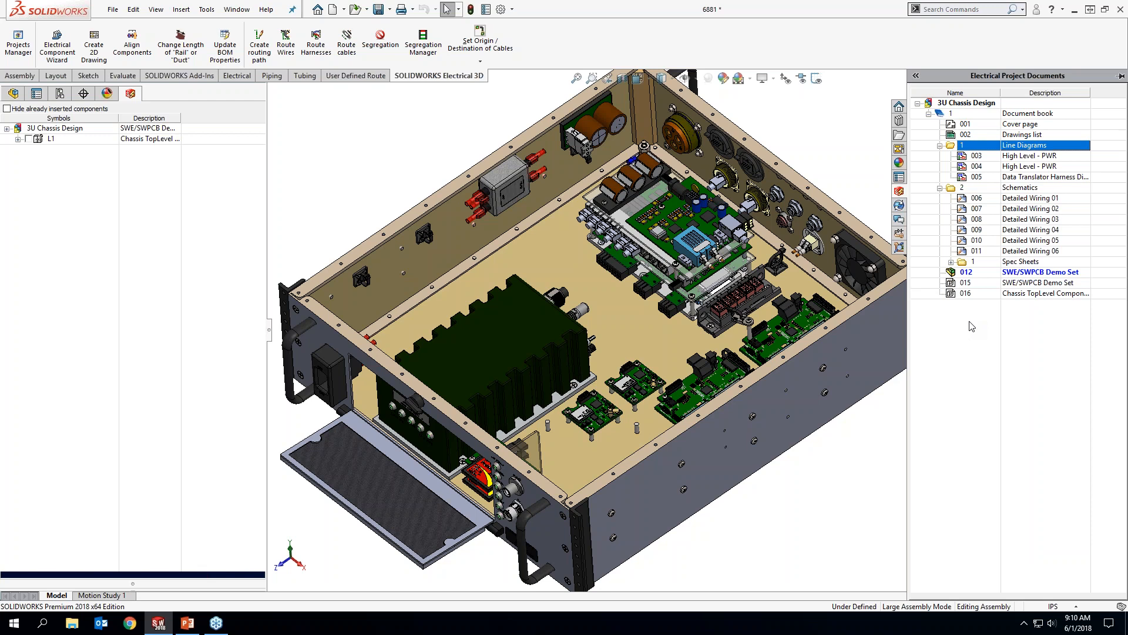
left_click(979, 156)
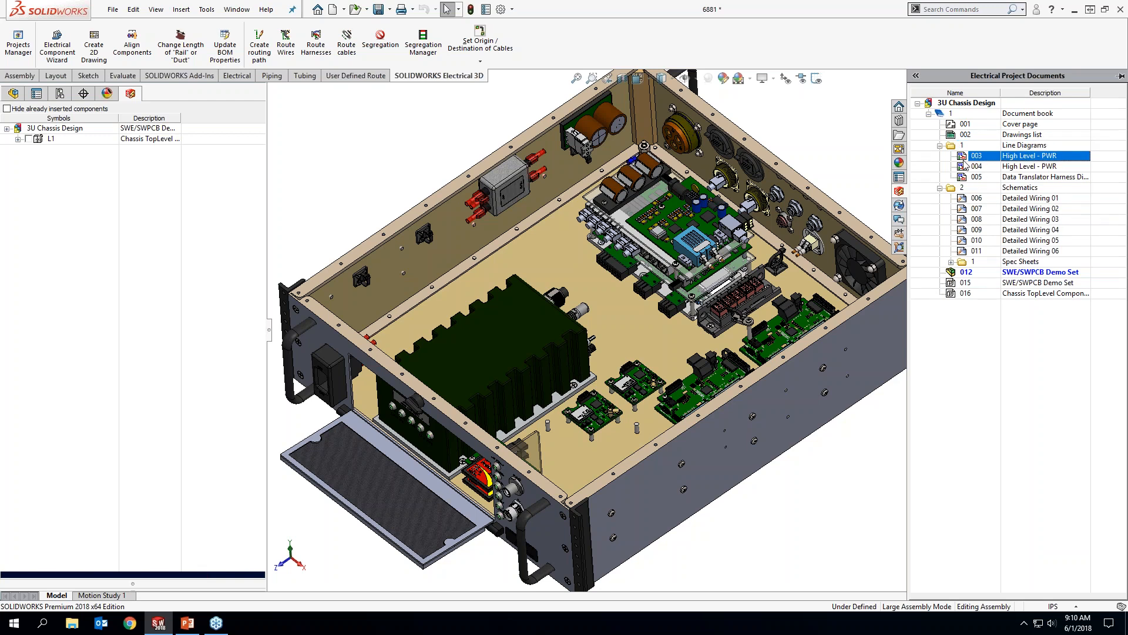
double_click(965, 160)
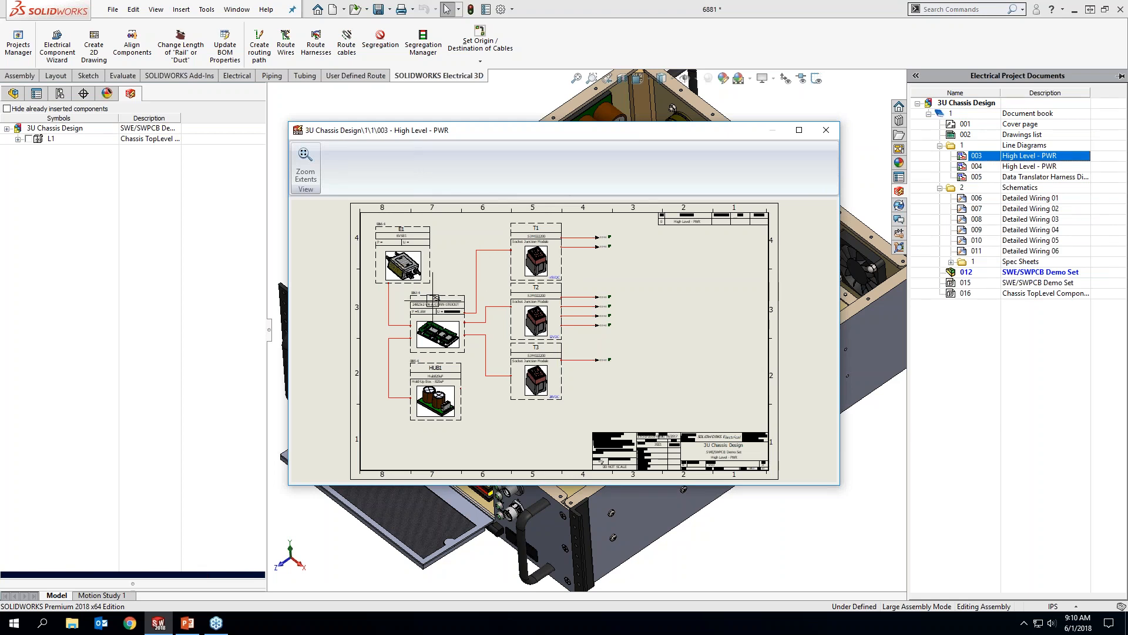
left_click(828, 131)
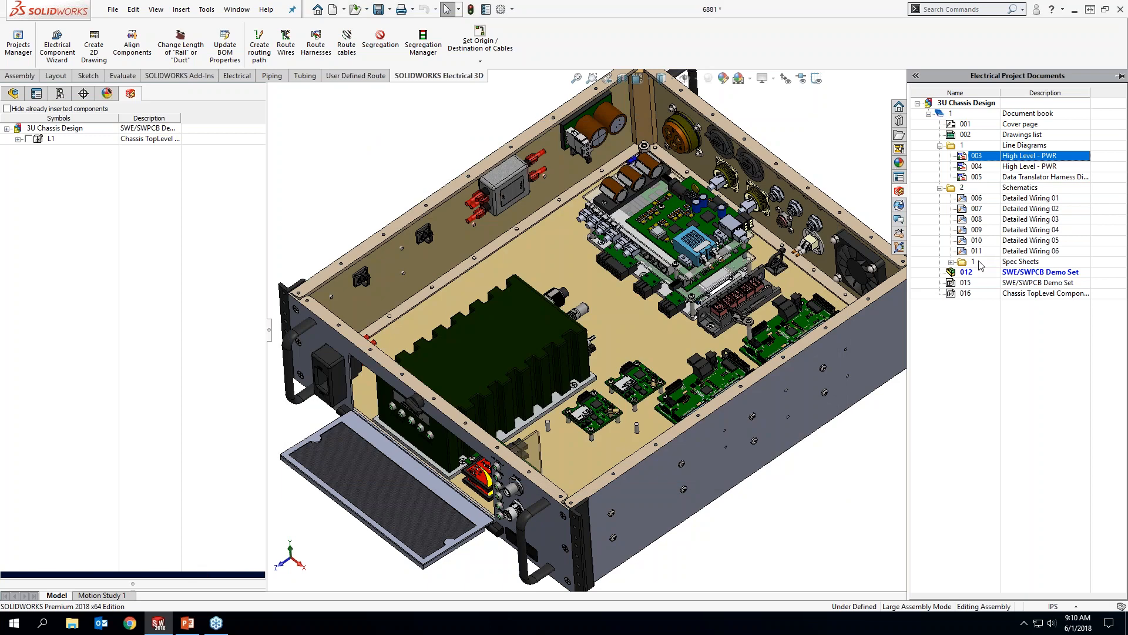
Step: View the VIPAC power systems PDF from the Spec Sheets folder and close it
left_click(952, 262)
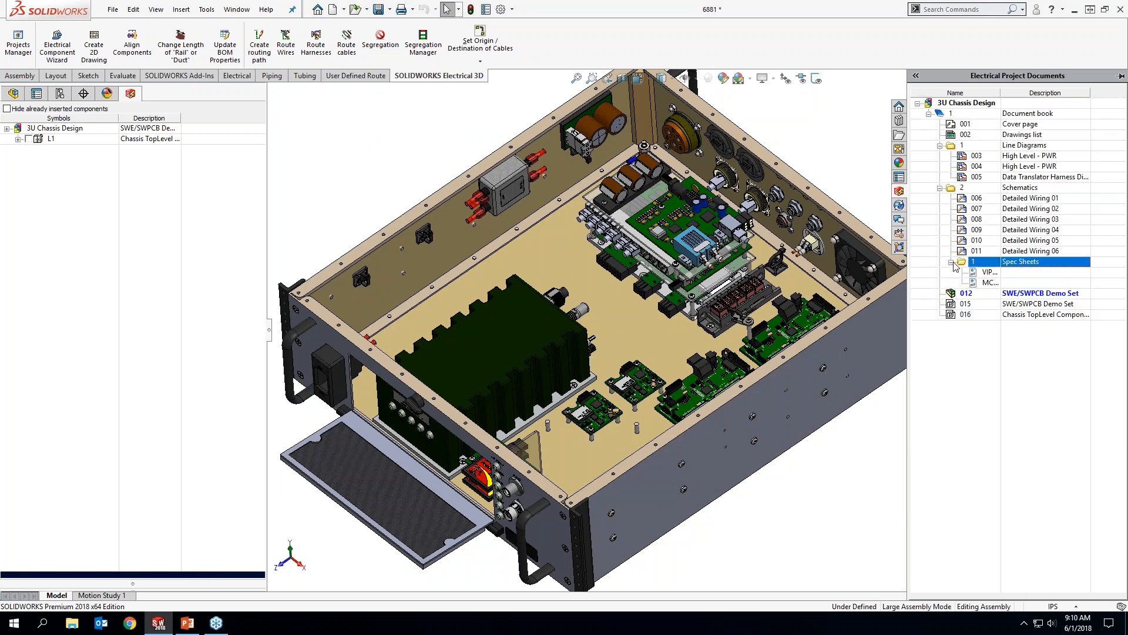
double_click(985, 273)
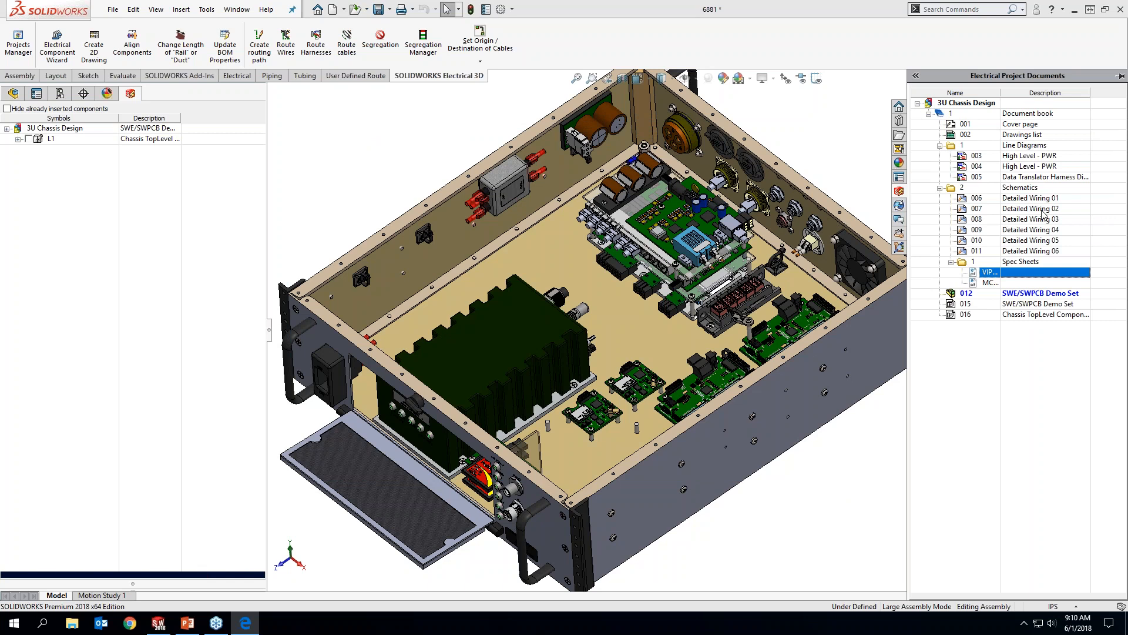
left_click_drag(1127, 12, 523, 28)
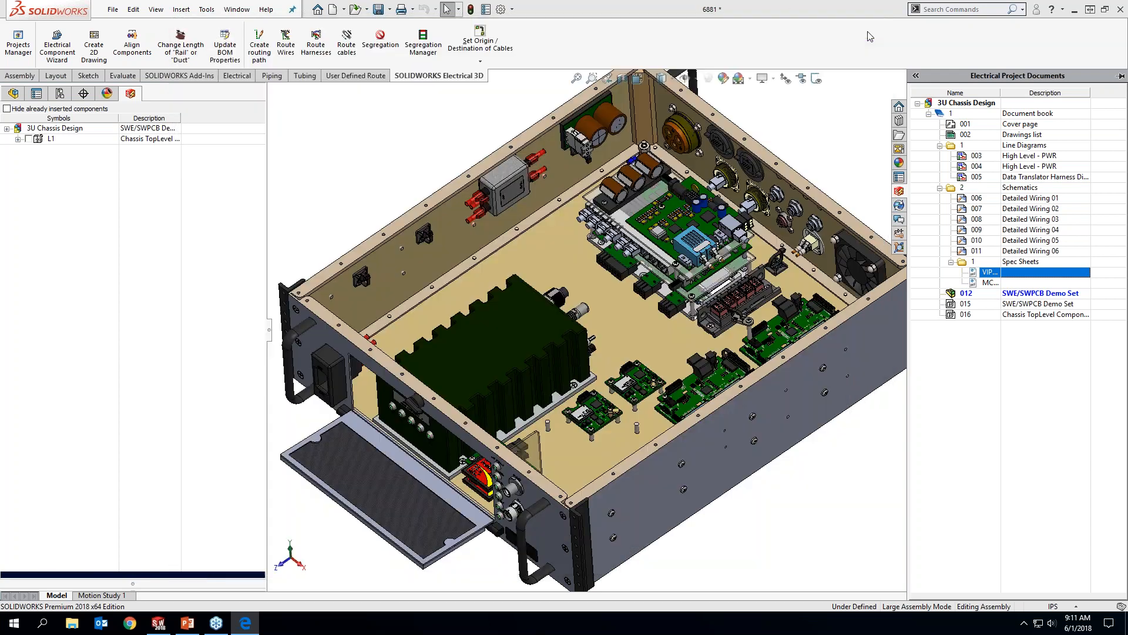
left_click(871, 30)
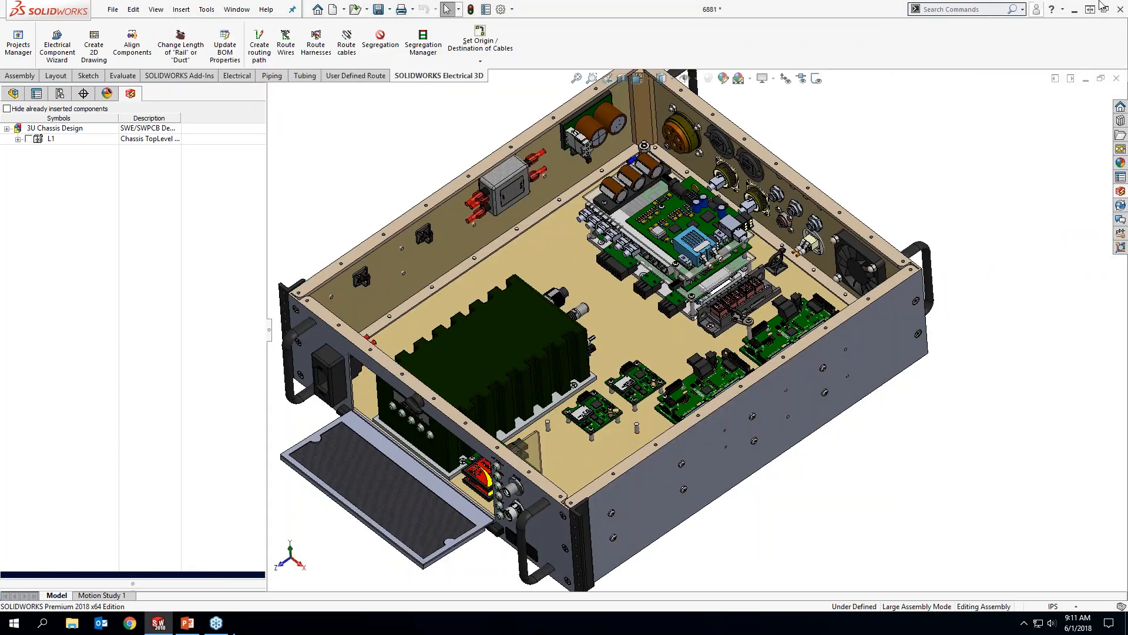
Step: Switch to SOLIDWORKS Electrical, widen the Connected users column in the Projects Manager, and open the 3U Chassis Design project
left_click(1076, 9)
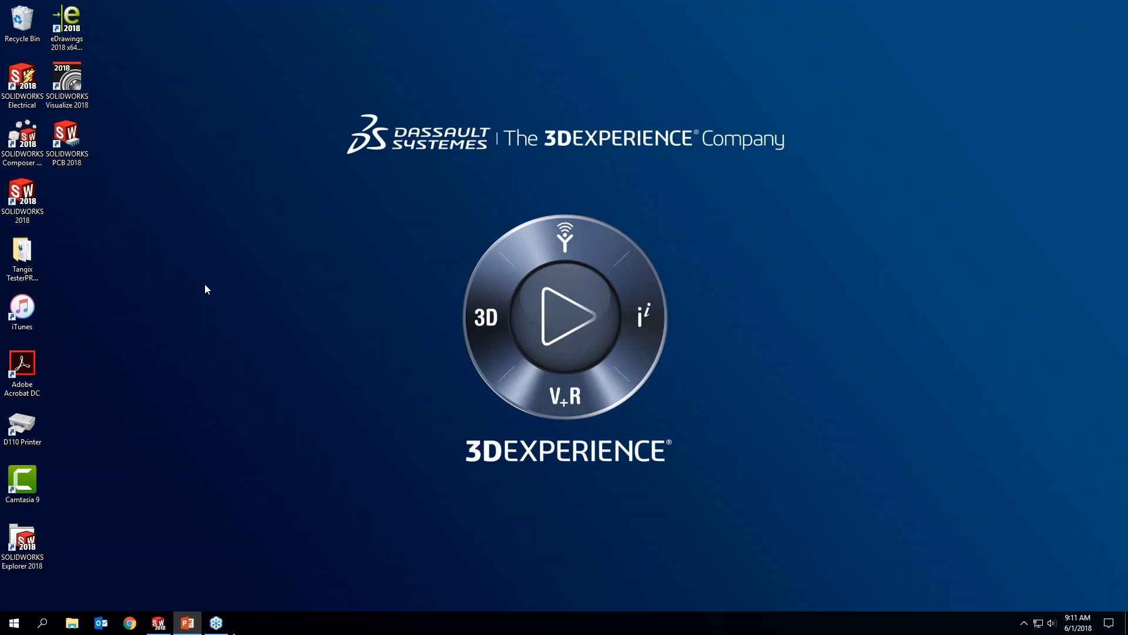
double_click(22, 77)
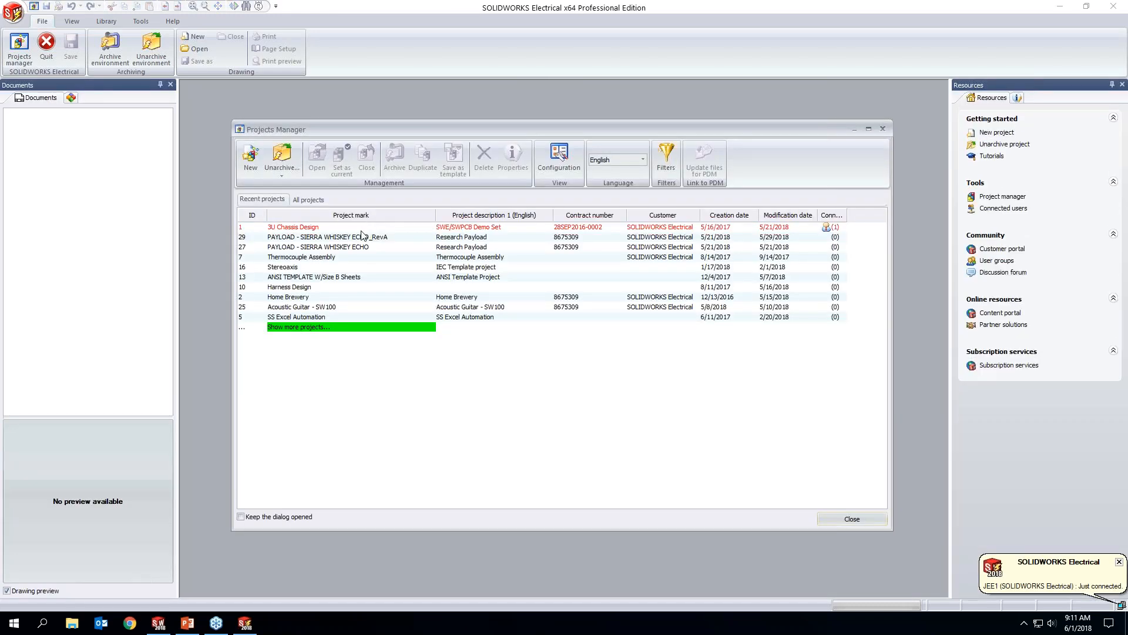
left_click(362, 231)
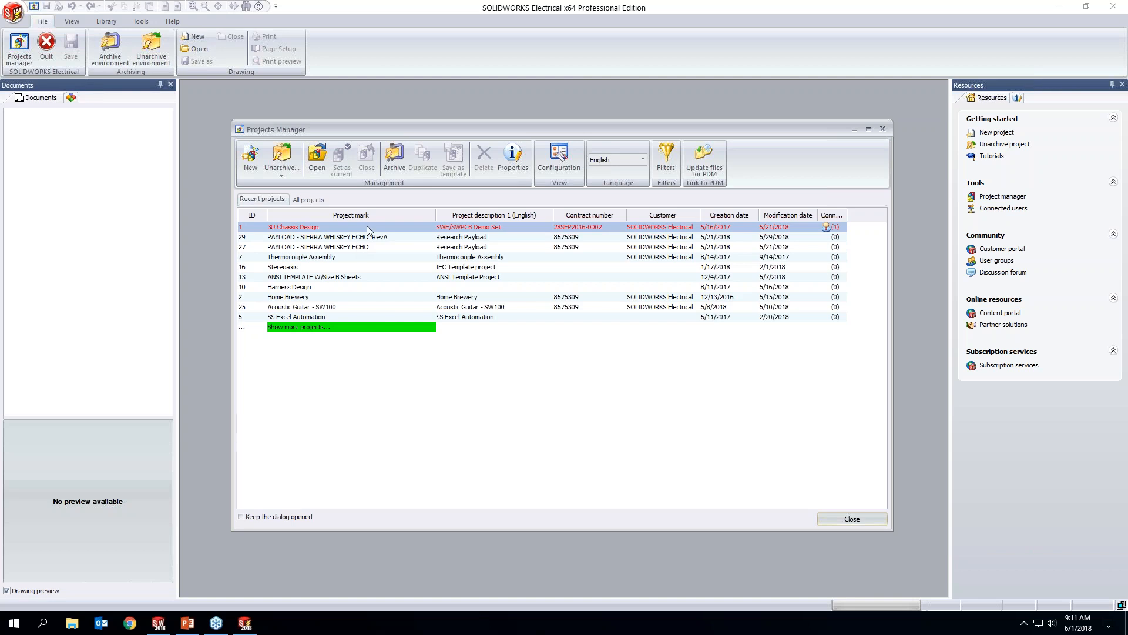
left_click_drag(847, 216, 885, 218)
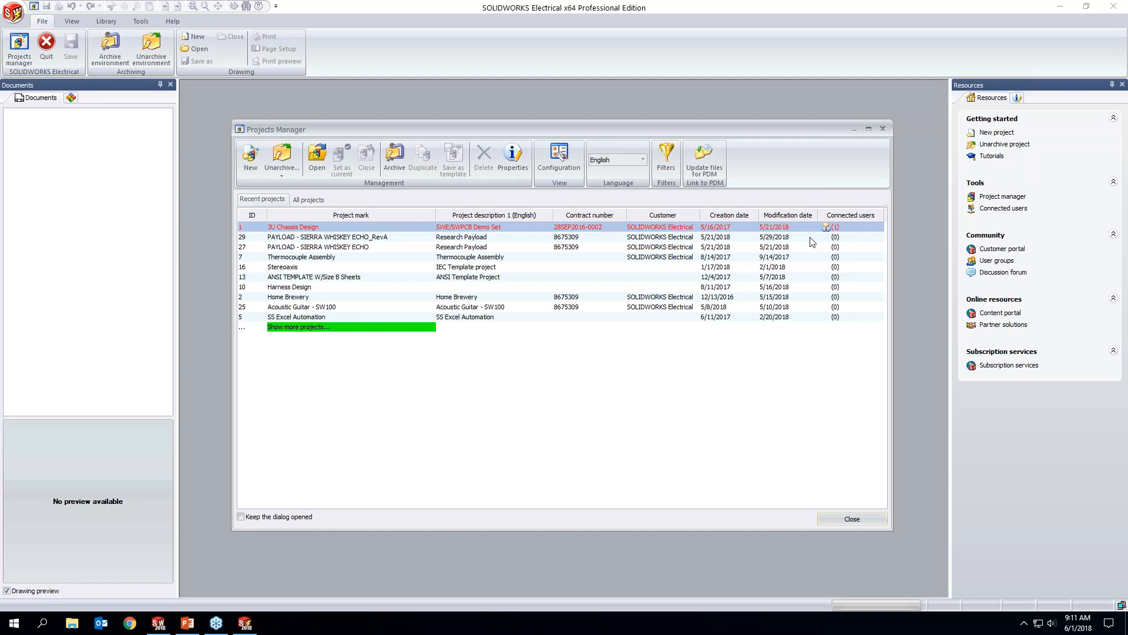
double_click(388, 227)
left_click(658, 382)
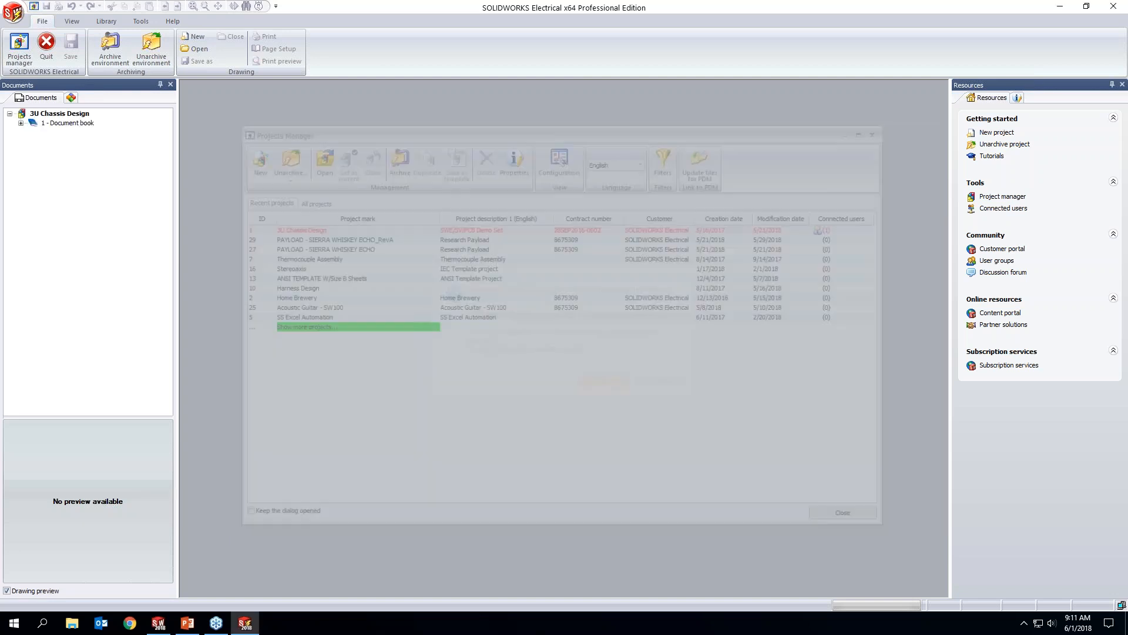
Step: Expand the document book's Line Diagrams and Schematics folders and open line diagram 003 - High Level - PWR for review
left_click(20, 122)
left_click(32, 151)
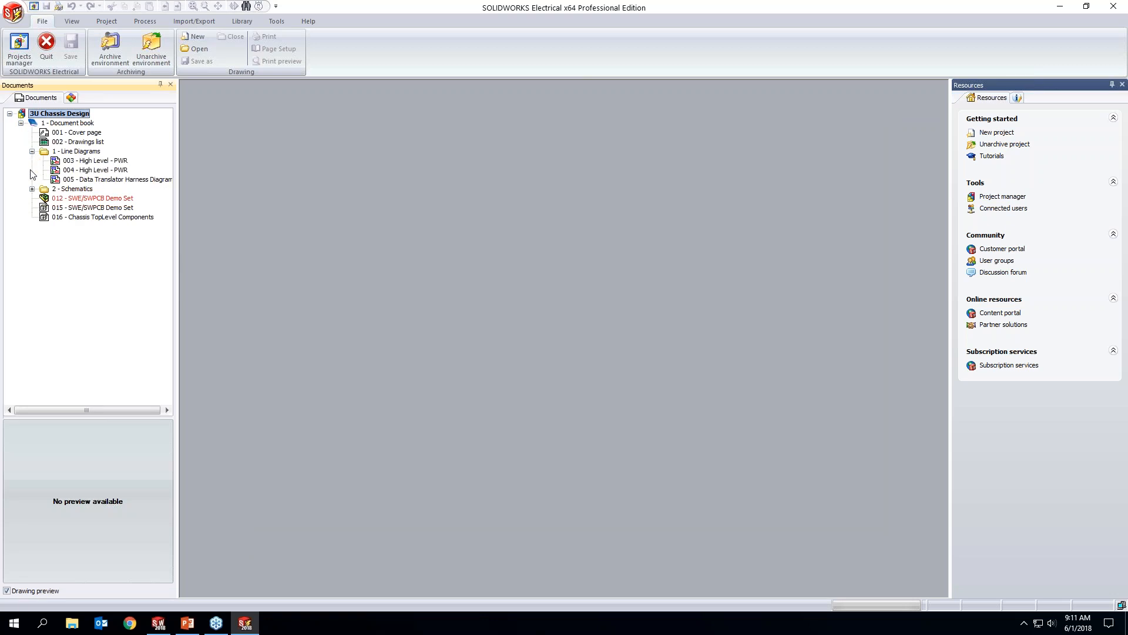
left_click(32, 189)
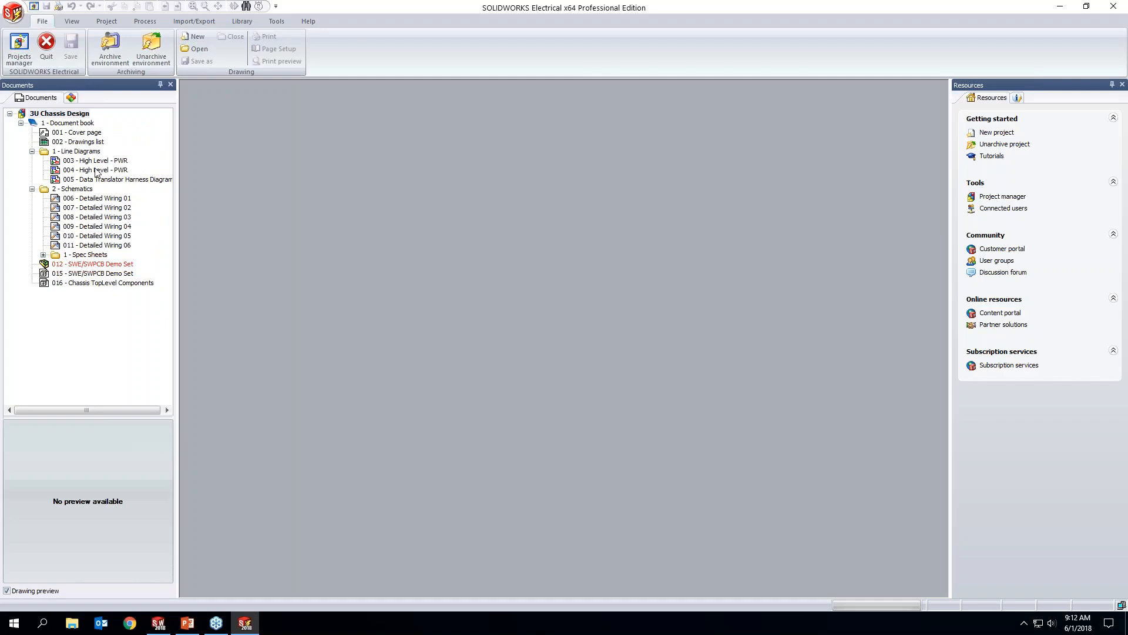
left_click(95, 161)
key("Return")
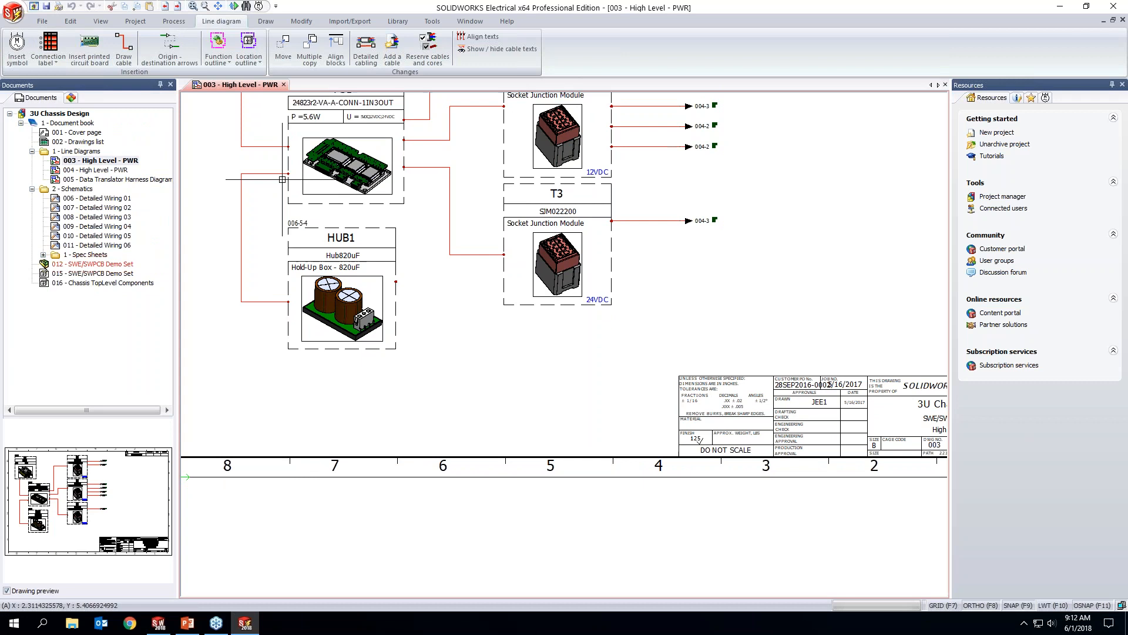
mouse_move(399, 213)
middle_mouse_down()
mouse_move(478, 372)
mouse_move(415, 374)
middle_mouse_up()
scroll(476, 370, "down", 1)
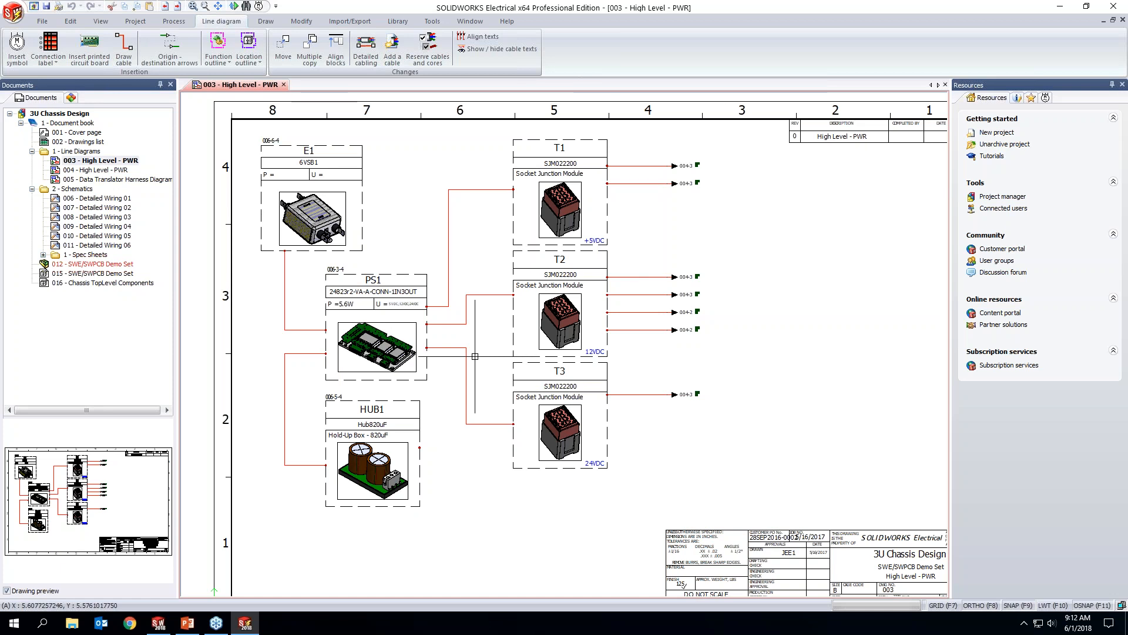
middle_click_drag(514, 393, 510, 296)
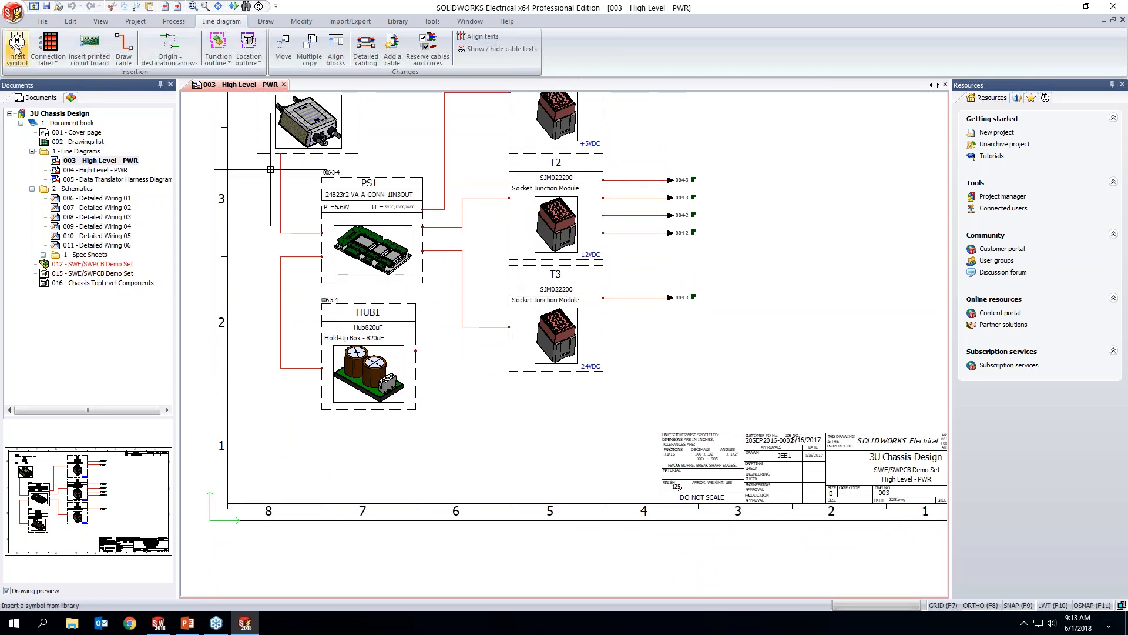
Step: Browse the line diagram symbol library by class, including electronic components, signalling, drives, miscellaneous and thermal relays, and leave without inserting a symbol
left_click(16, 50)
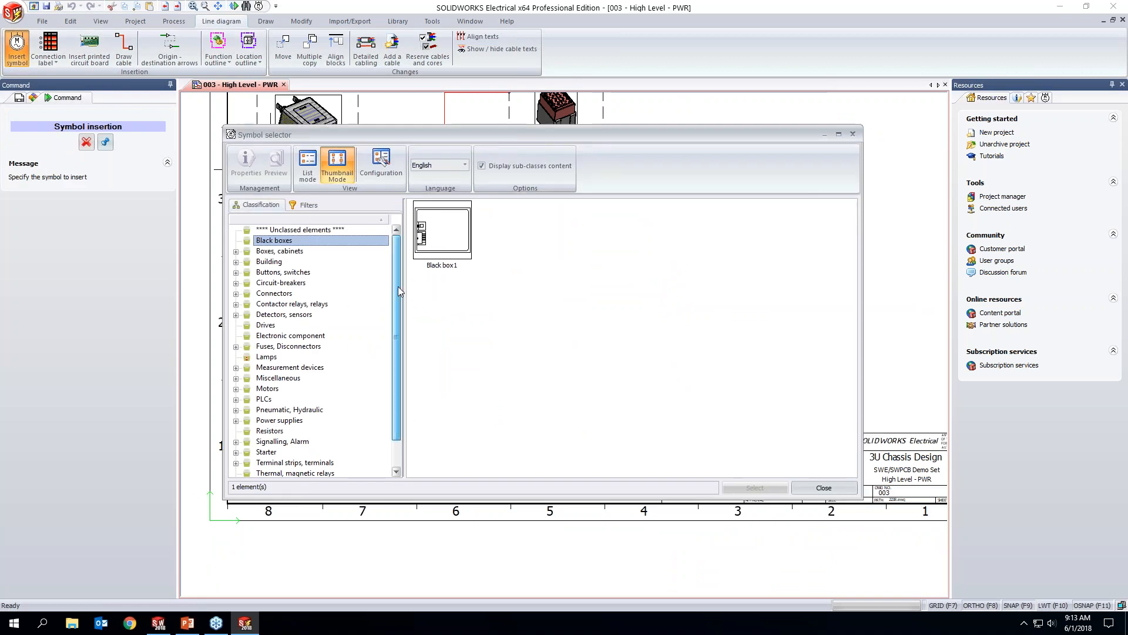
scroll(399, 292, "down", 1)
left_click(293, 272)
left_click(265, 303)
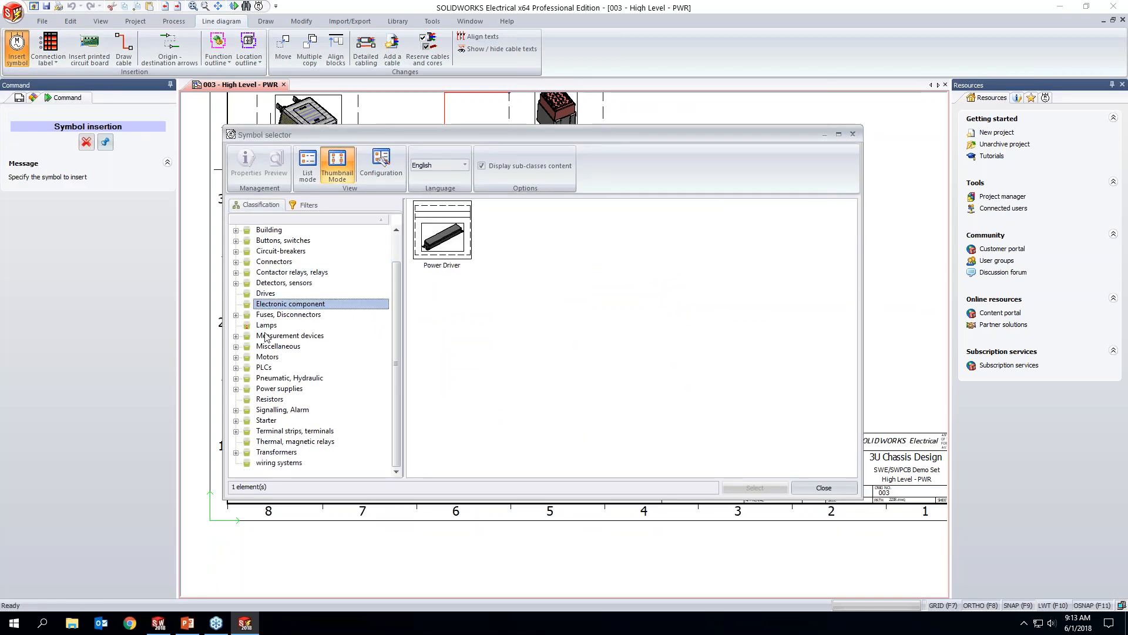
left_click(267, 336)
left_click(272, 378)
left_click(270, 411)
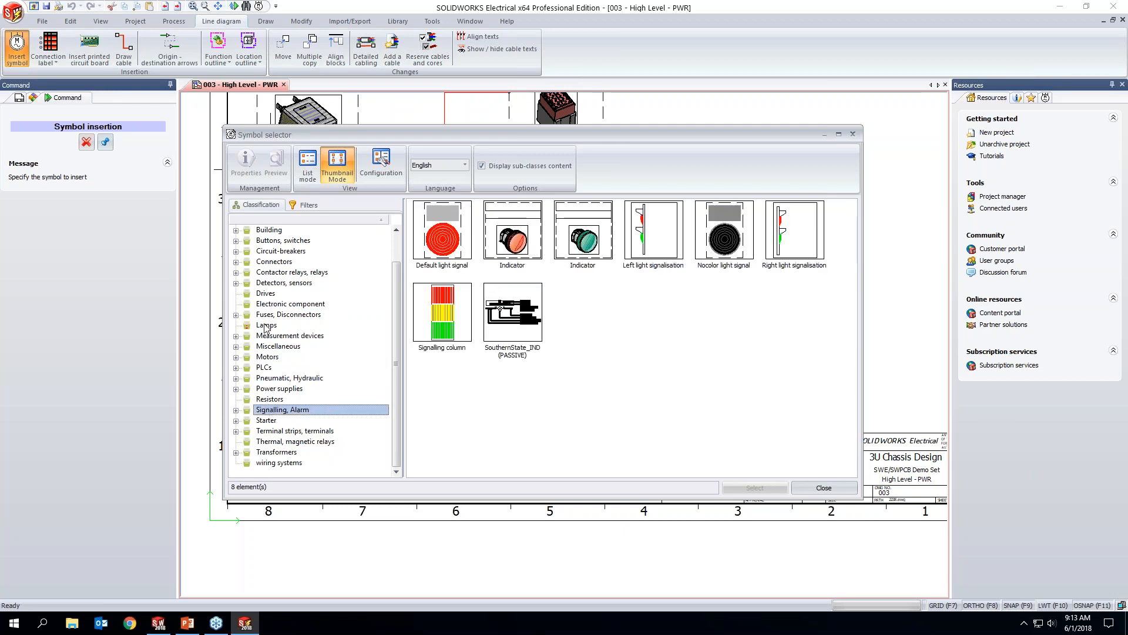
left_click(266, 293)
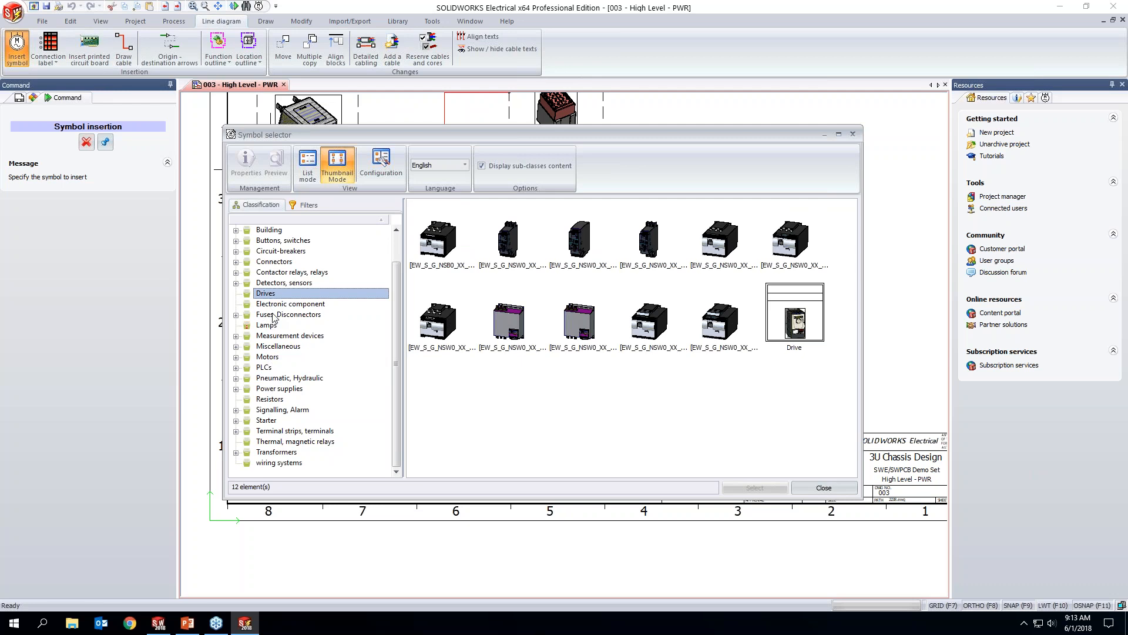
left_click(274, 316)
left_click(277, 347)
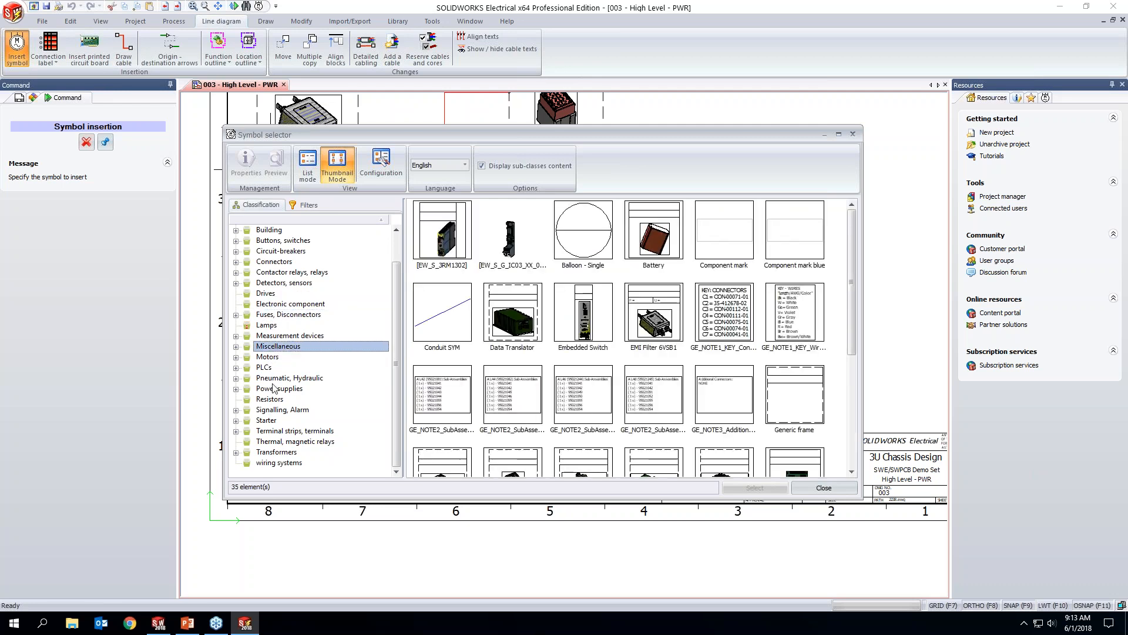
left_click(274, 409)
left_click(269, 441)
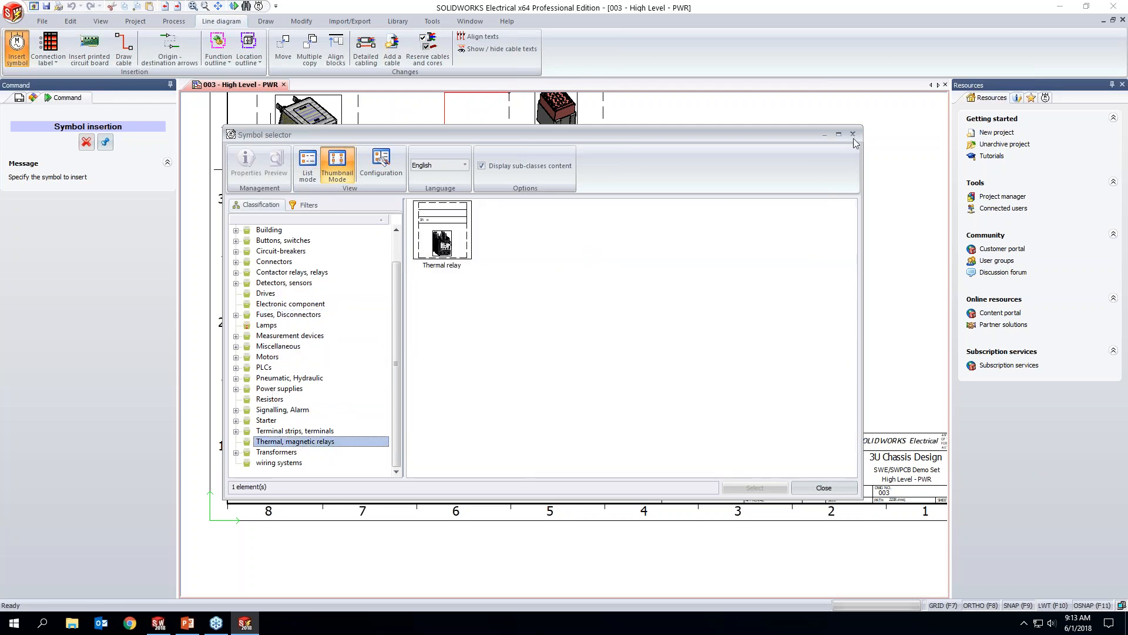
left_click(854, 139)
Step: Copy the T3 24VDC socket junction module and paste the copy directly below it in the line diagram
middle_click_drag(652, 326, 706, 260)
left_click(657, 259)
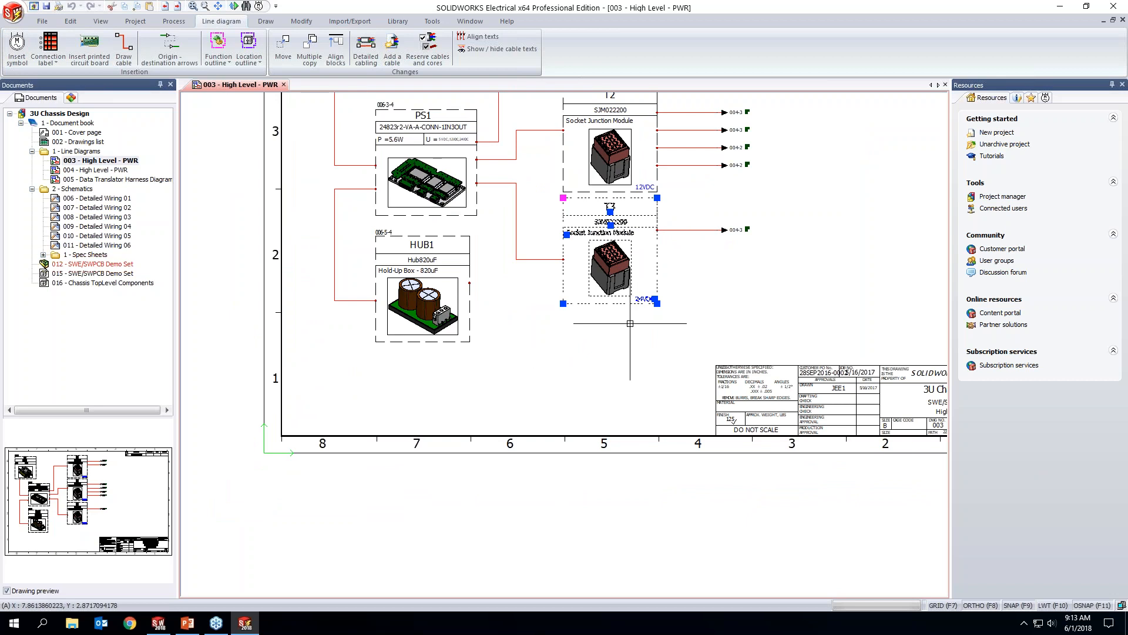
key("ctrl+c")
key("ctrl+v")
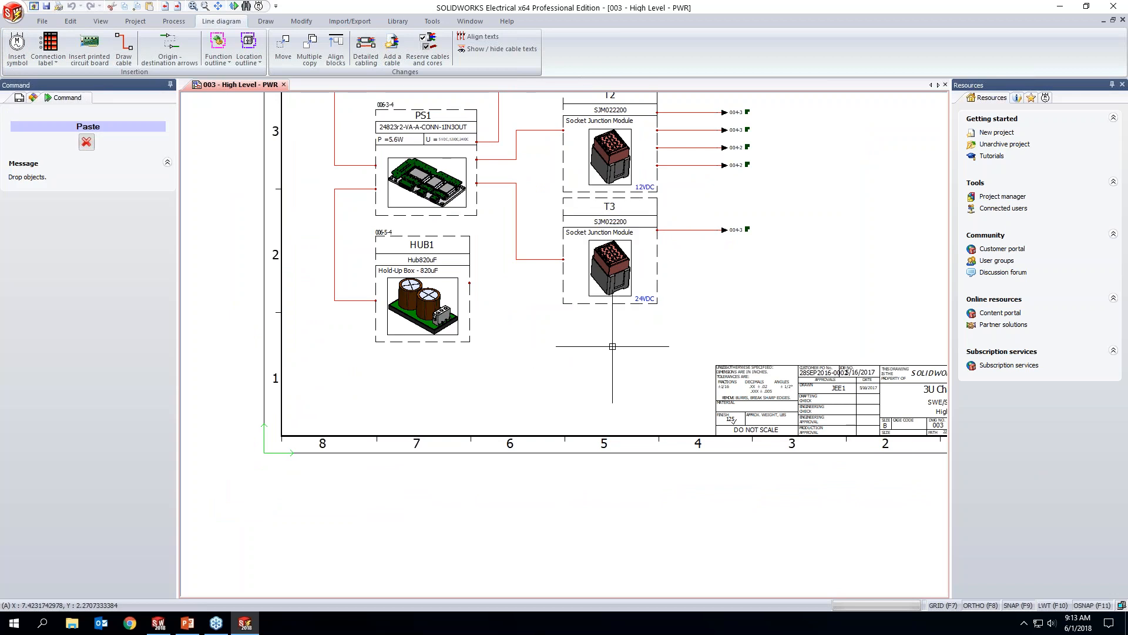
left_click(563, 411)
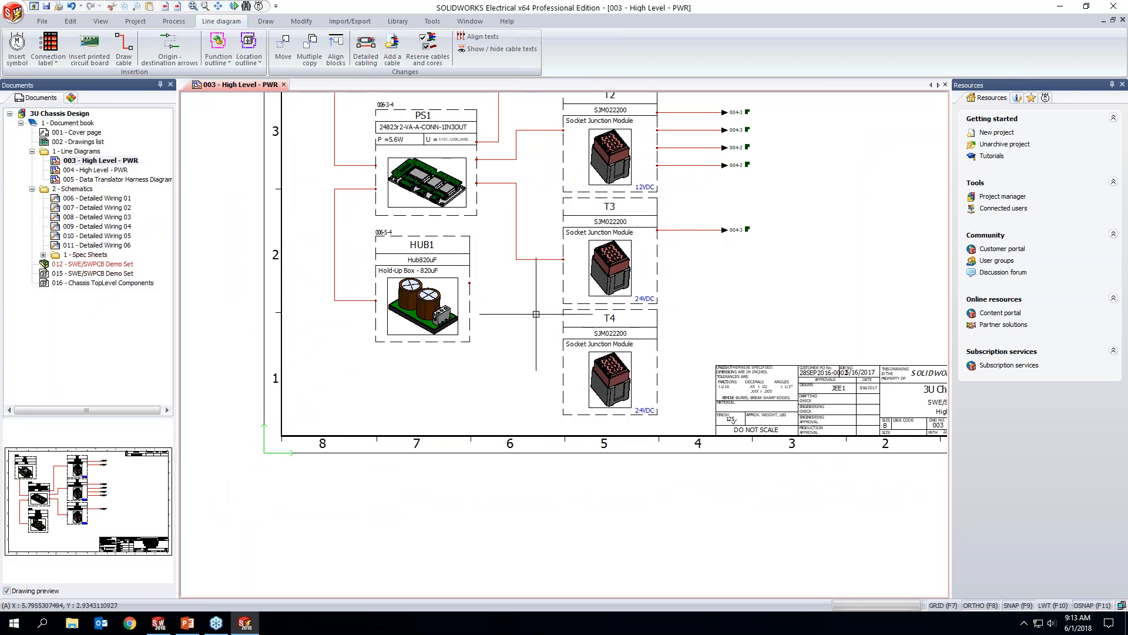
scroll(531, 322, "up", 2)
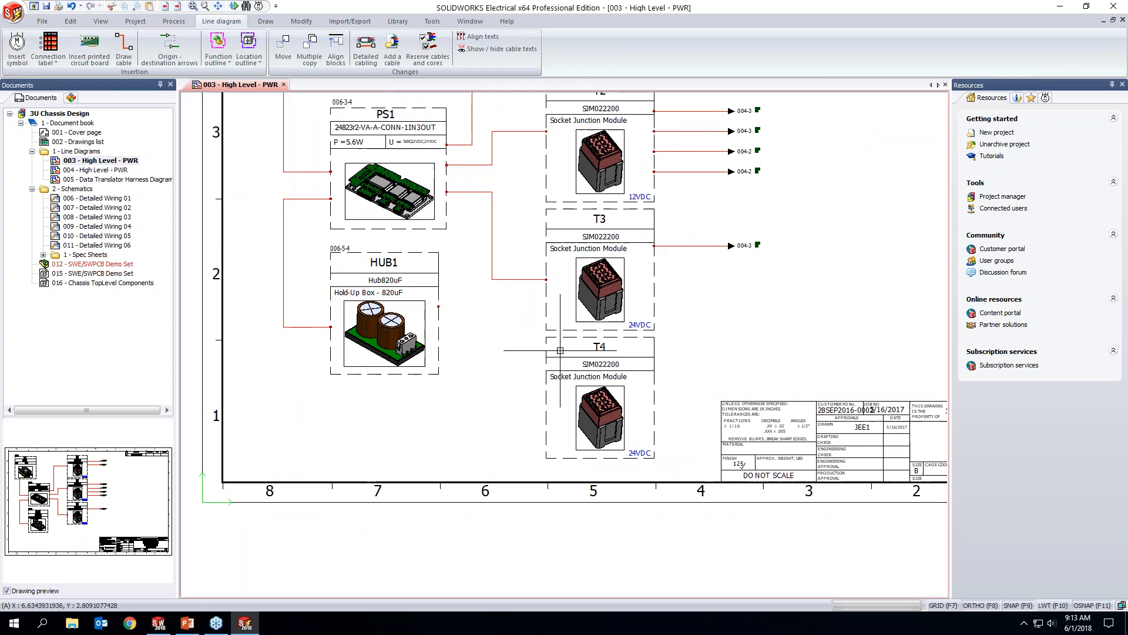
scroll(563, 282, "up", 2)
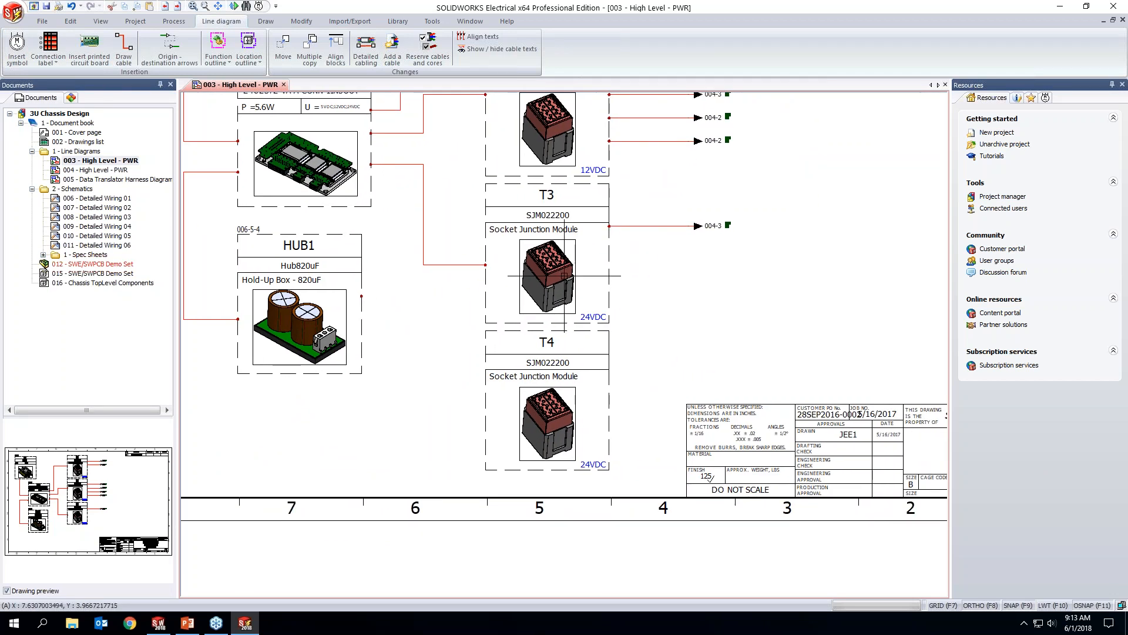
scroll(565, 277, "up", 2)
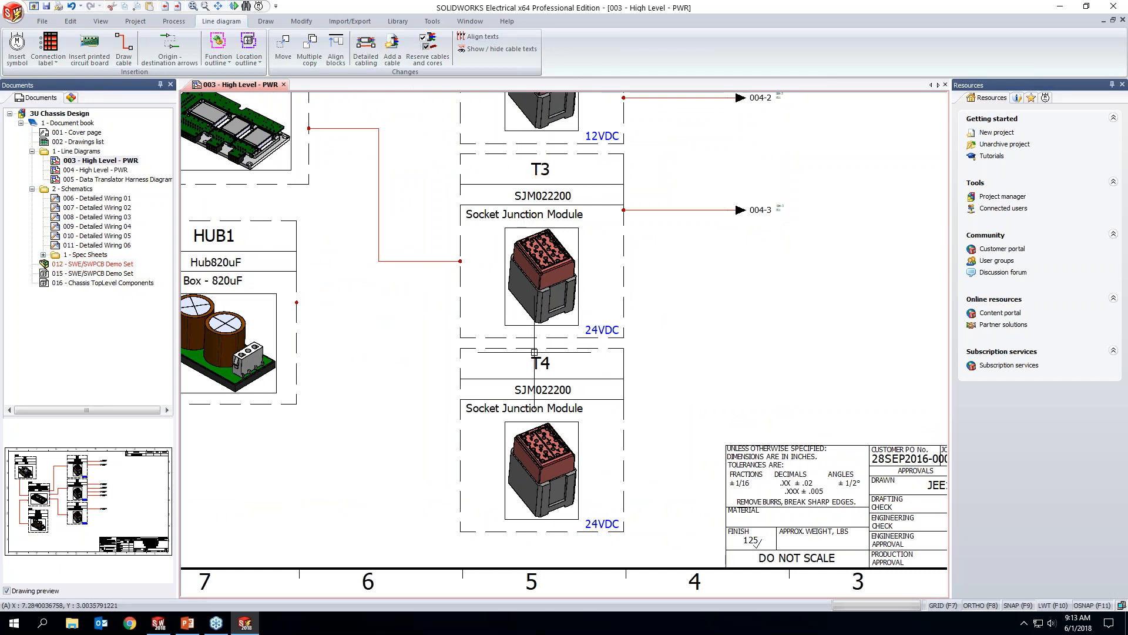
scroll(478, 223, "down", 2)
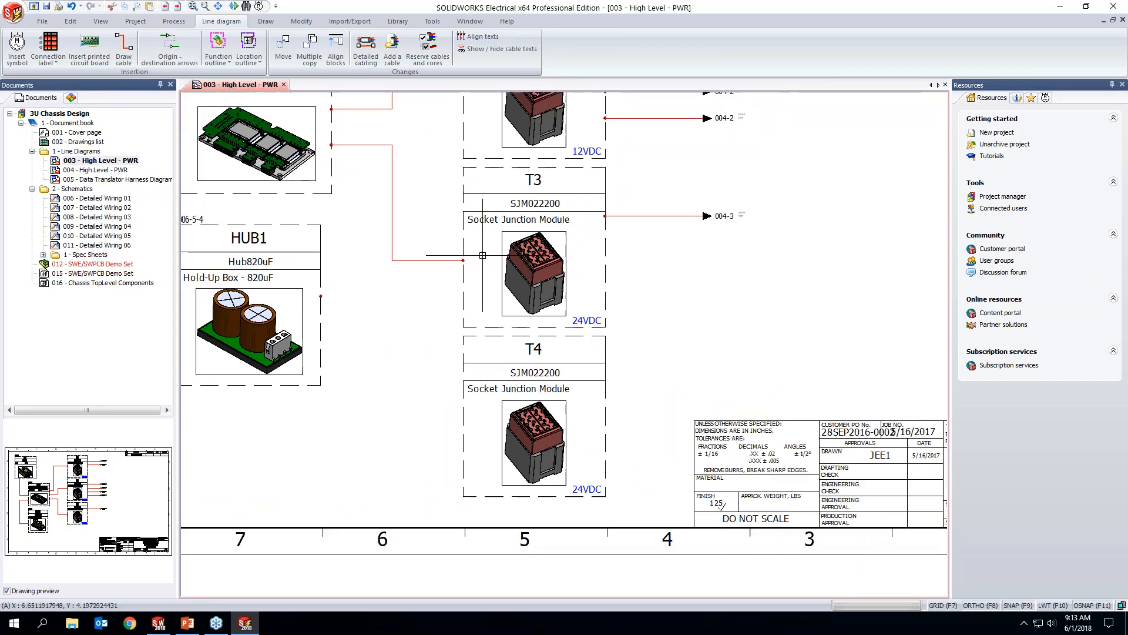
Step: Draw a cable from the PS1 power supply to the T4 socket junction module in the line diagram
mouse_move(478, 221)
middle_mouse_down()
mouse_move(494, 347)
mouse_move(490, 215)
middle_mouse_up()
scroll(503, 350, "up", 3)
middle_click_drag(503, 349, 527, 287)
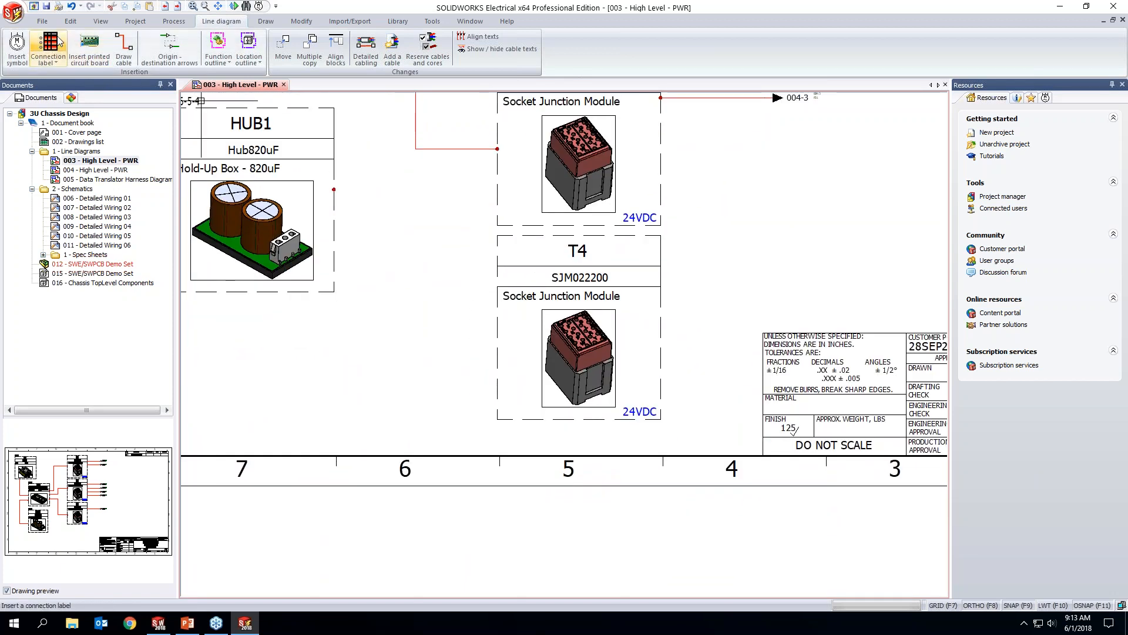
left_click(123, 47)
middle_click_drag(367, 188, 368, 299)
left_click(349, 167)
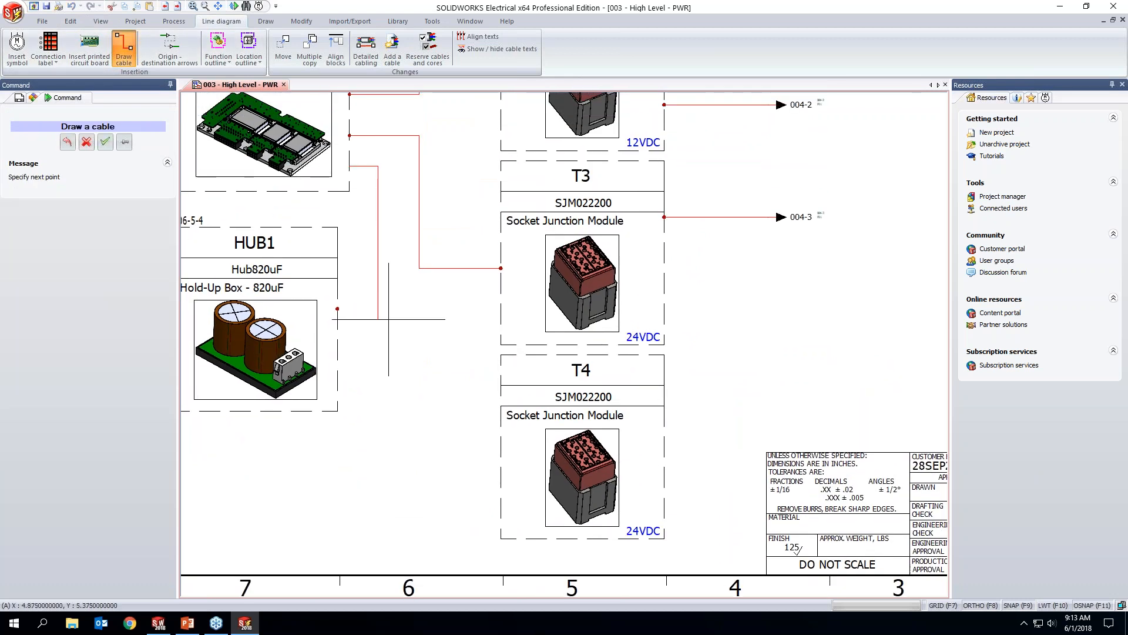
left_click(501, 452)
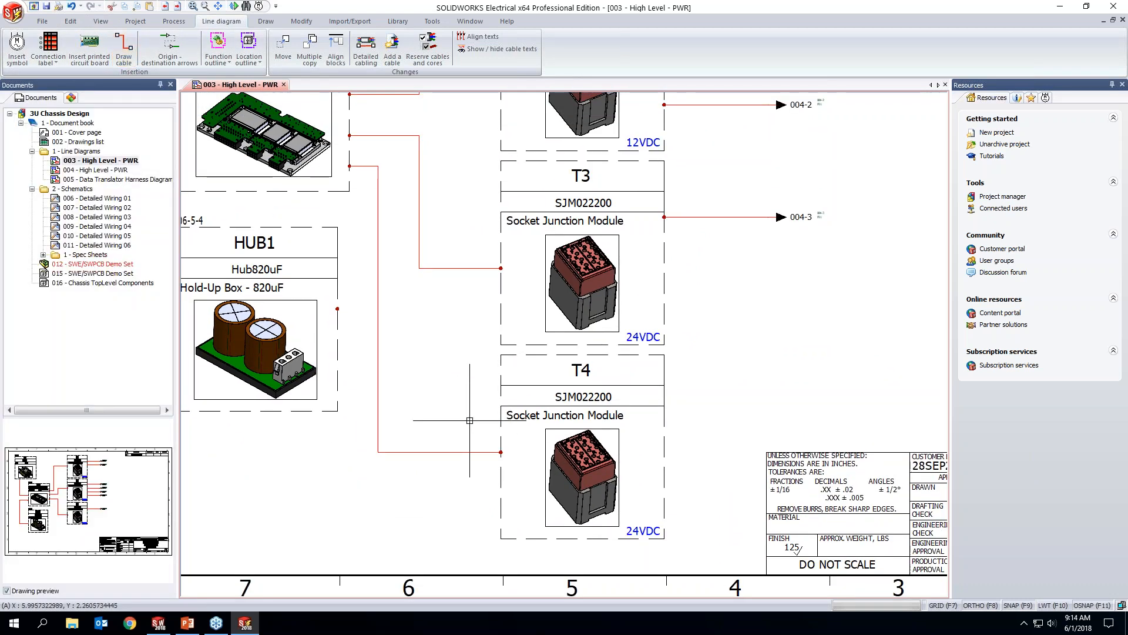
scroll(473, 407, "down", 5)
scroll(526, 429, "up", 3)
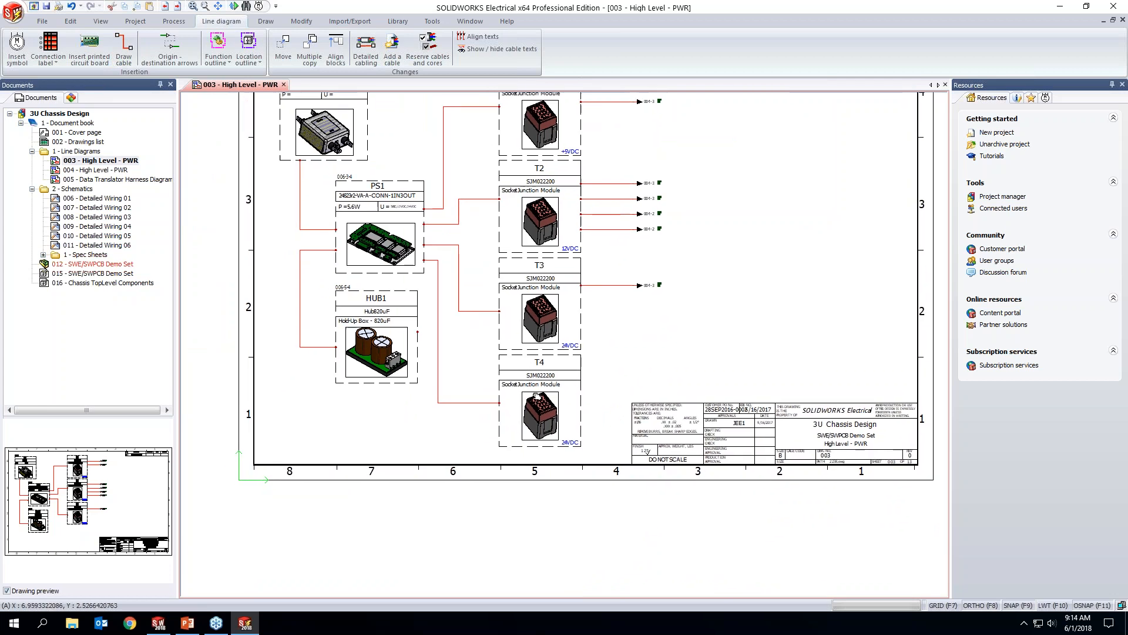
Step: Open schematic 007 - Detailed Wiring 02 and choose the Socket Junction Module - 20POS symbol from the Terminal strips, terminals class for insertion
middle_click_drag(526, 429, 511, 460)
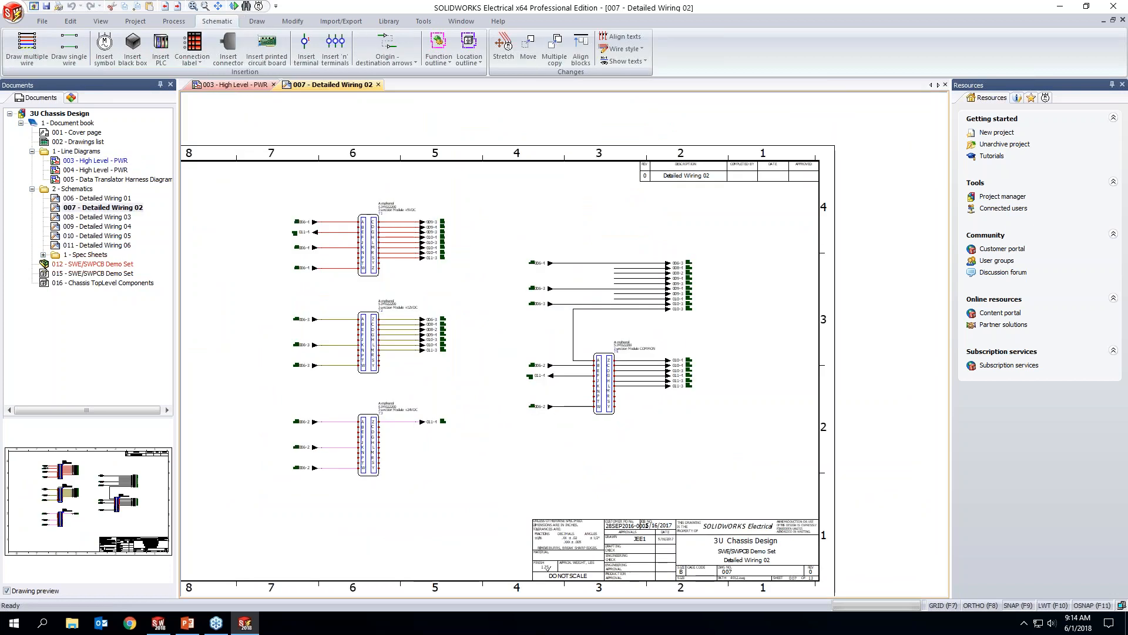
scroll(596, 307, "up", 1)
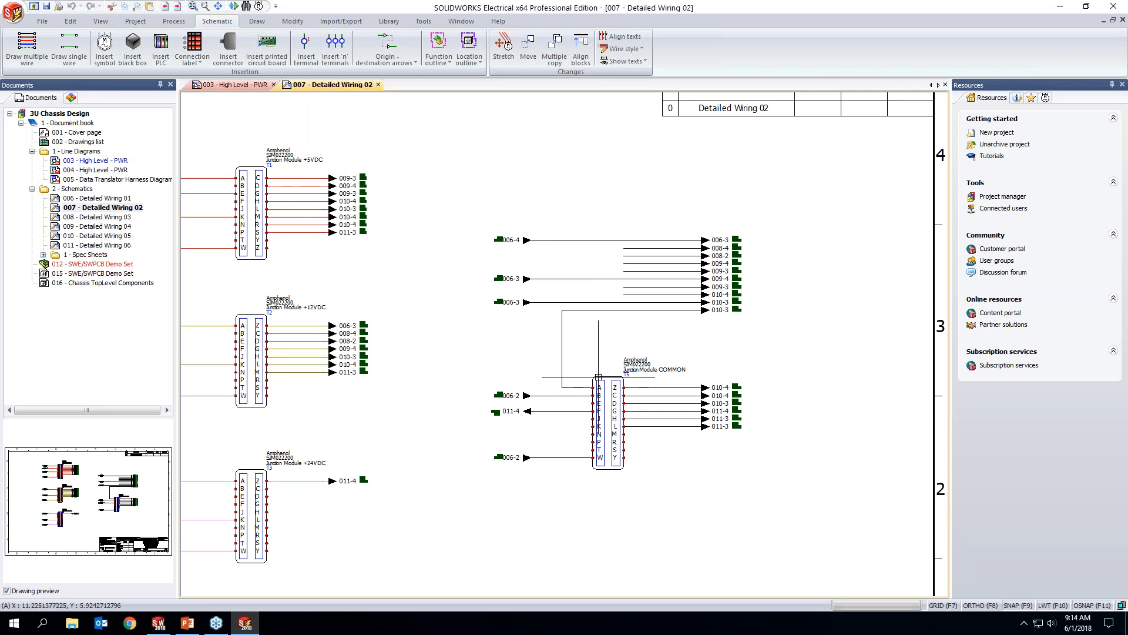
left_click(104, 48)
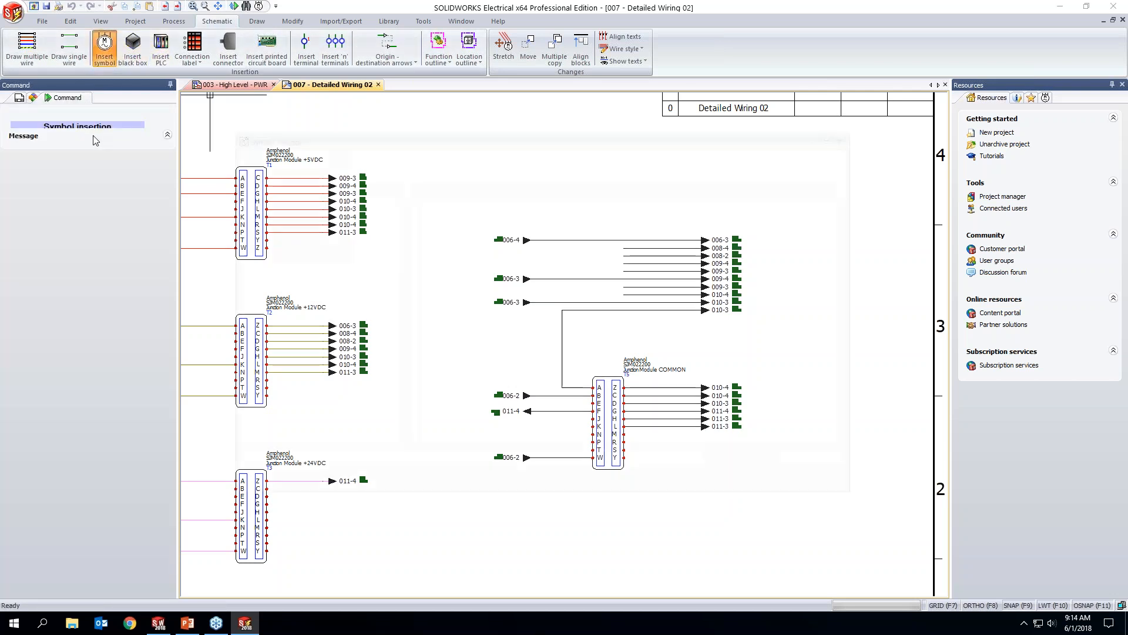
left_click(266, 251)
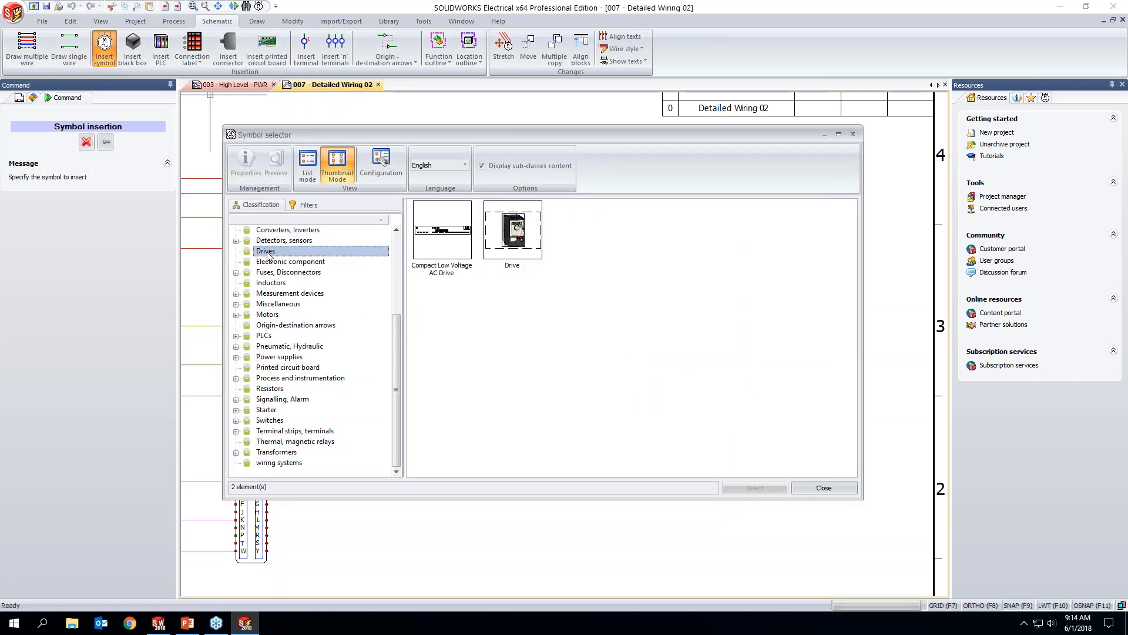
left_click(275, 294)
left_click(277, 326)
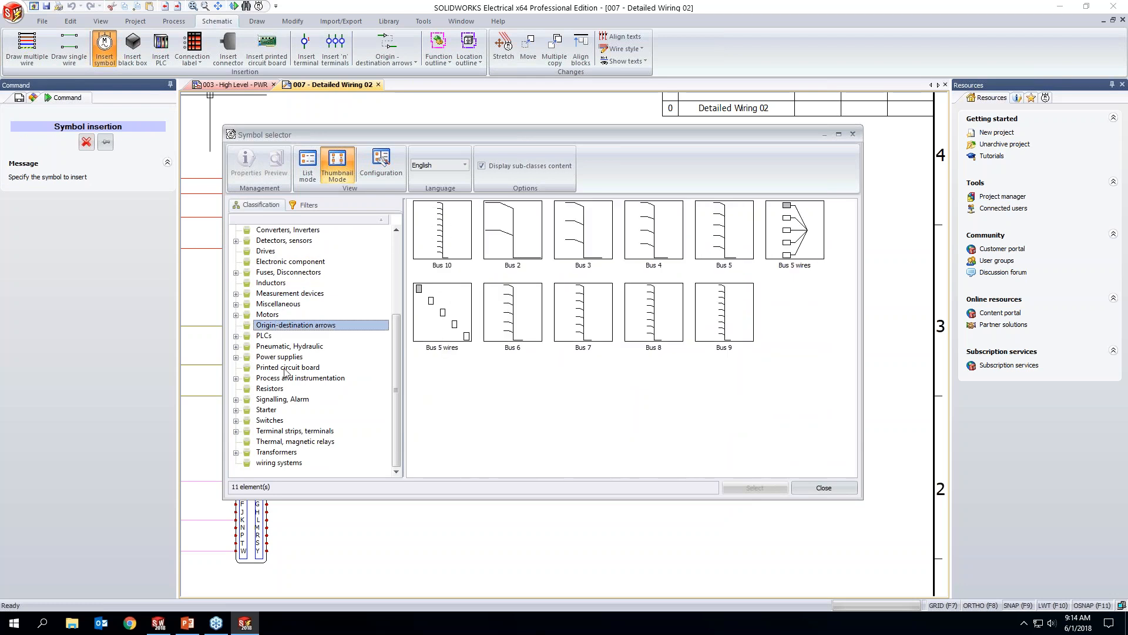
left_click(281, 432)
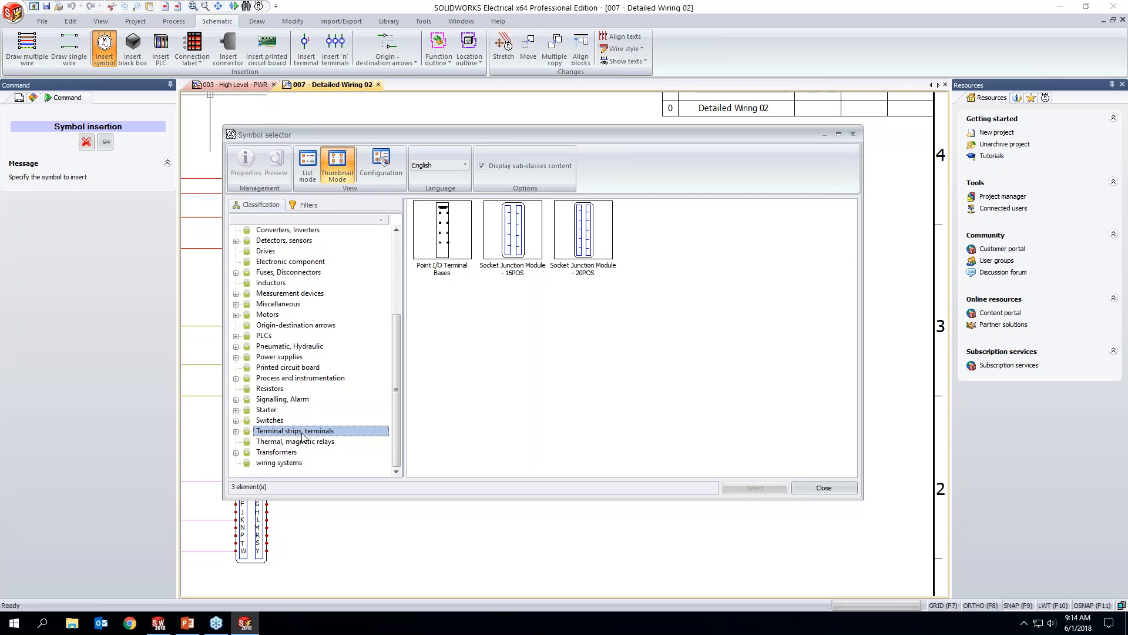
double_click(584, 230)
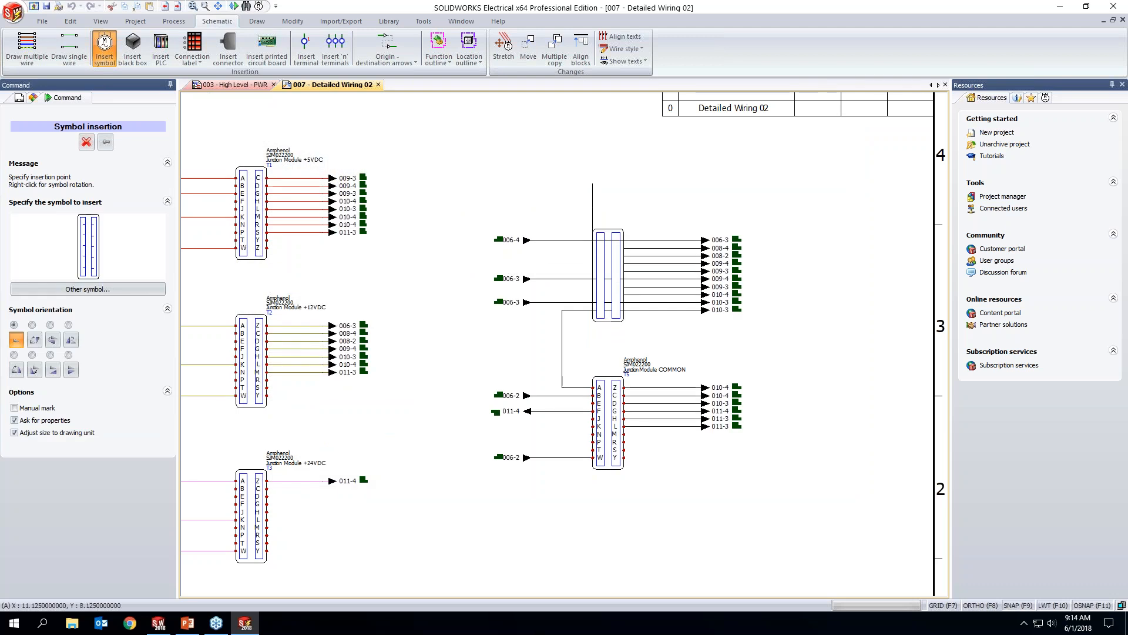
Step: Place the symbol on the unconnected wires above T5 and associate it with the existing component T4 - Junction Module +24VDC
left_click(593, 240)
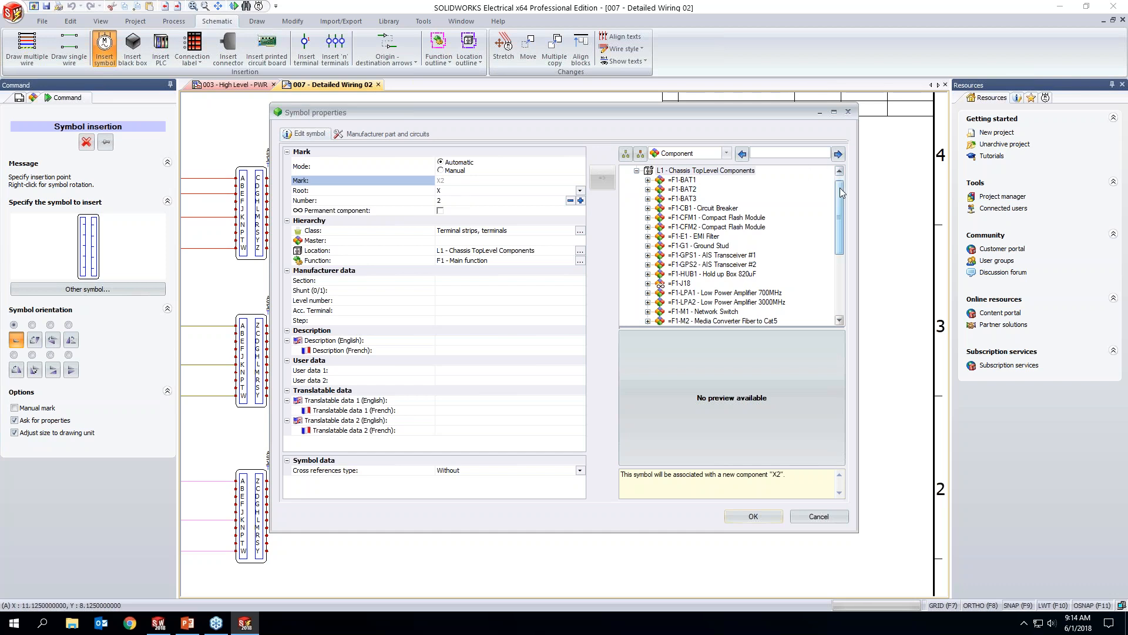
scroll(839, 203, "down", 5)
left_click(716, 285)
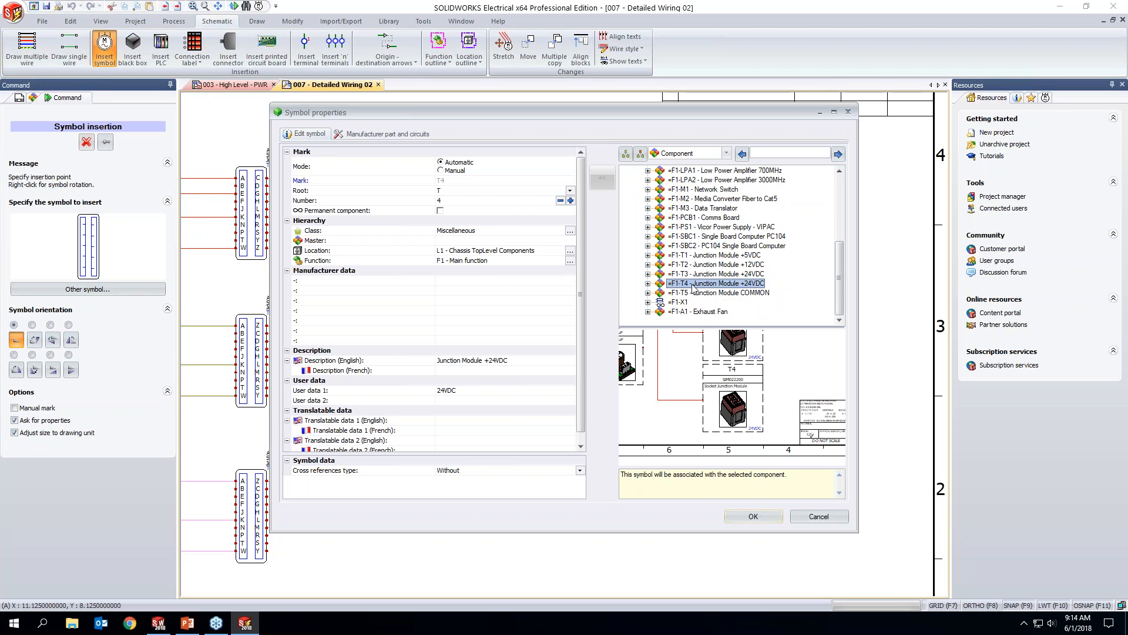
left_click(743, 519)
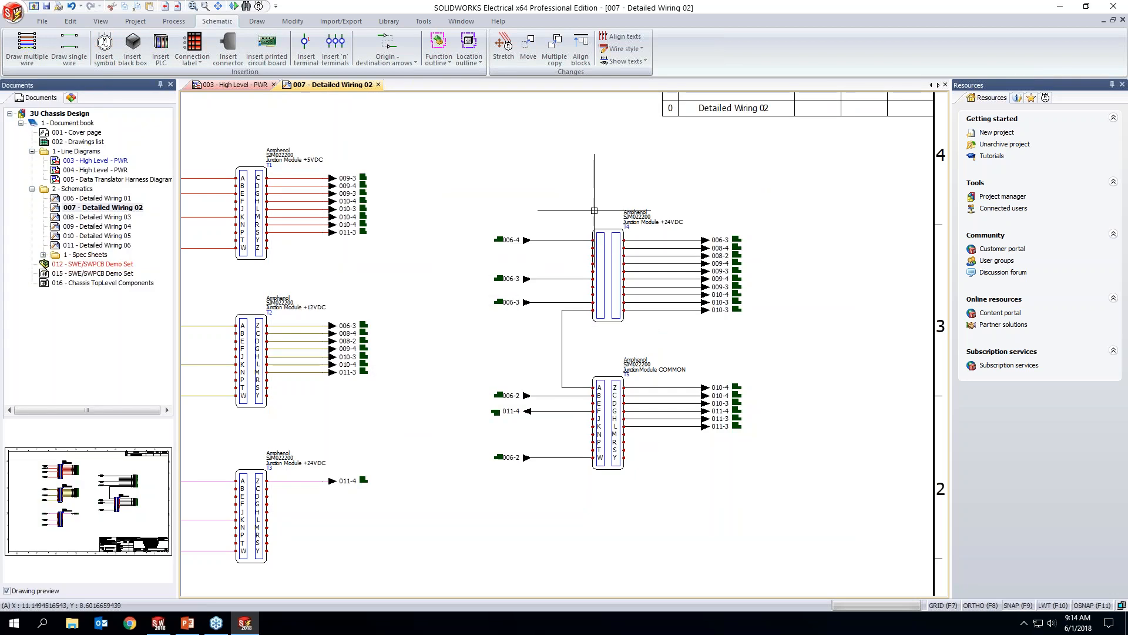
Step: Change the English description of component T4 to Junction Module COMMON
scroll(583, 191, "up", 5)
mouse_move(583, 191)
middle_mouse_down()
mouse_move(573, 172)
mouse_move(583, 205)
middle_mouse_up()
left_click(708, 212)
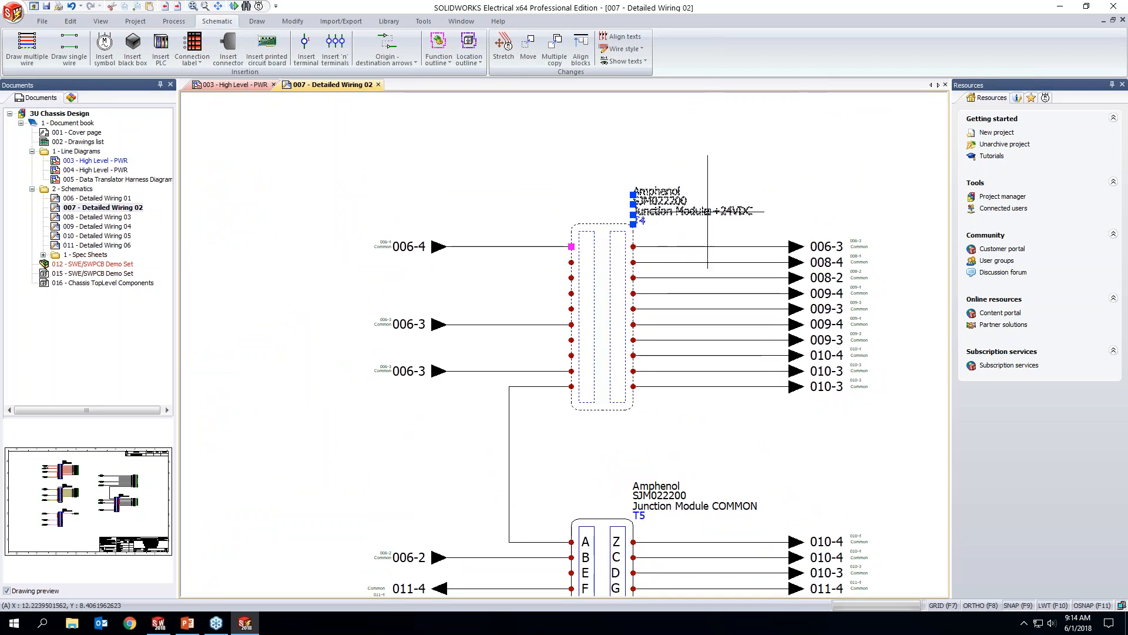
double_click(708, 211)
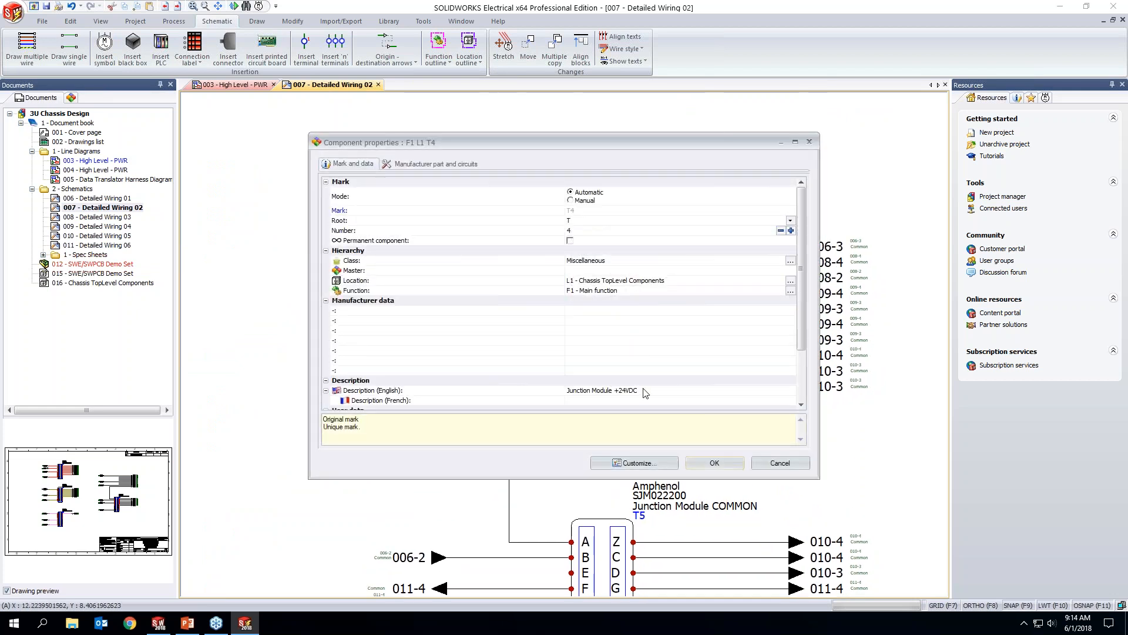
left_click(646, 390)
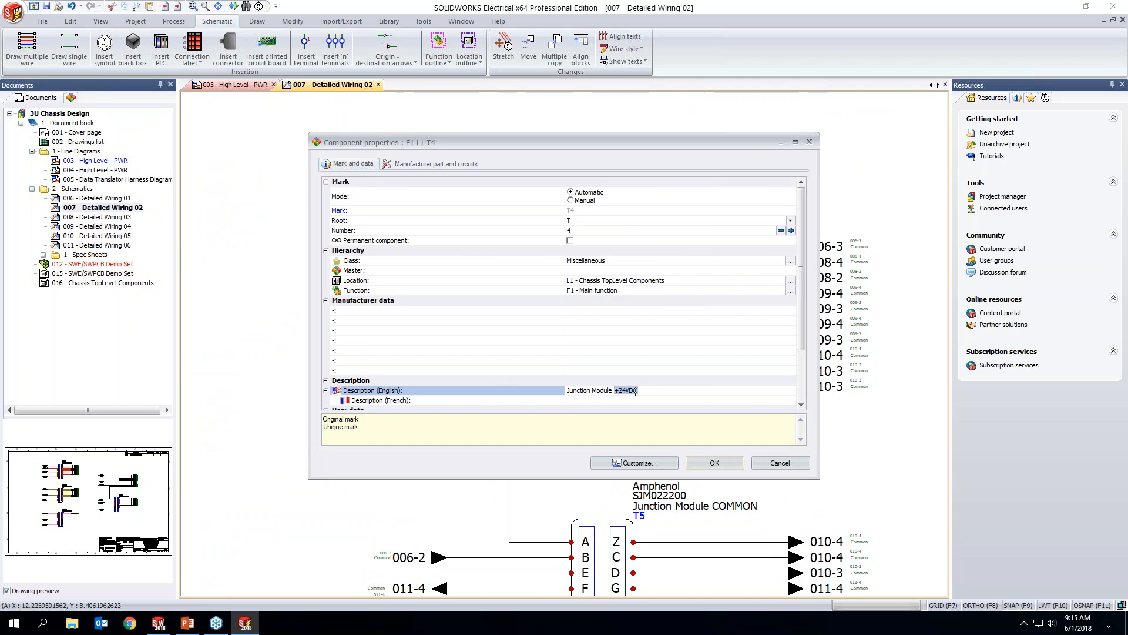
type("COMMON")
key("Return")
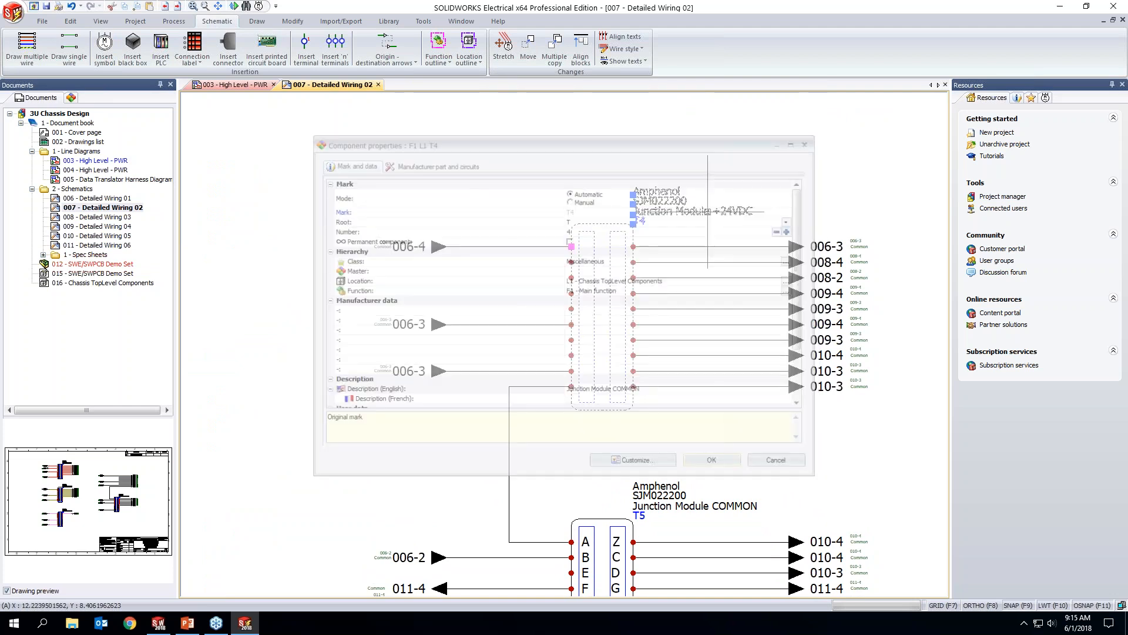
key("Escape")
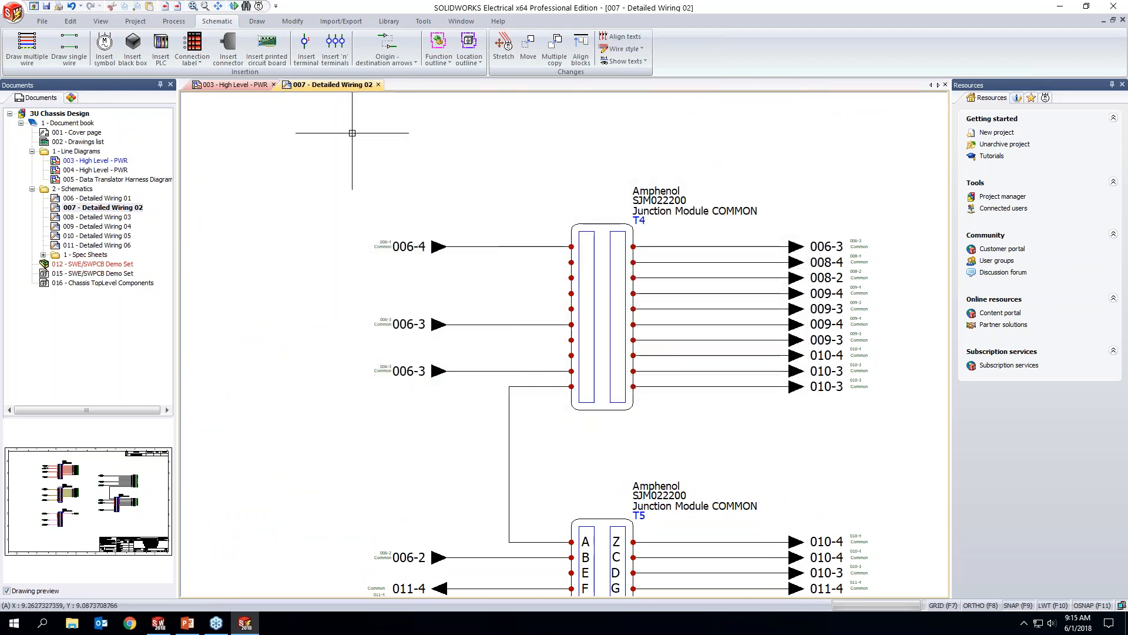
Step: Check the T4 module in line diagram 003 - High Level - PWR and return to its symbol in schematic 007
left_click(261, 85)
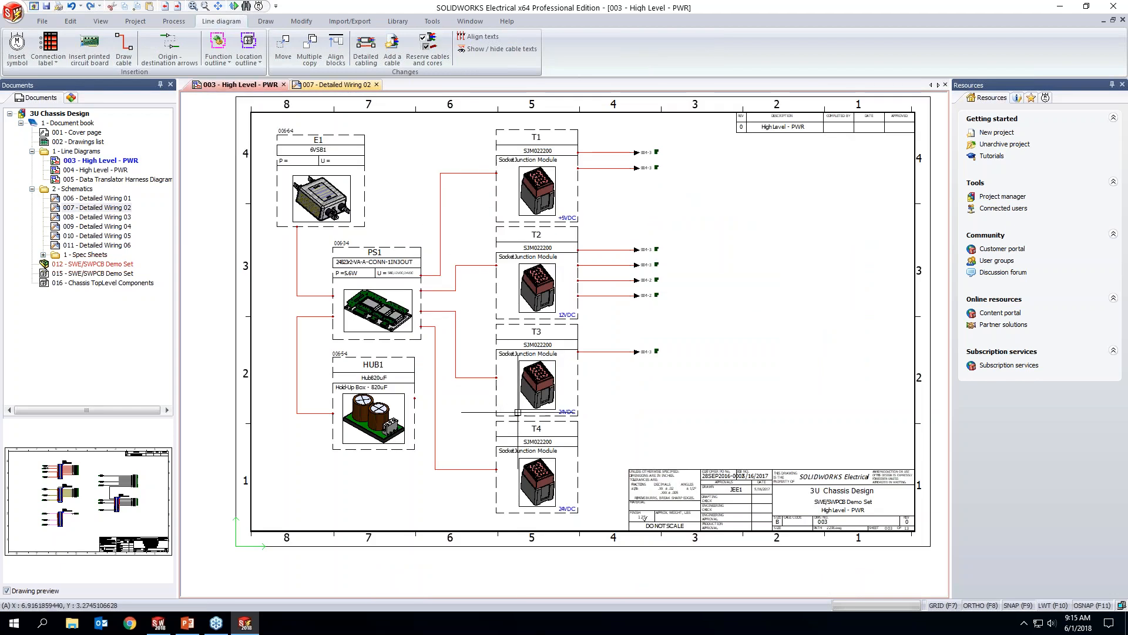
scroll(535, 350, "down", 1)
scroll(535, 351, "up", 3)
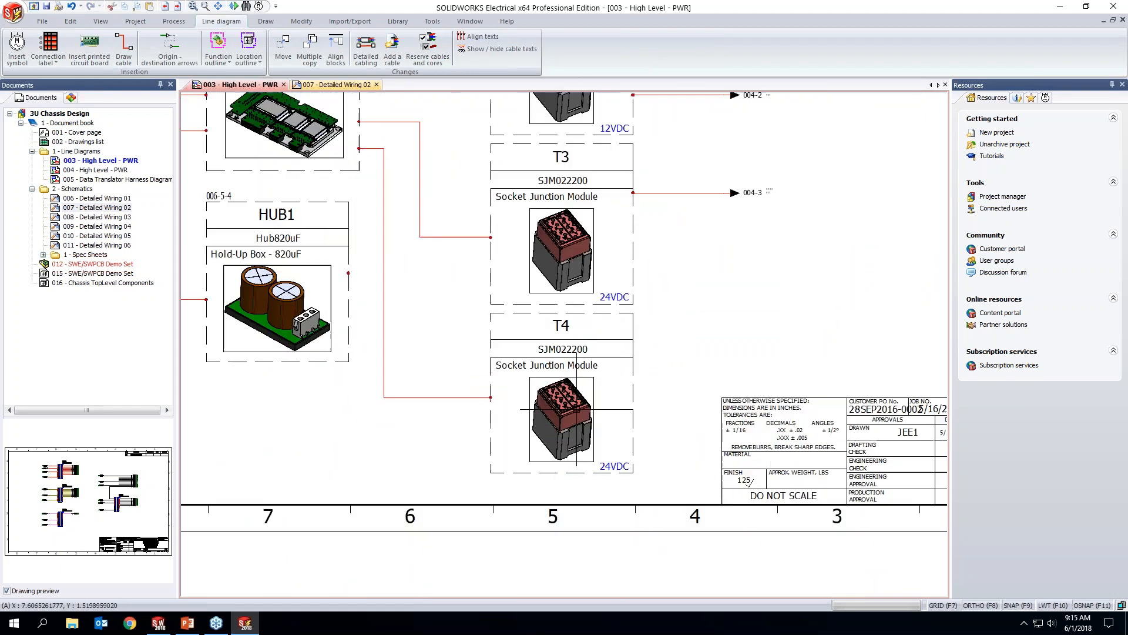
left_click(553, 309)
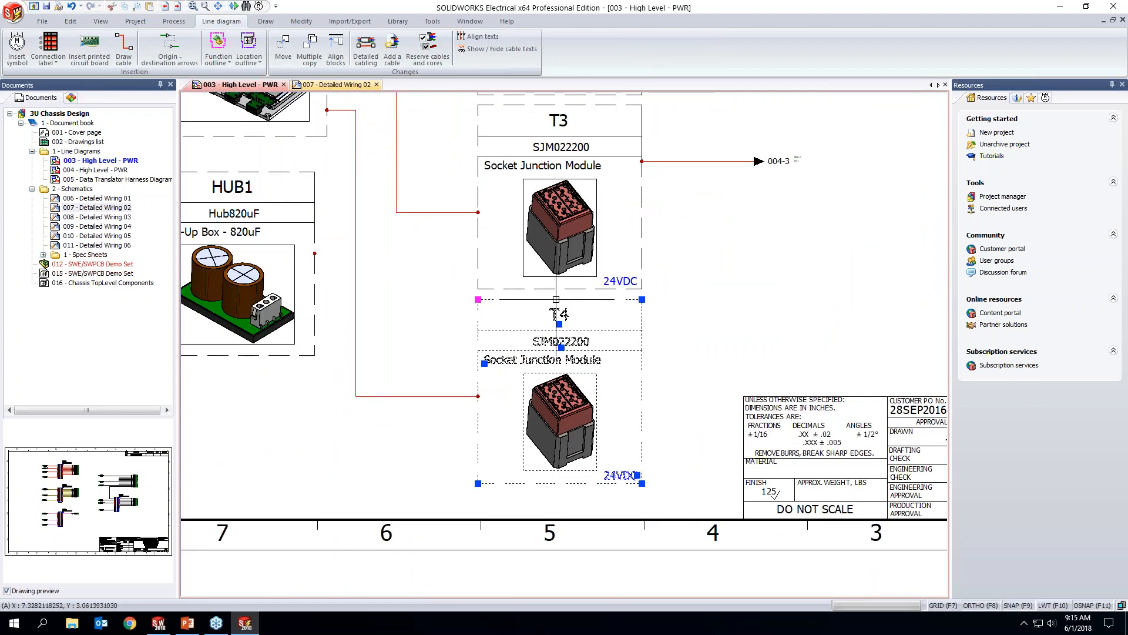
left_click(337, 85)
right_click(616, 225)
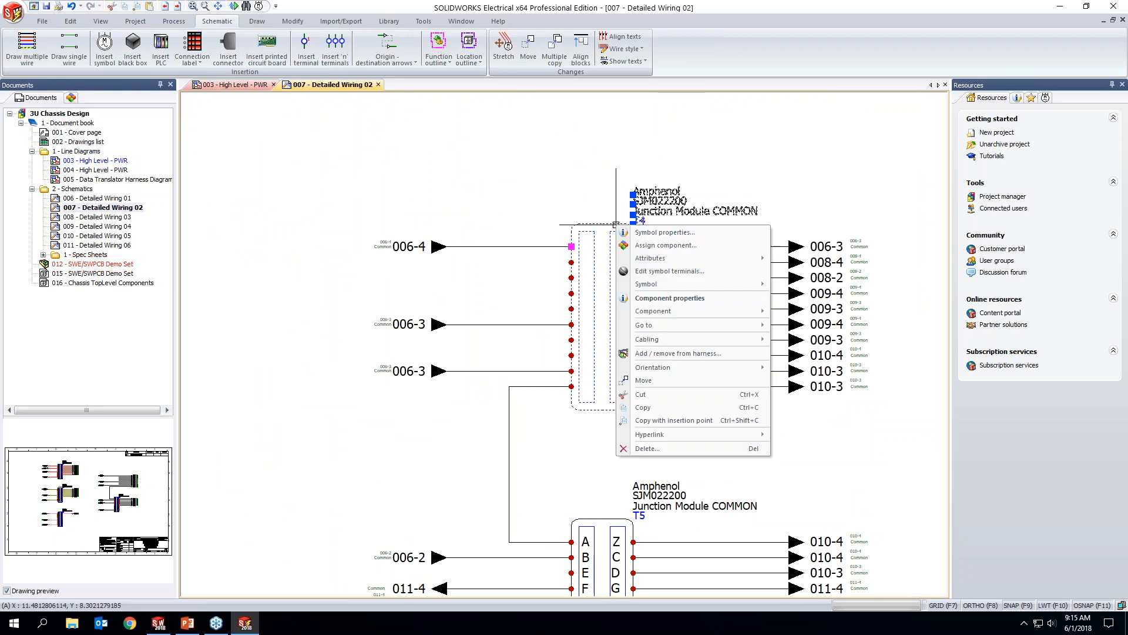
key("Escape")
scroll(583, 227, "down", 1)
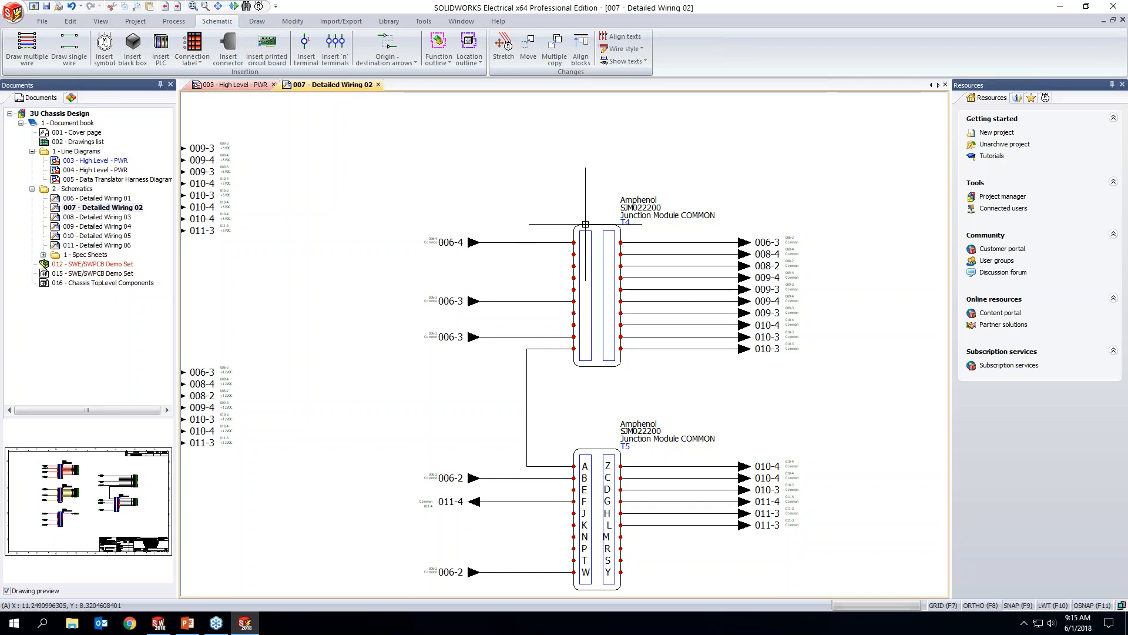
Step: Use Go to for jumping from the T4 schematic symbol to its line diagram symbol and back to the schematic
right_click(585, 224)
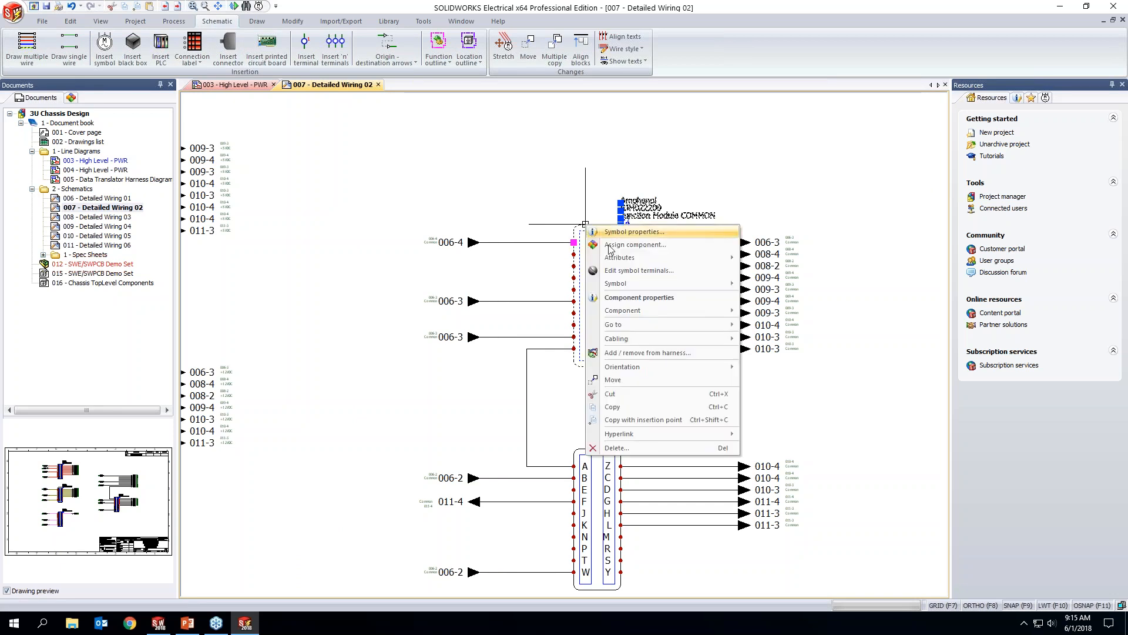
mouse_move(644, 326)
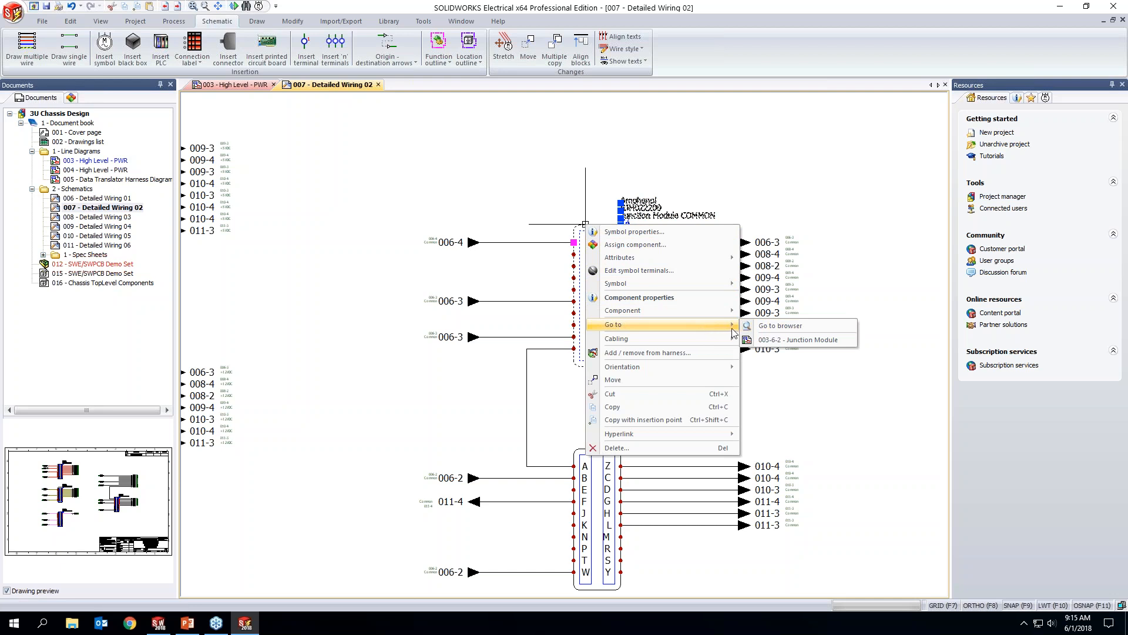
left_click(774, 341)
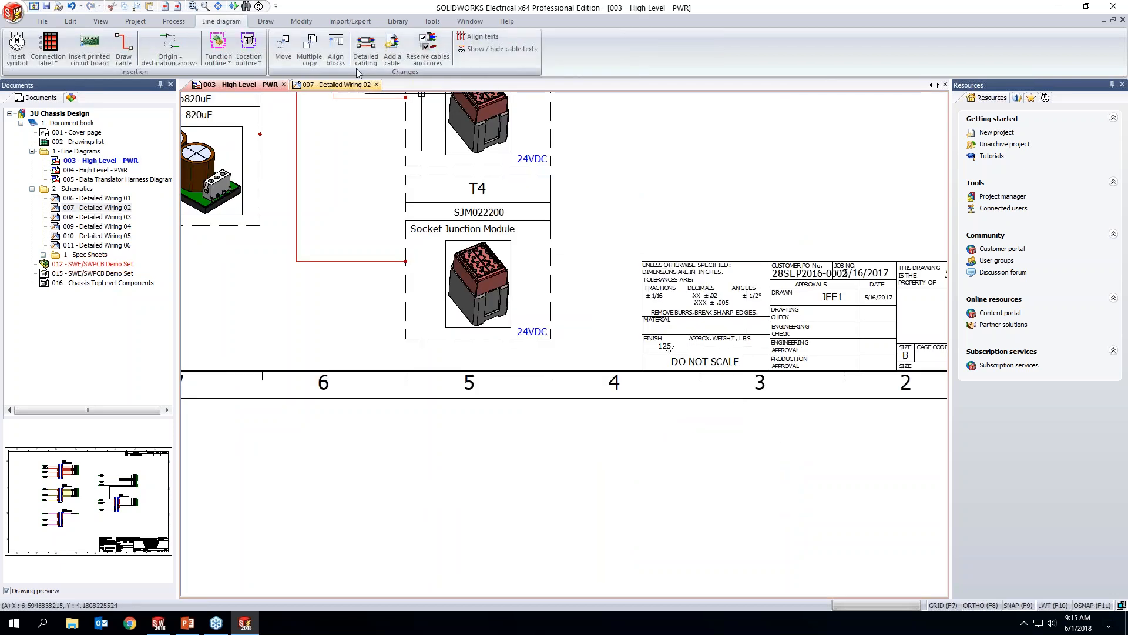
left_click(447, 175)
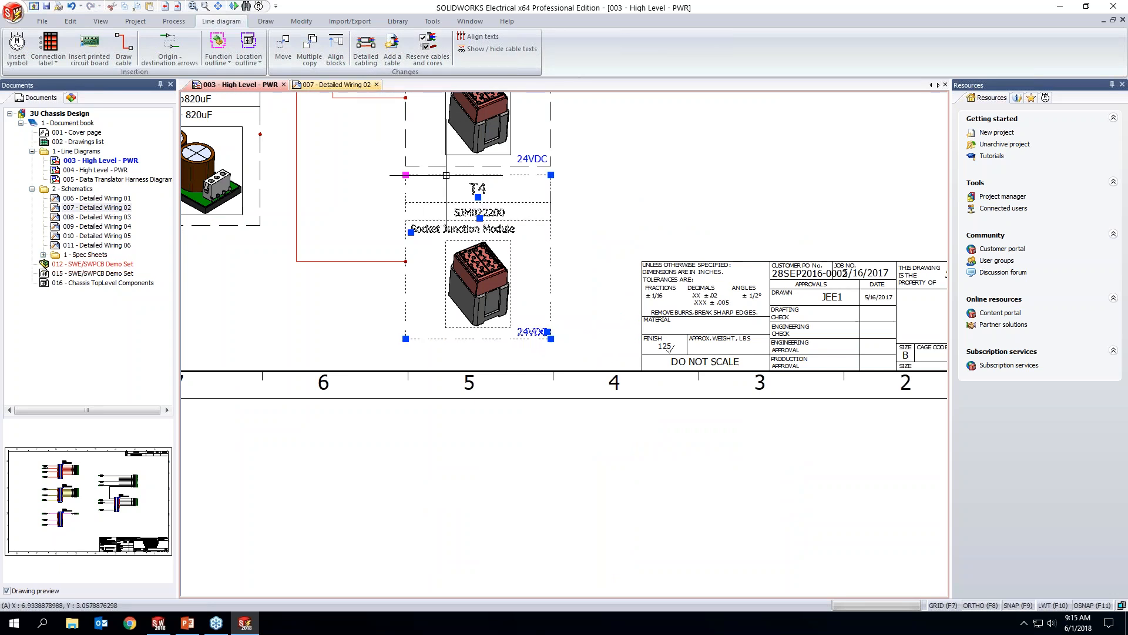
right_click(446, 175)
mouse_move(588, 263)
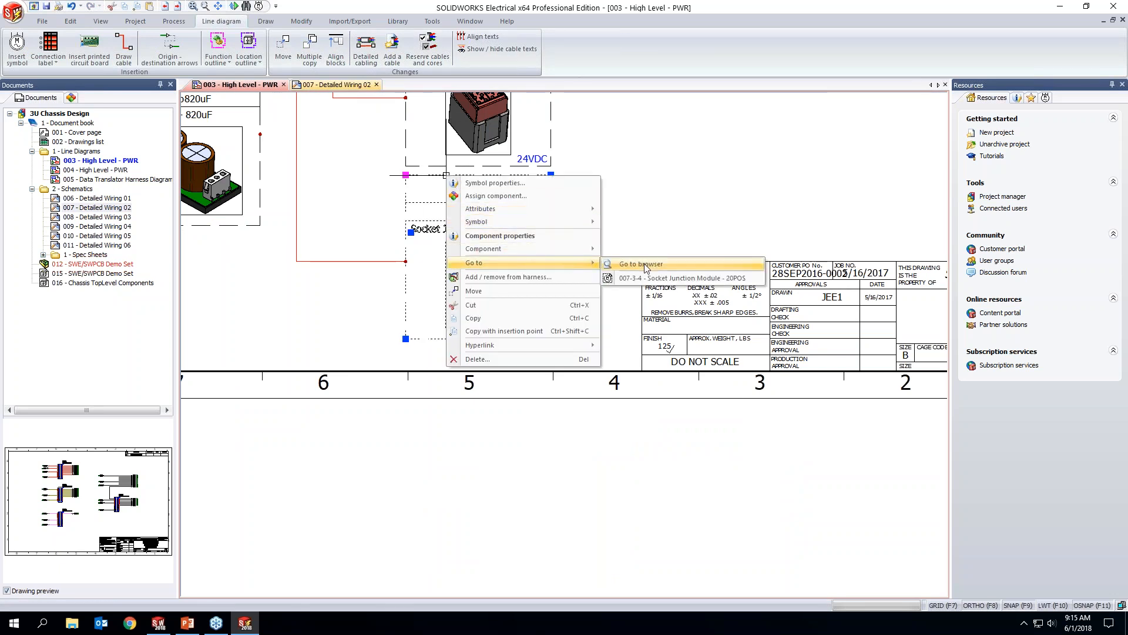
left_click(682, 278)
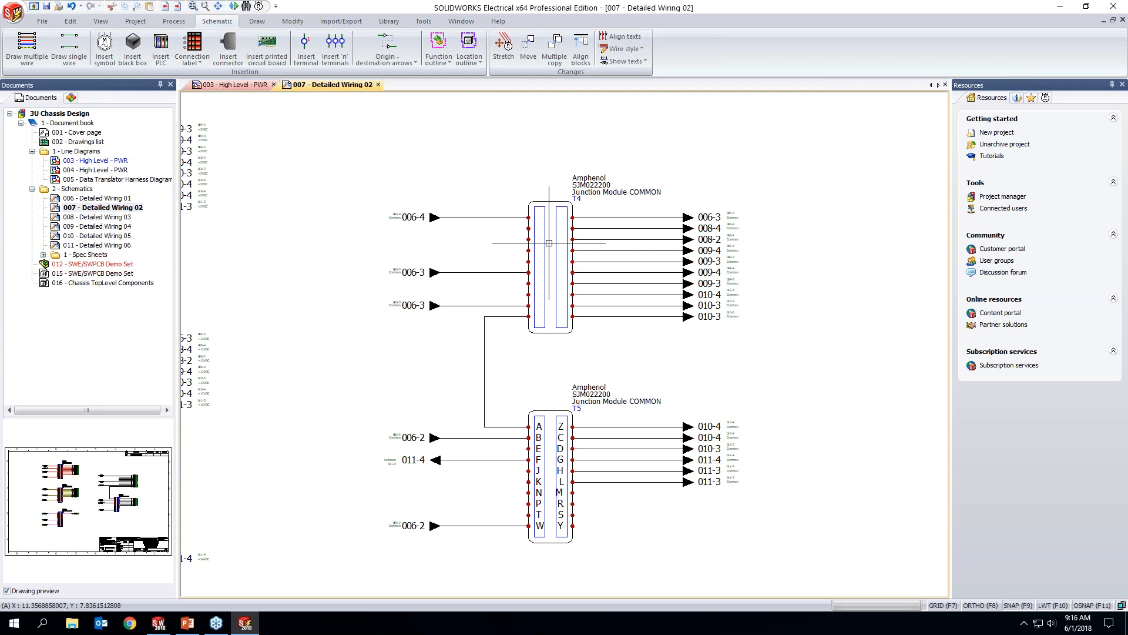
Step: Preview drawings 009 - Detailed Wiring 04 and 010 - Detailed Wiring 05, and review the junction modules on schematic 007
left_click(82, 226)
left_click(88, 235)
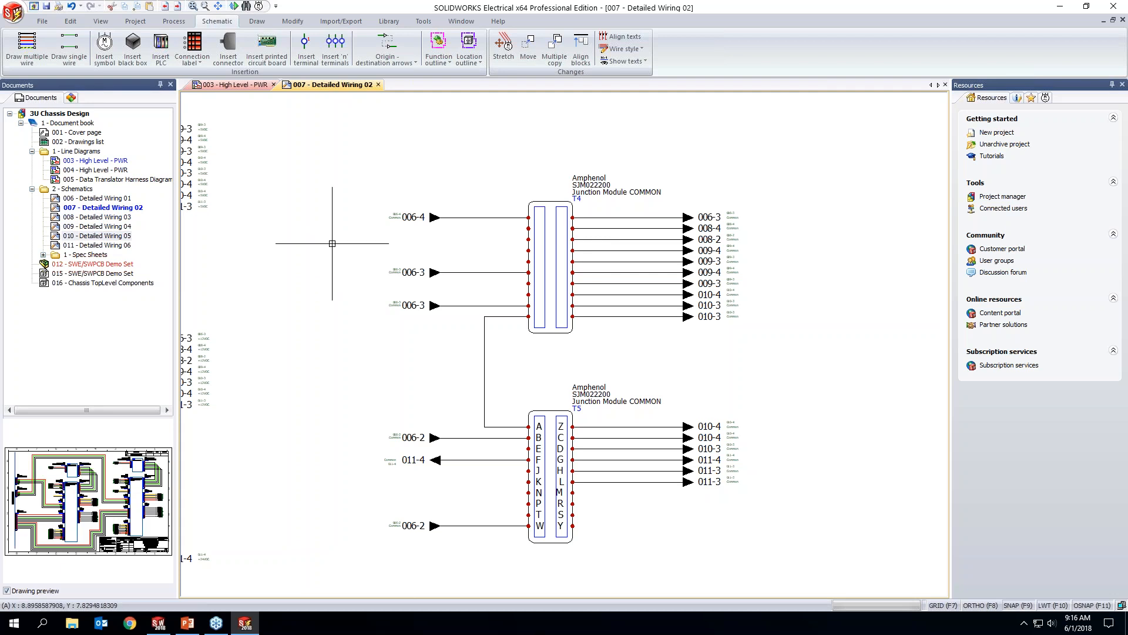
scroll(327, 247, "down", 5)
middle_click_drag(453, 269, 556, 271)
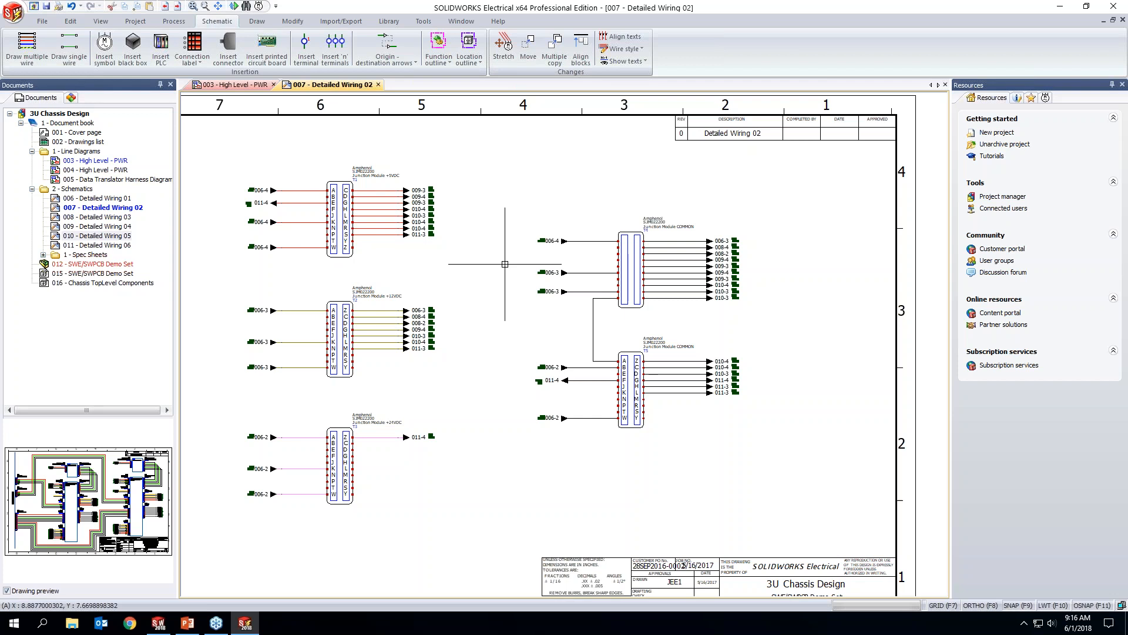
Step: Inspect the wire style properties of the wire running from T4 to destination 006-3, and close them without changes
middle_click_drag(633, 282, 564, 280)
scroll(580, 304, "up", 4)
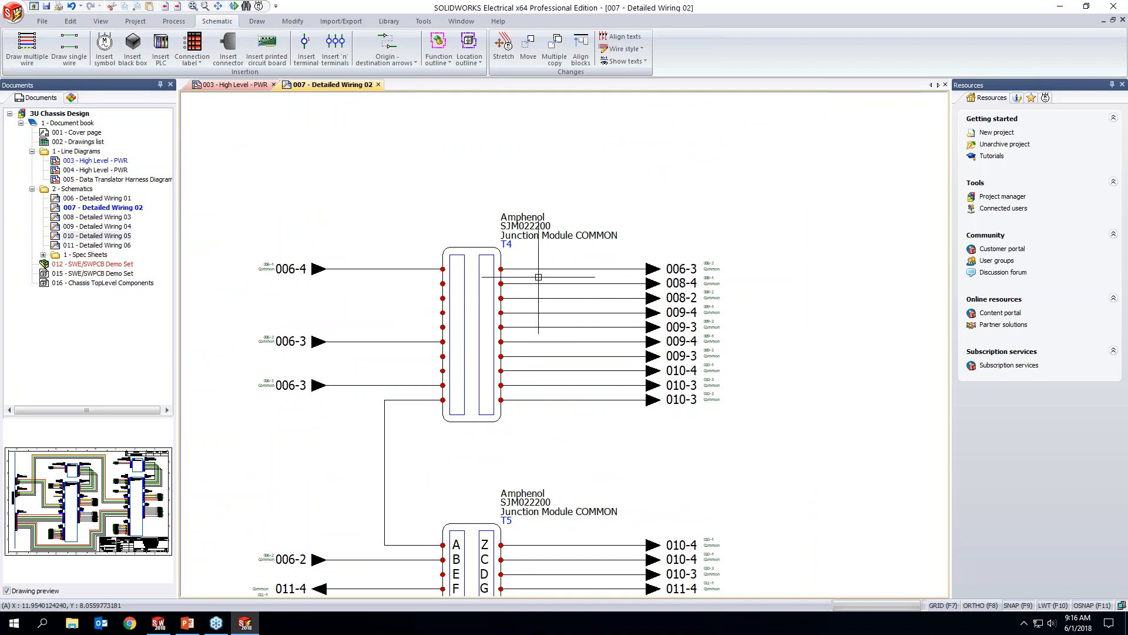
scroll(538, 277, "up", 5)
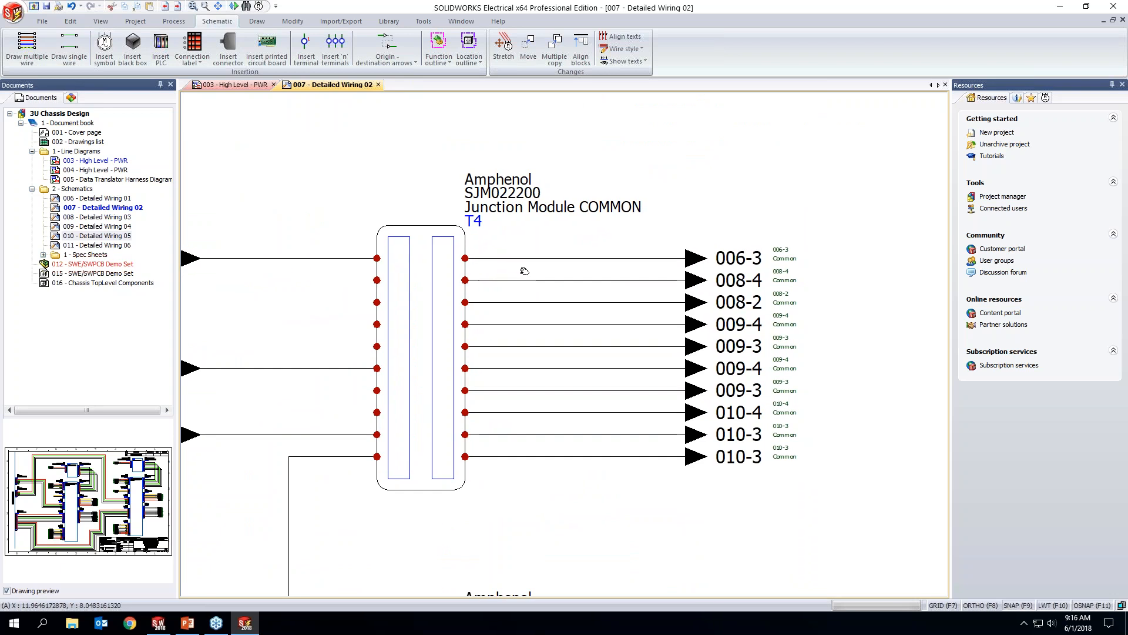
left_click(520, 263)
right_click(521, 264)
mouse_move(648, 272)
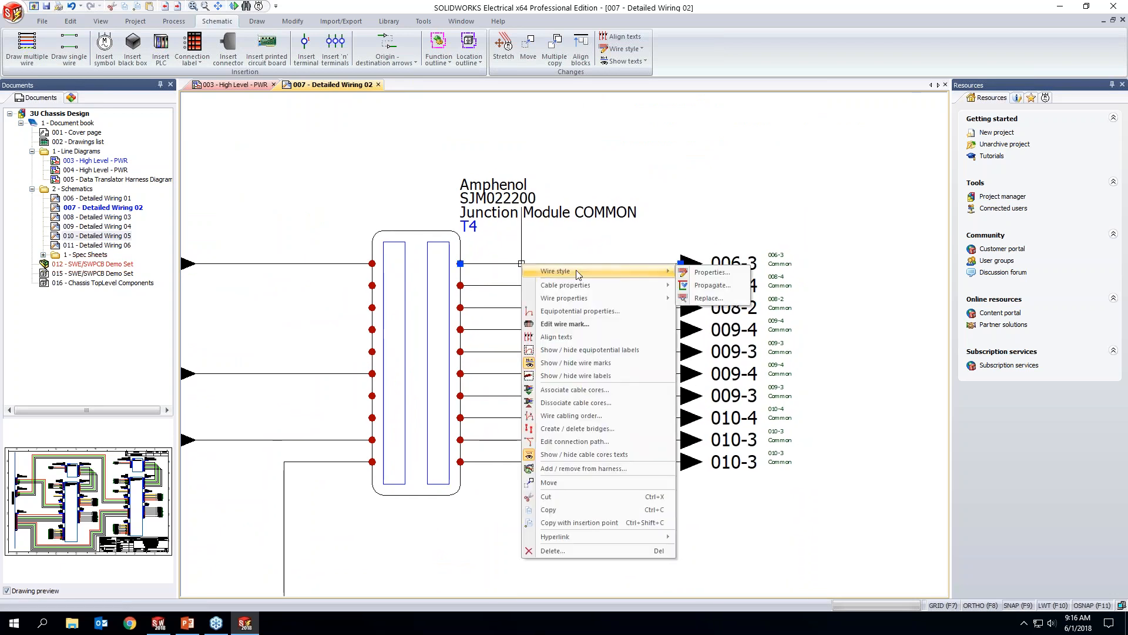
left_click(703, 273)
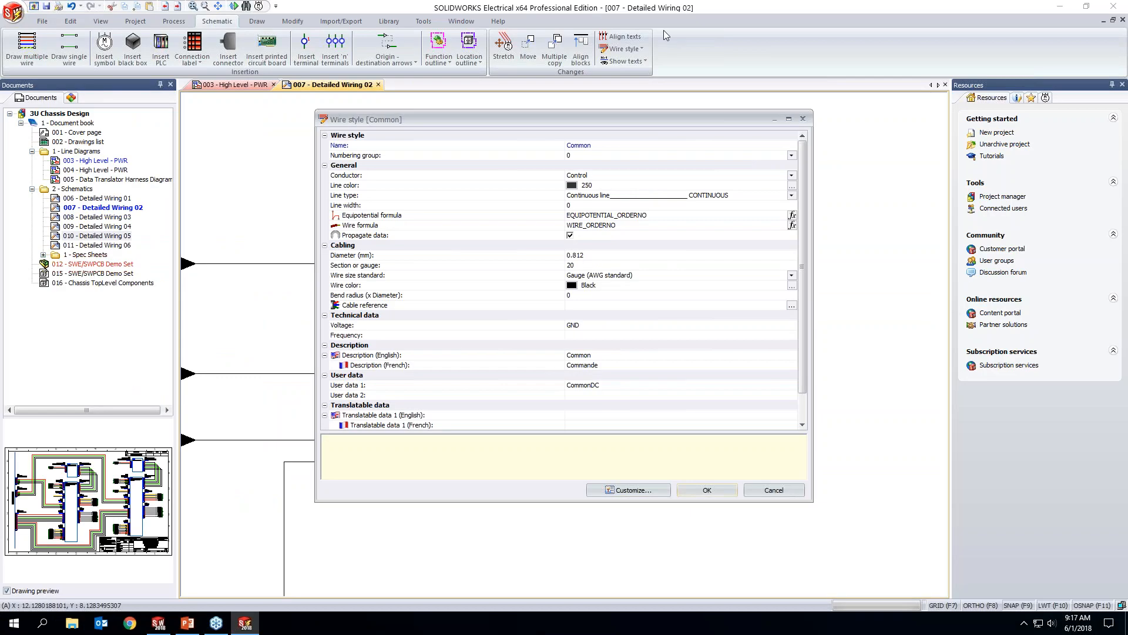
left_click(804, 119)
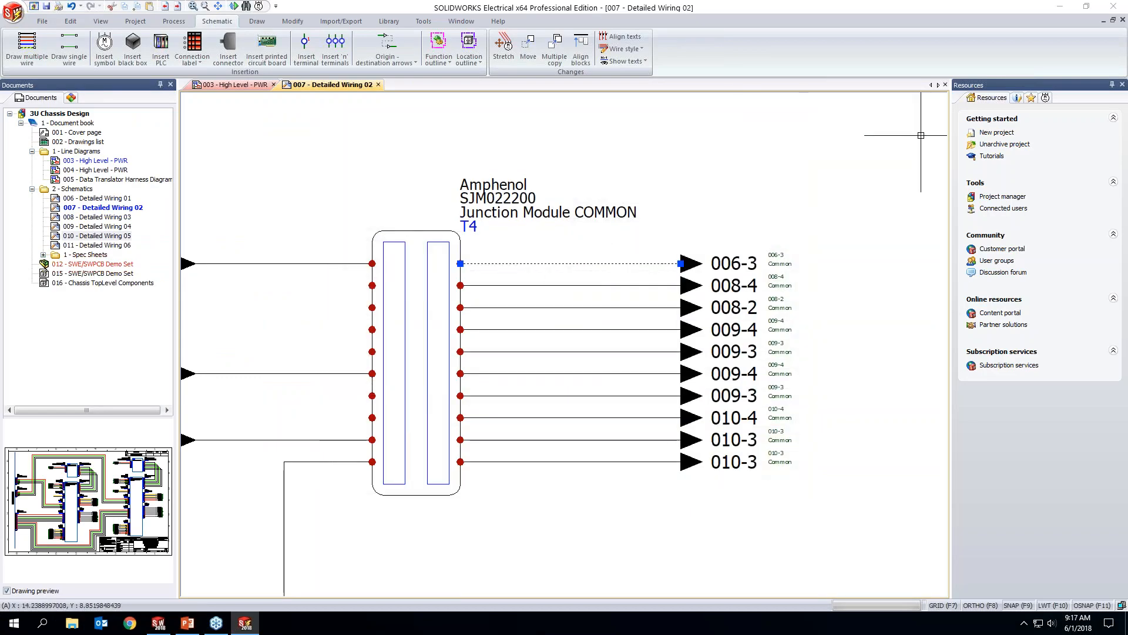
key("alt+Tab")
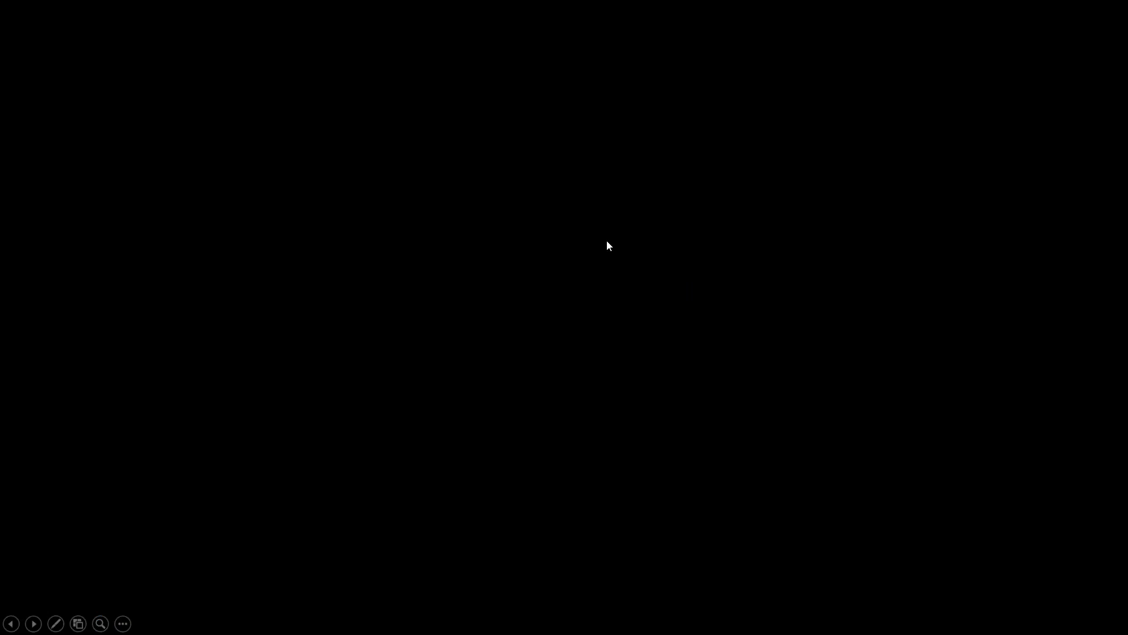
left_click(607, 240)
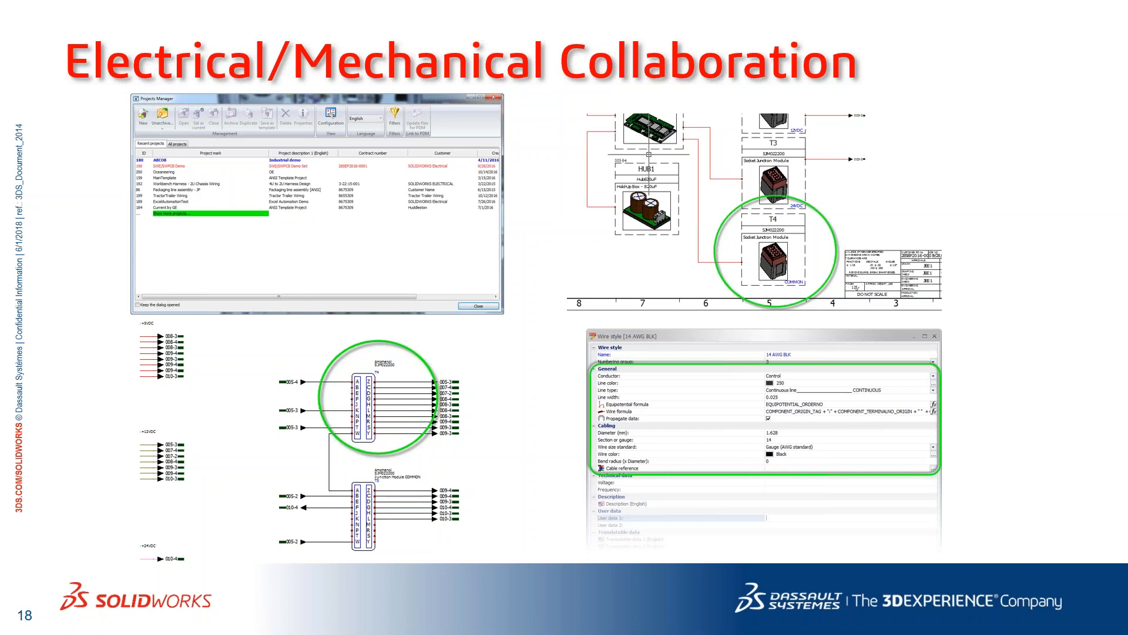
key("Right")
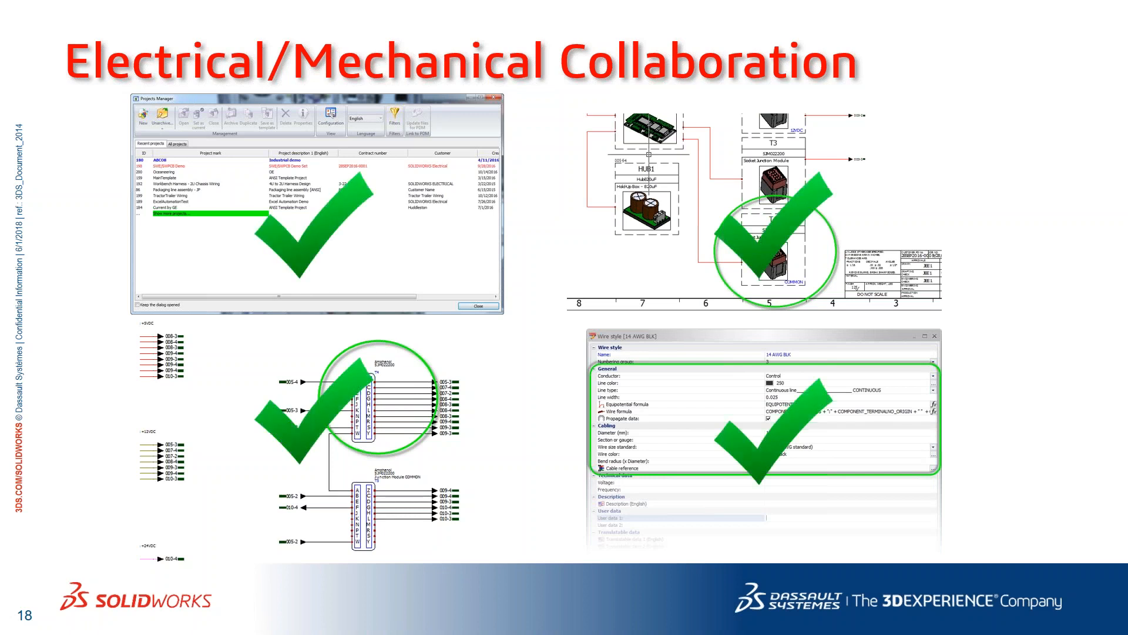
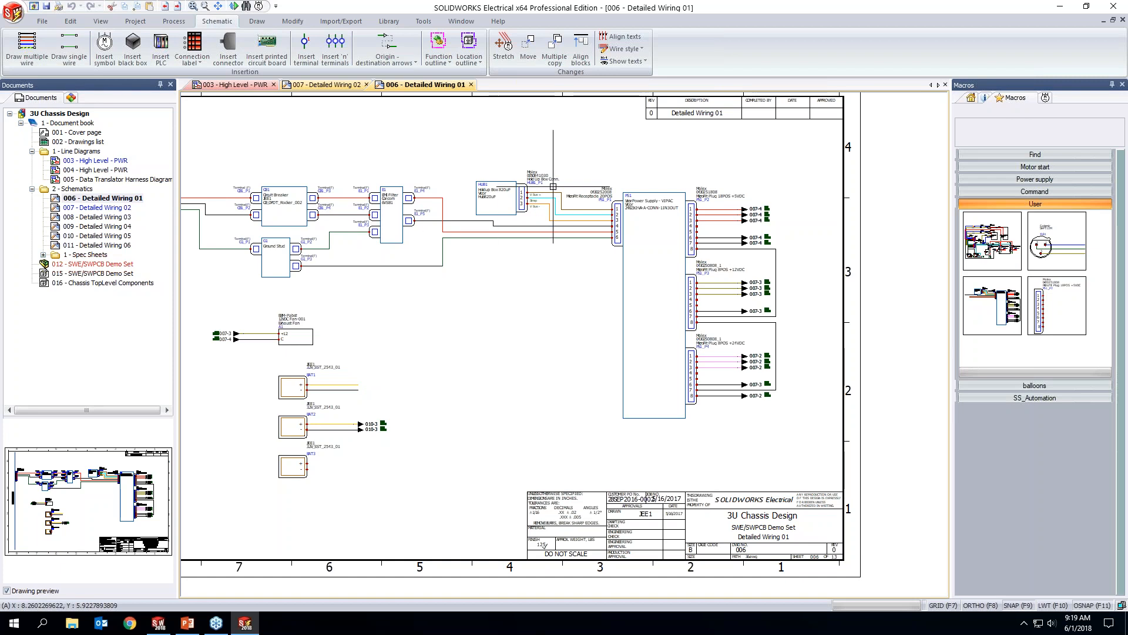
Step: Examine the PS1 power supply's input and output connectors and the HUB1 hold-up box on schematic 006 - Detailed Wiring 01
scroll(586, 198, "up", 3)
middle_click_drag(586, 198, 581, 193)
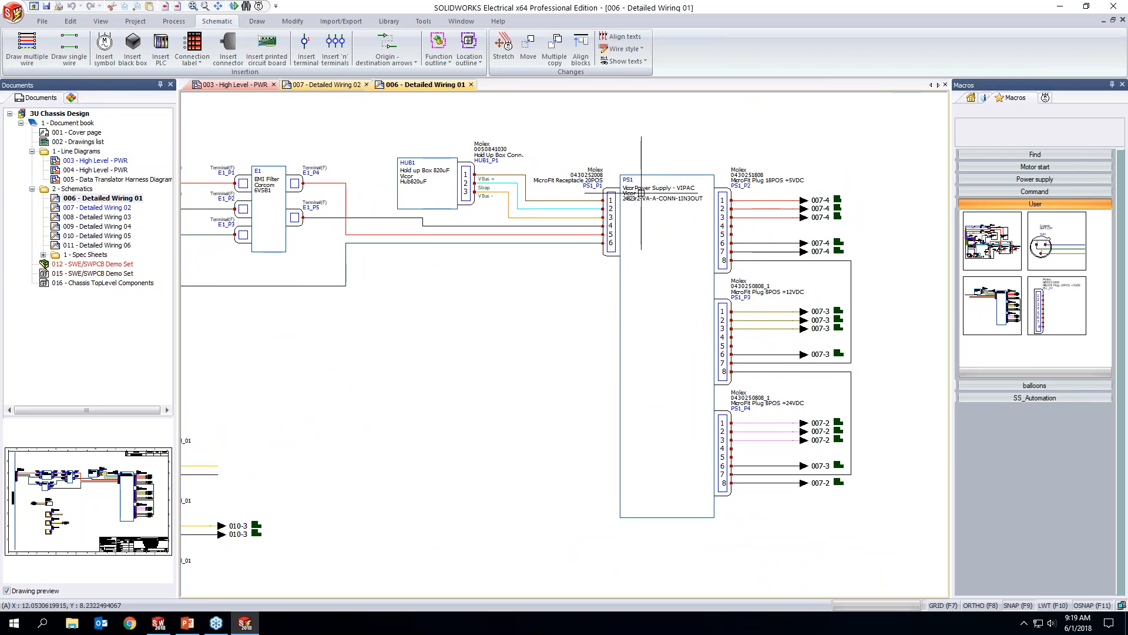
left_click(611, 221)
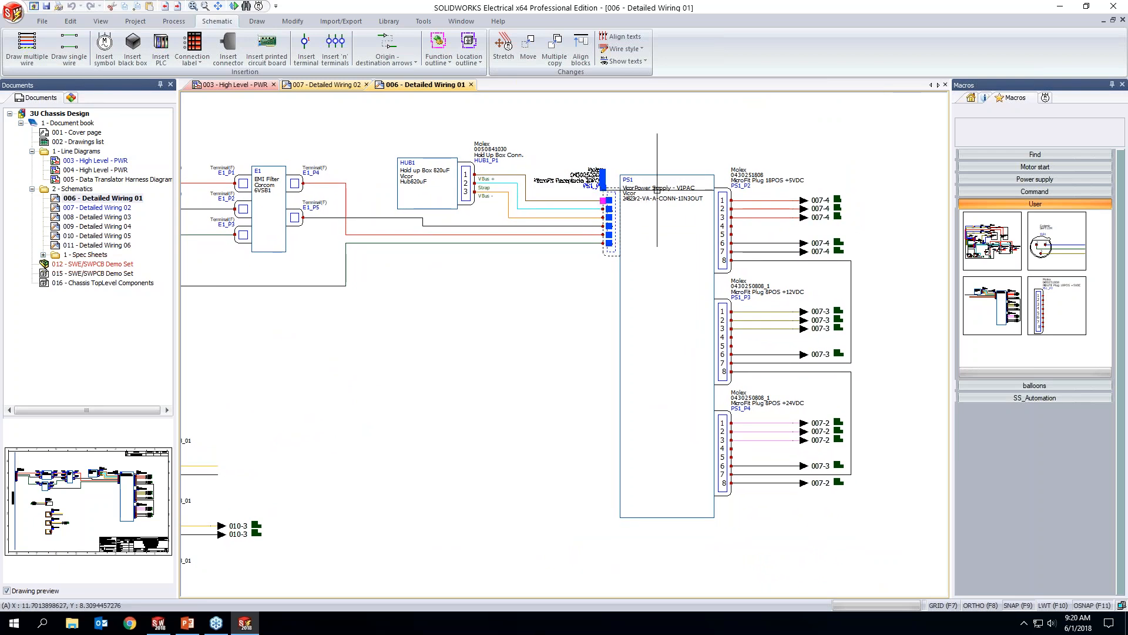
left_click(723, 194)
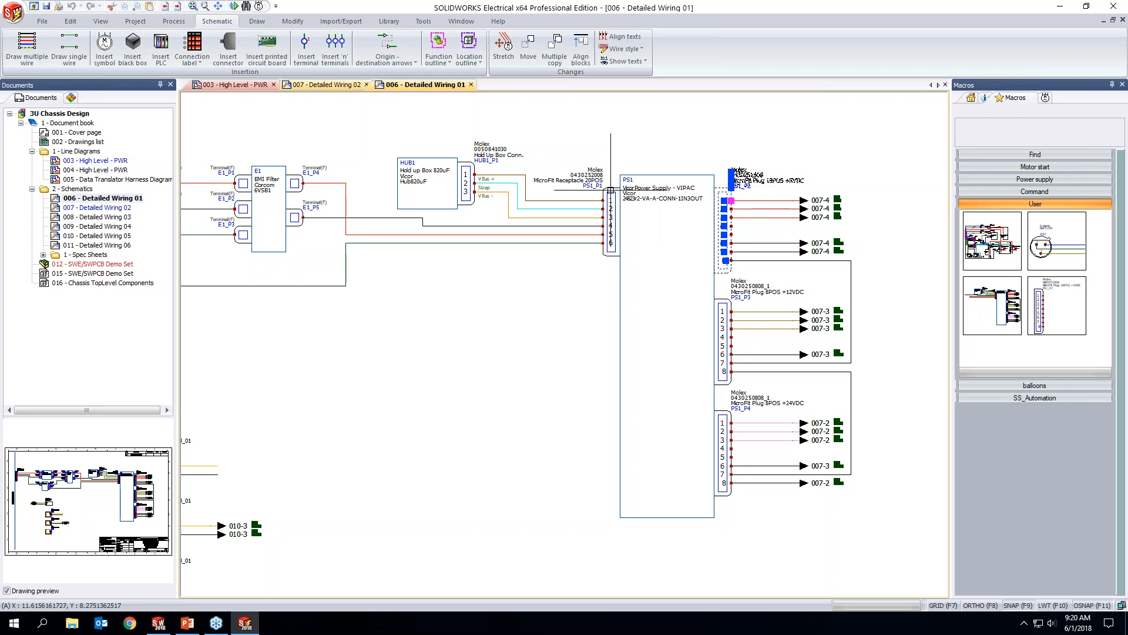
left_click(612, 189)
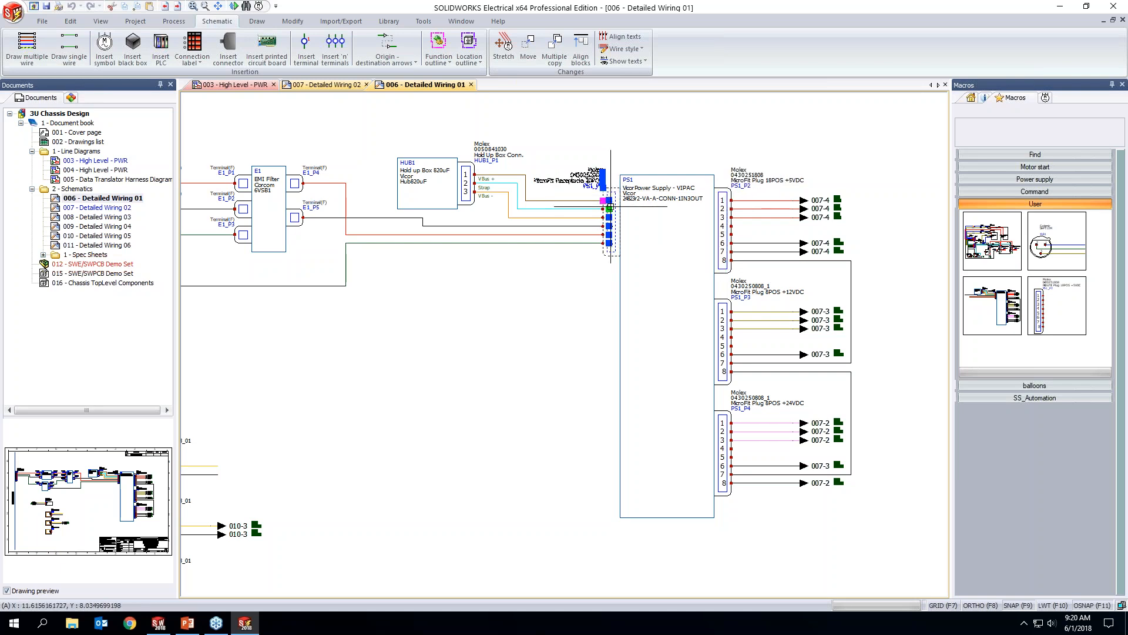
left_click(723, 212)
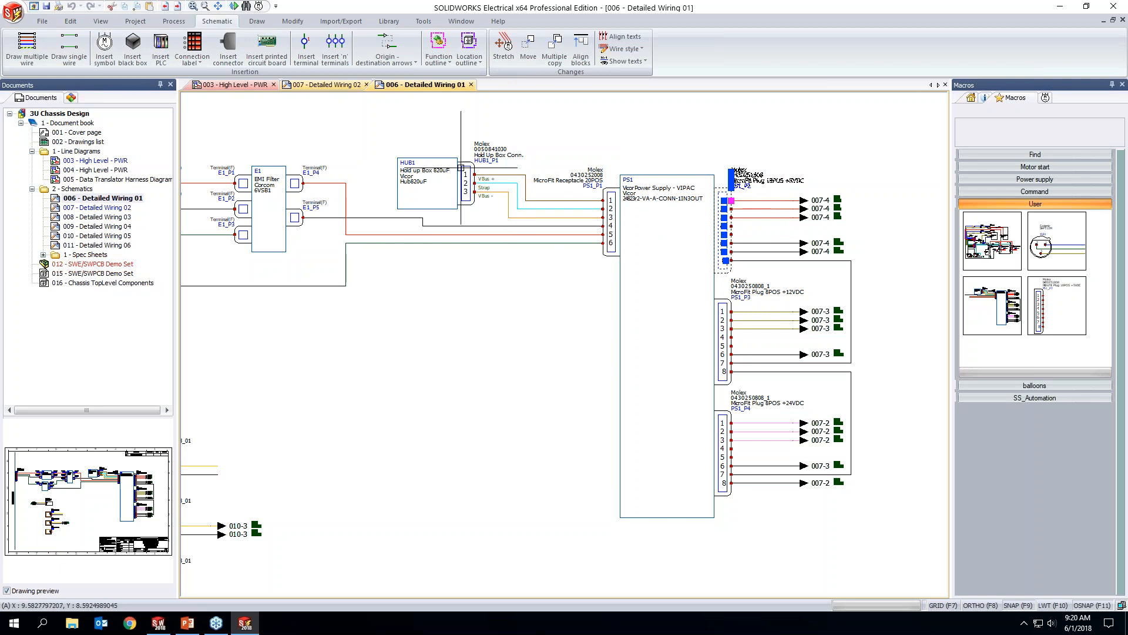
left_click(436, 162)
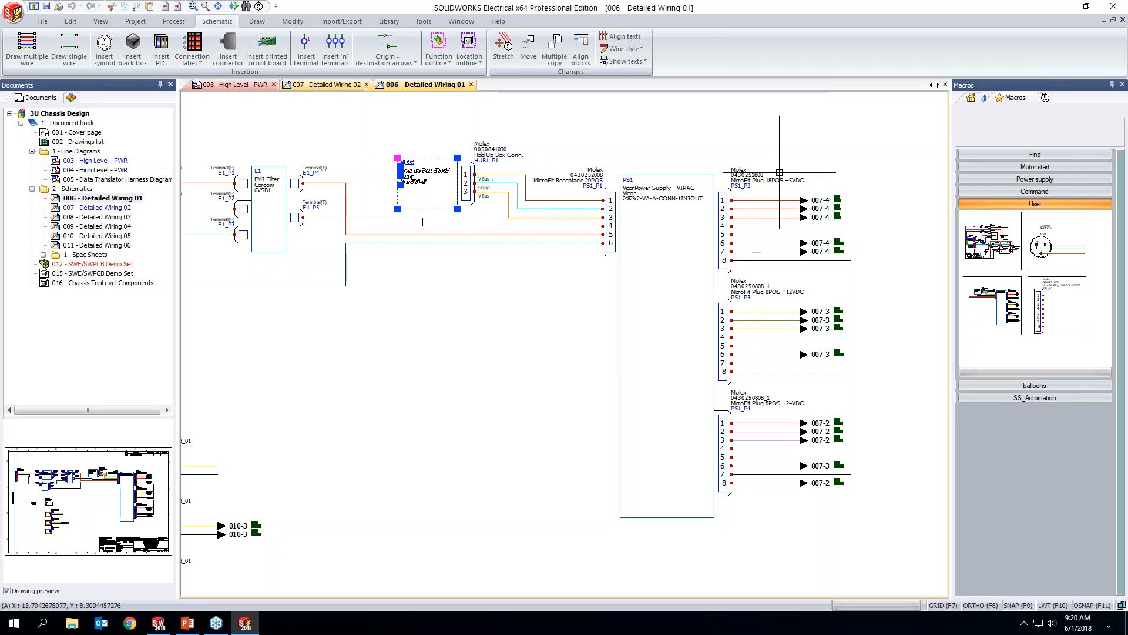
key("Escape")
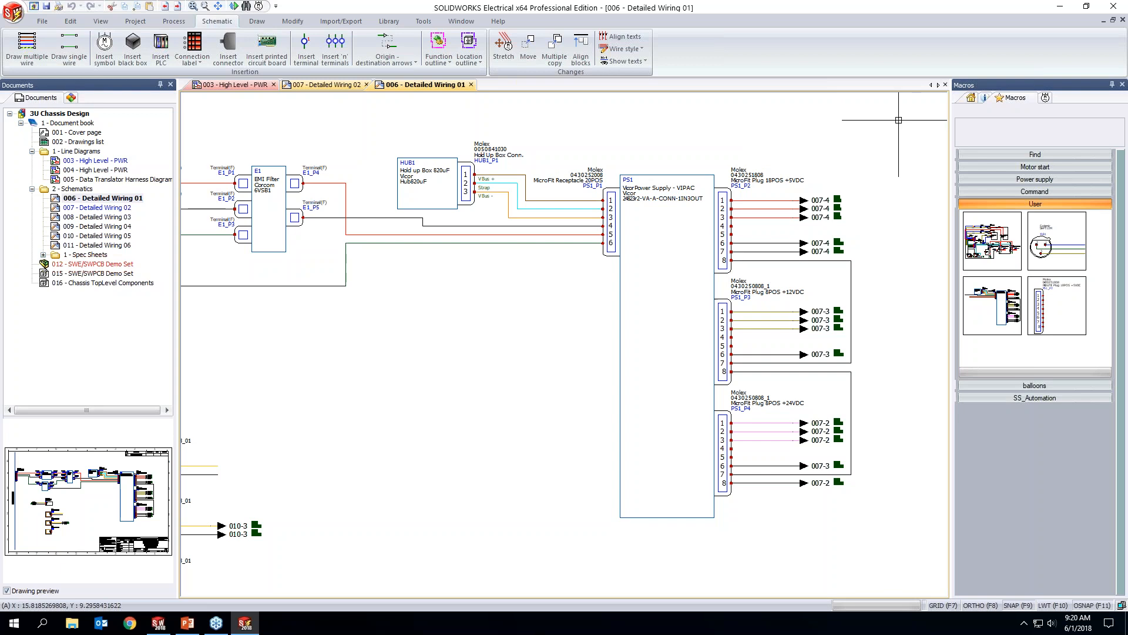
Step: Create a user macro from the HUB1 and PS1 power supply circuit with its connectors and wires, keeping the default properties
left_click_drag(898, 120, 362, 485)
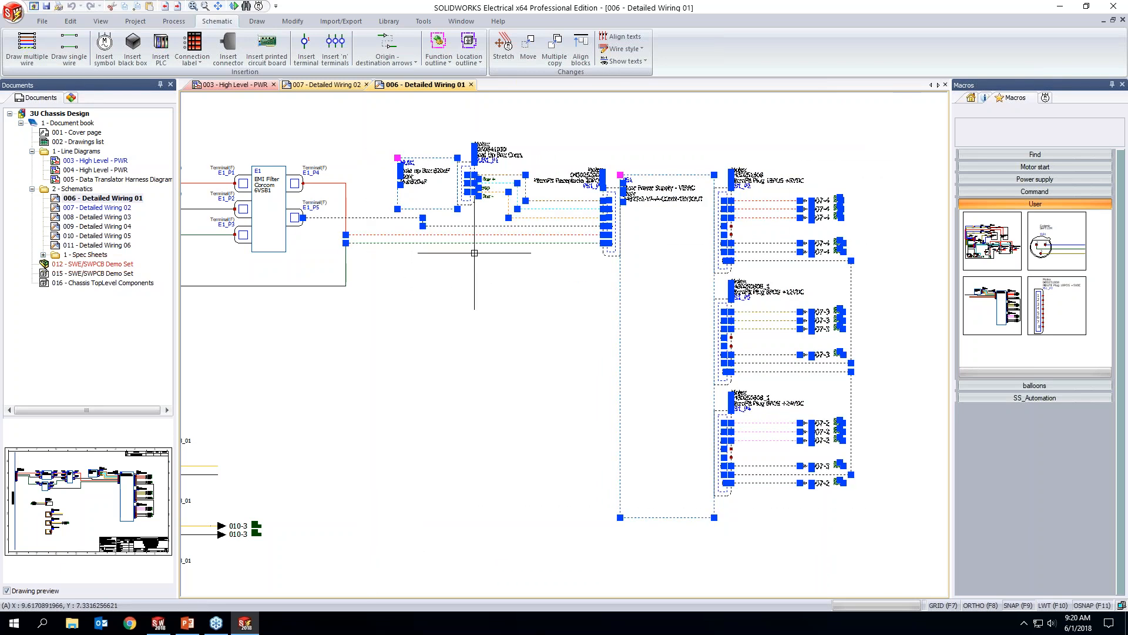
left_click_drag(477, 242, 1029, 357)
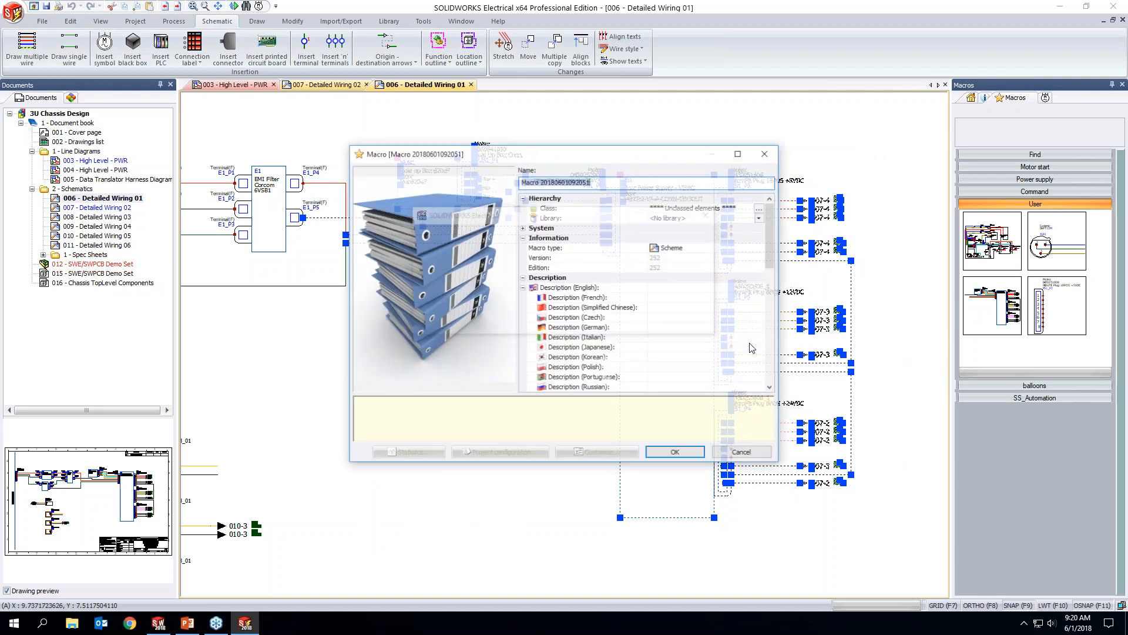
left_click(676, 453)
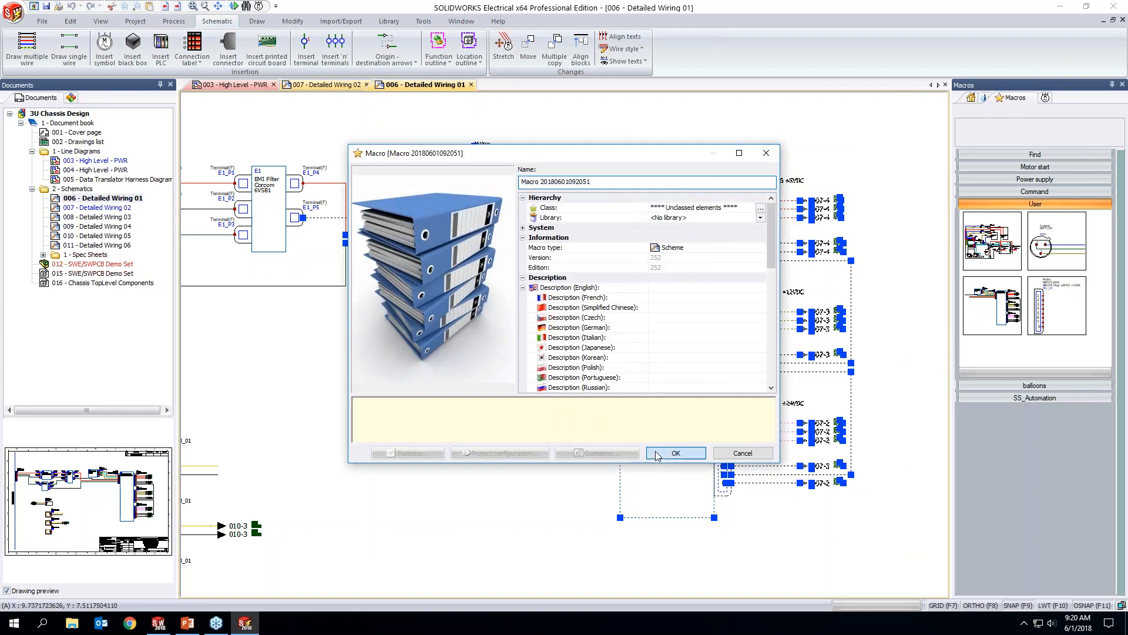
Step: Insert the new power supply macro in the empty area right of the title block sheet, using the default paste special options
scroll(766, 359, "down", 4)
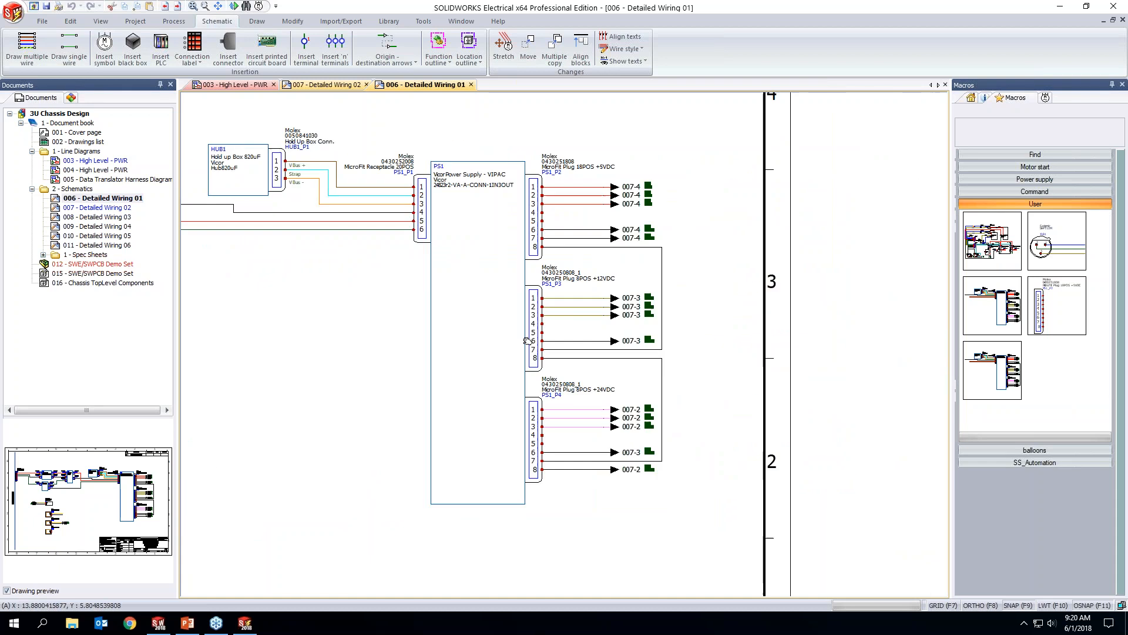
mouse_move(911, 341)
left_mouse_down()
mouse_move(734, 269)
mouse_move(568, 228)
left_mouse_up()
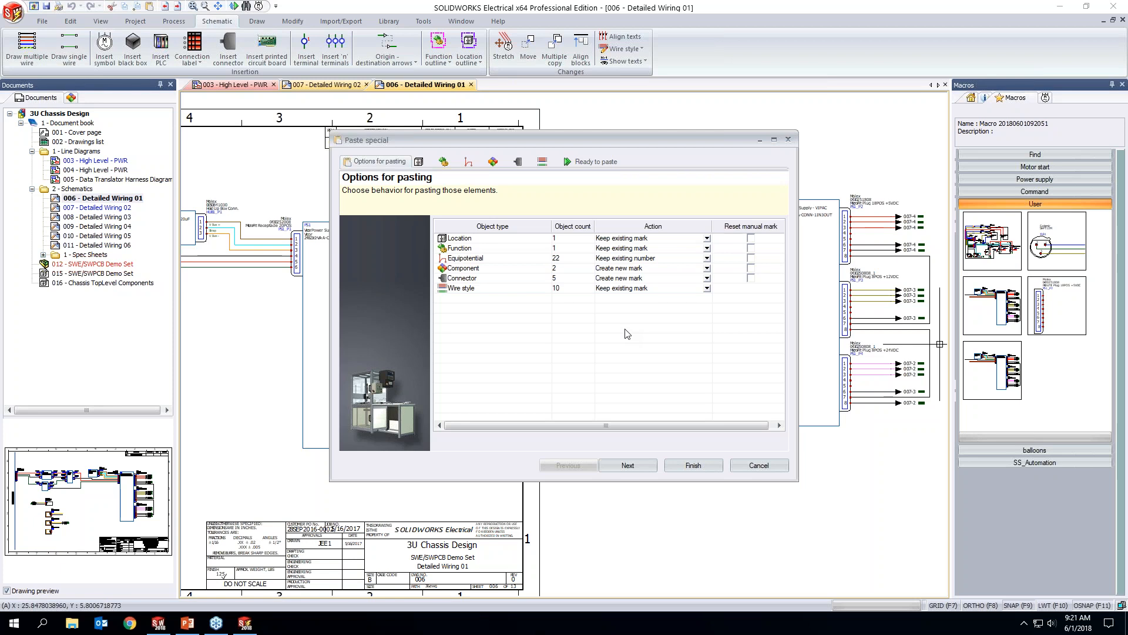
left_click(686, 467)
Step: Compare the component and connector marks of the pasted power supply circuit with those of the original PS1 circuit
middle_click_drag(814, 275, 806, 333)
scroll(681, 264, "up", 3)
middle_click_drag(365, 349, 523, 307)
scroll(294, 257, "up", 4)
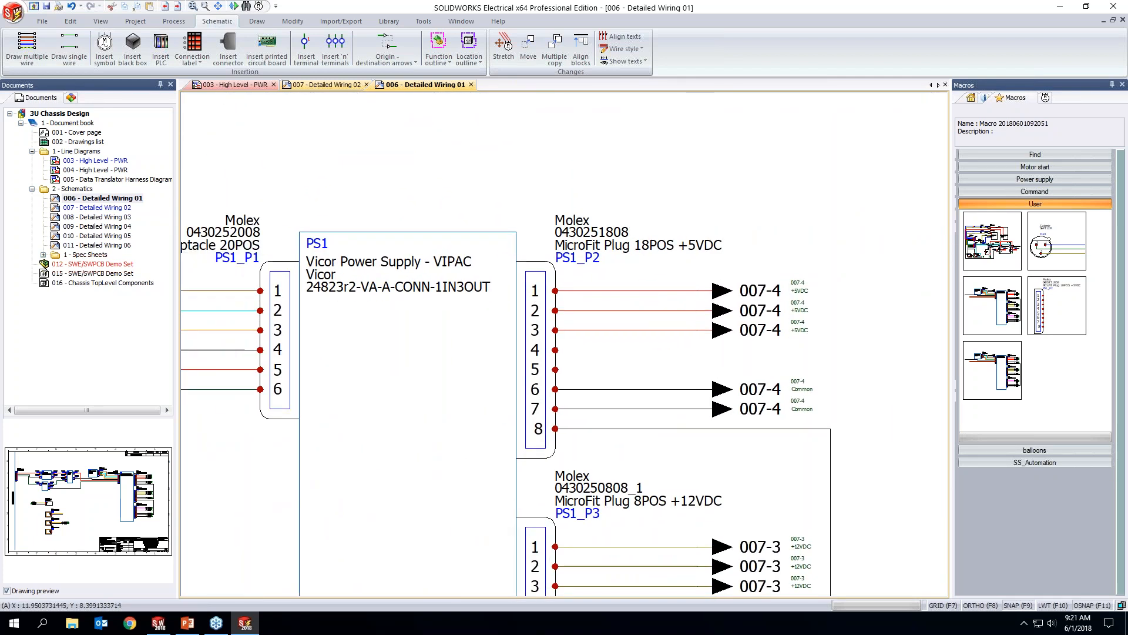
scroll(788, 276, "down", 5)
middle_click_drag(791, 278, 183, 248)
scroll(677, 211, "up", 1)
scroll(677, 210, "up", 2)
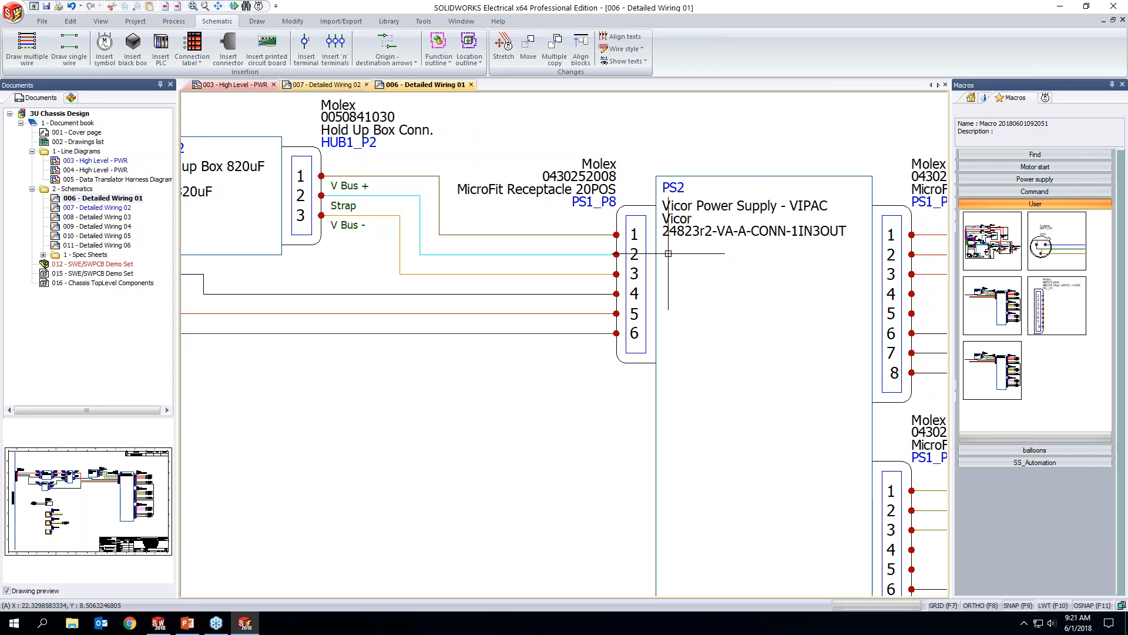
scroll(668, 254, "down", 4)
middle_click_drag(679, 303, 714, 269)
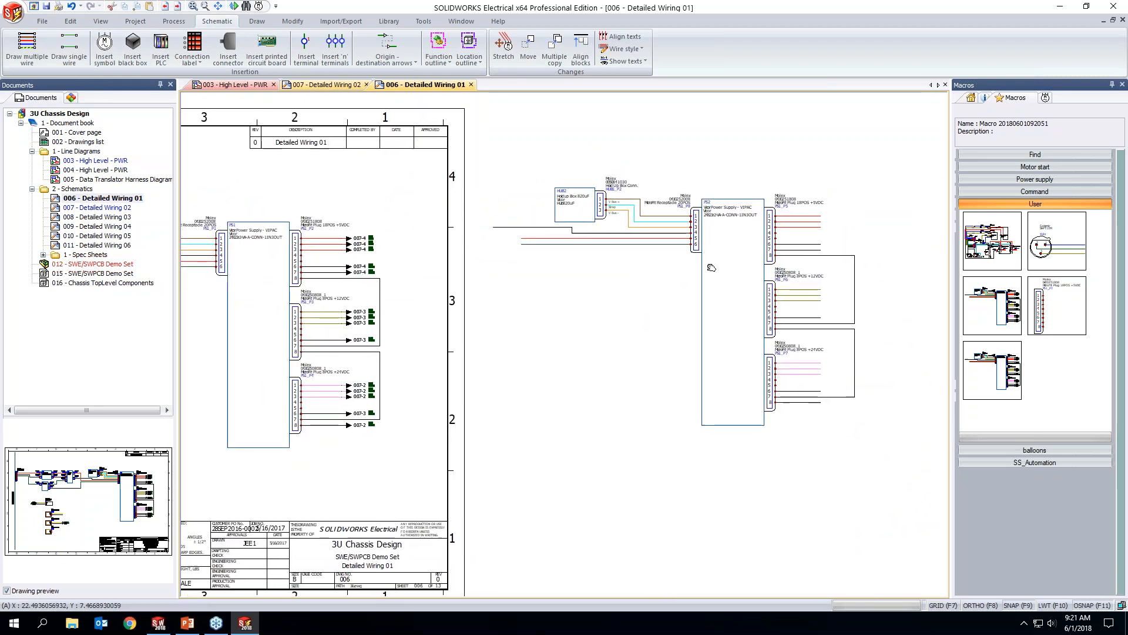
left_click(717, 207)
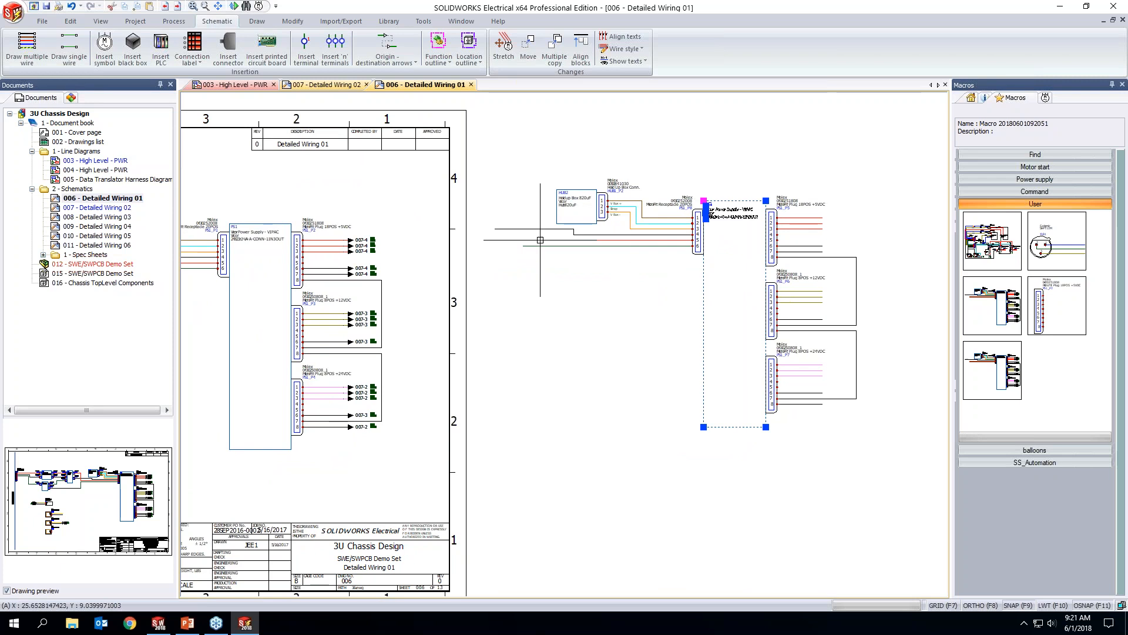
Step: Look at the project macro command for schematics 006 to 008 and at the Projects Manager's recent projects, leaving both unused
left_click(121, 198)
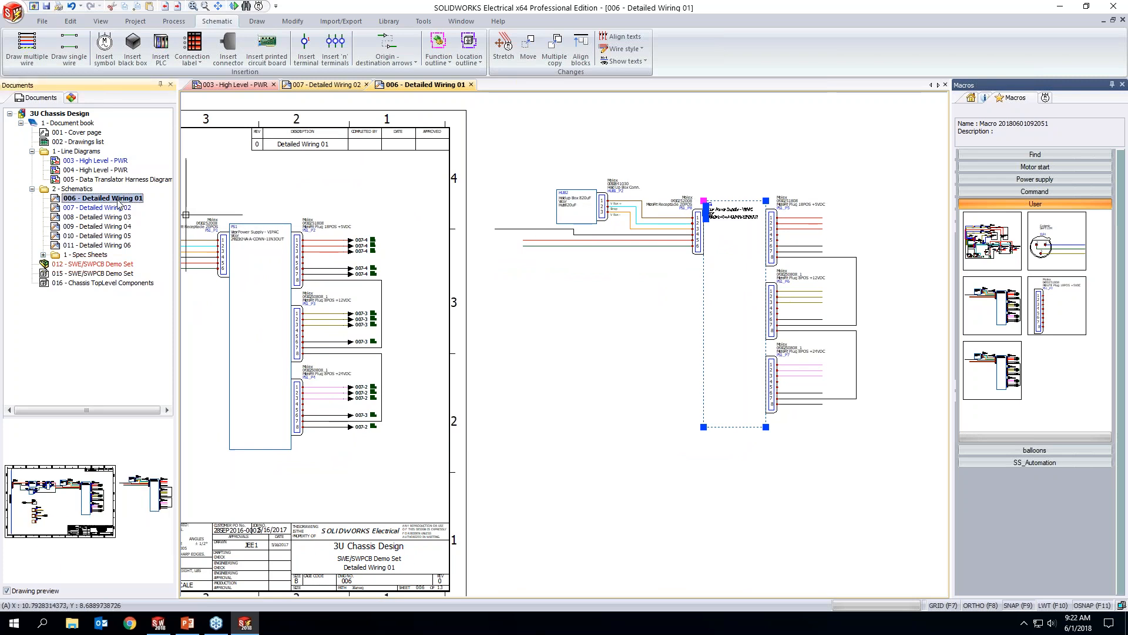
left_click(114, 219, "shift")
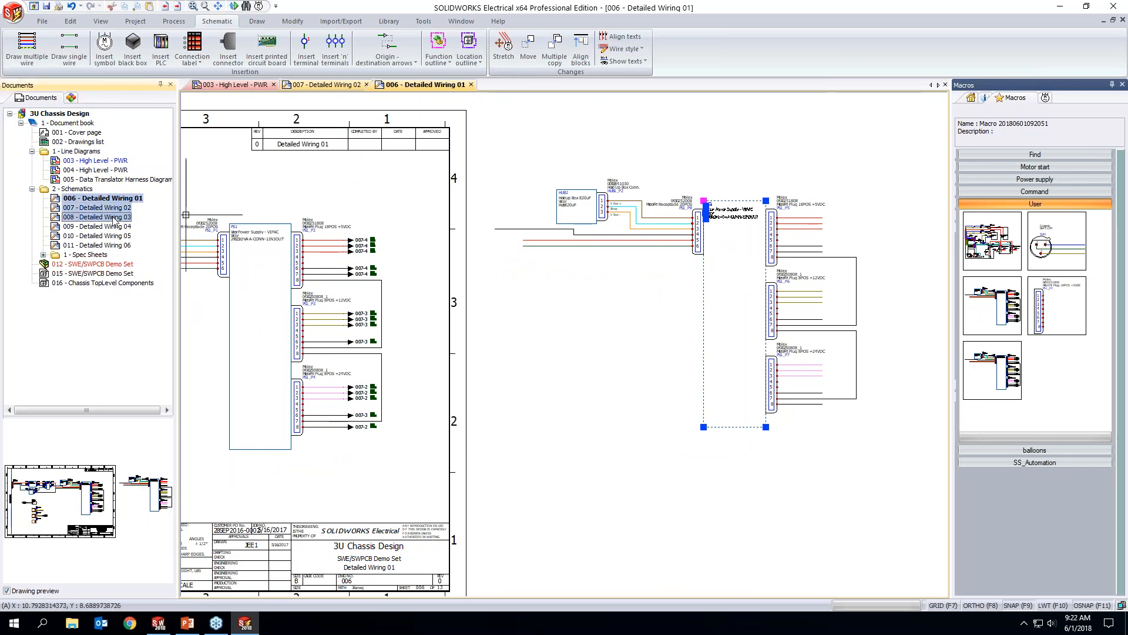
right_click(115, 218)
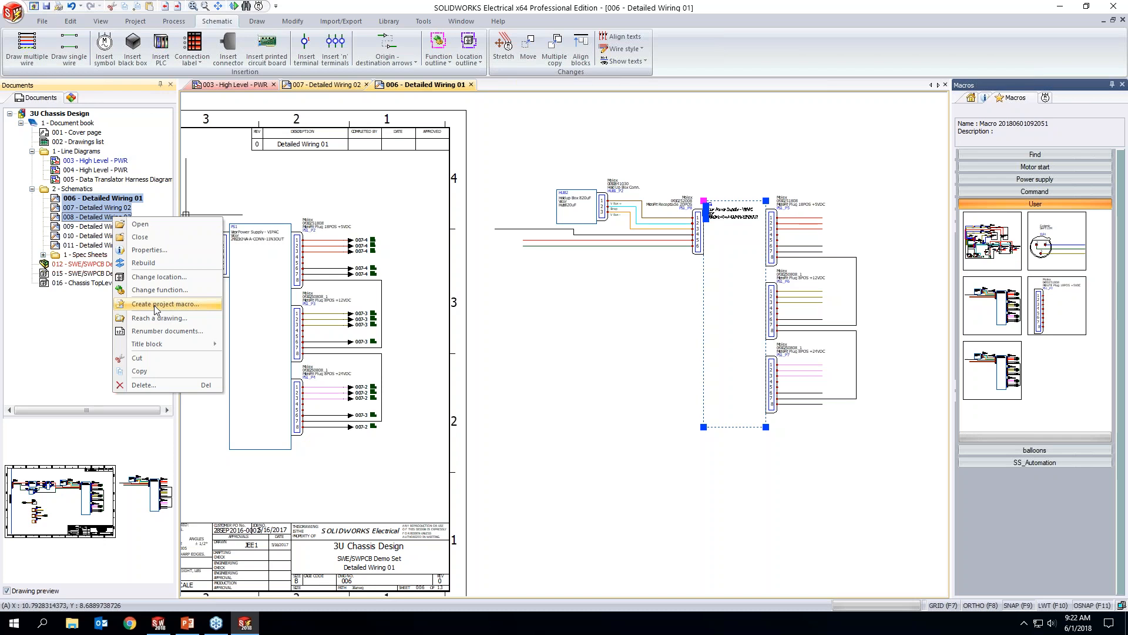
left_click(99, 317)
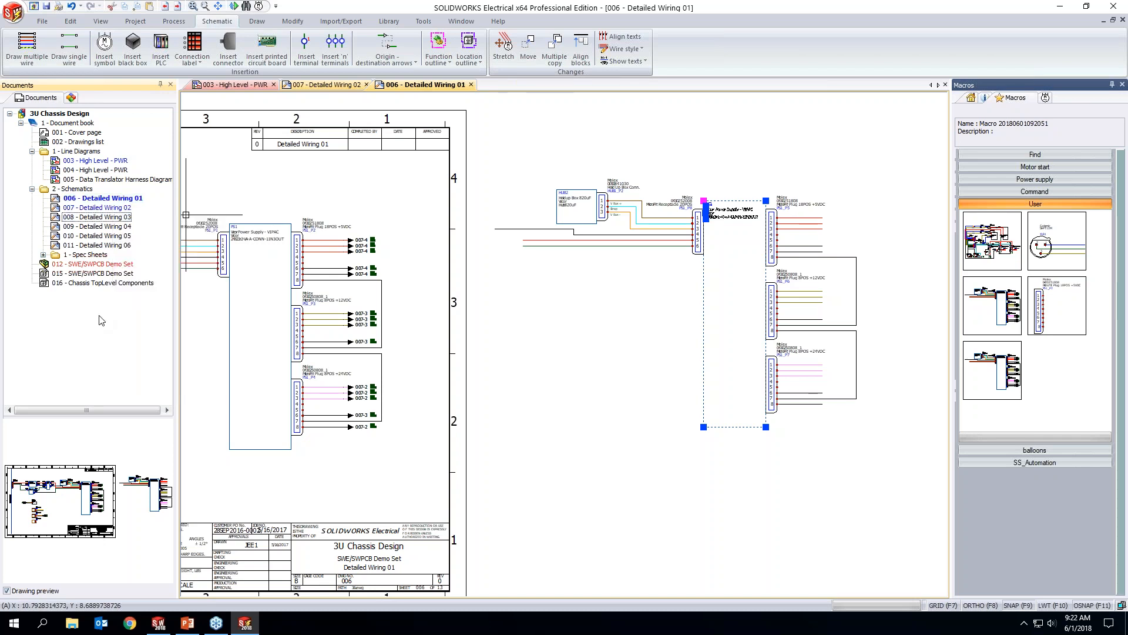
left_click(34, 6)
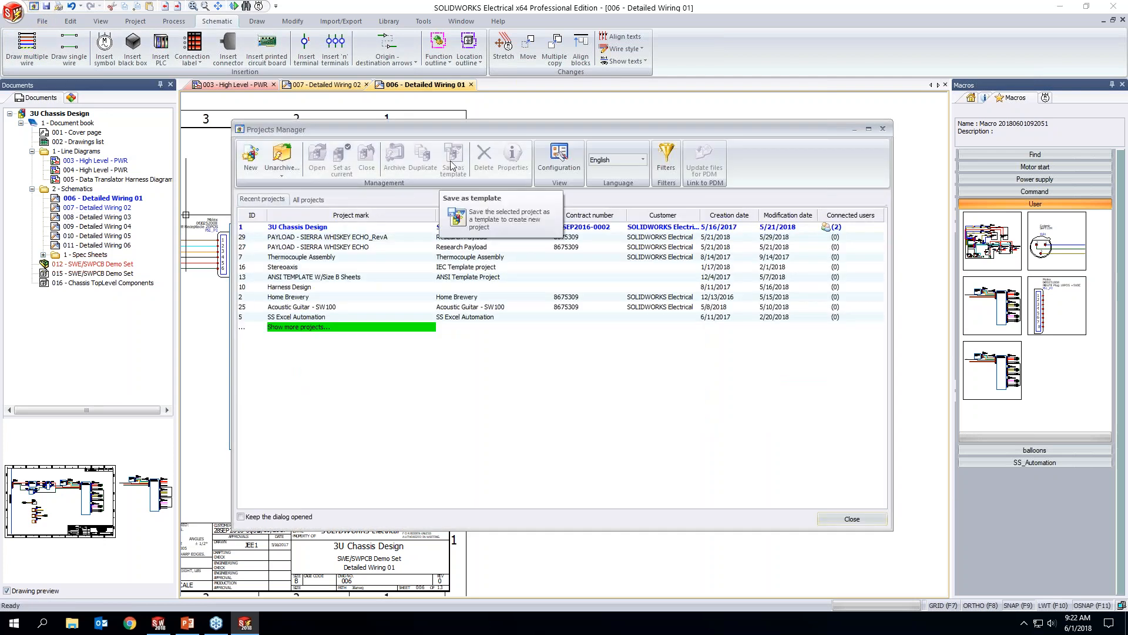
left_click(883, 130)
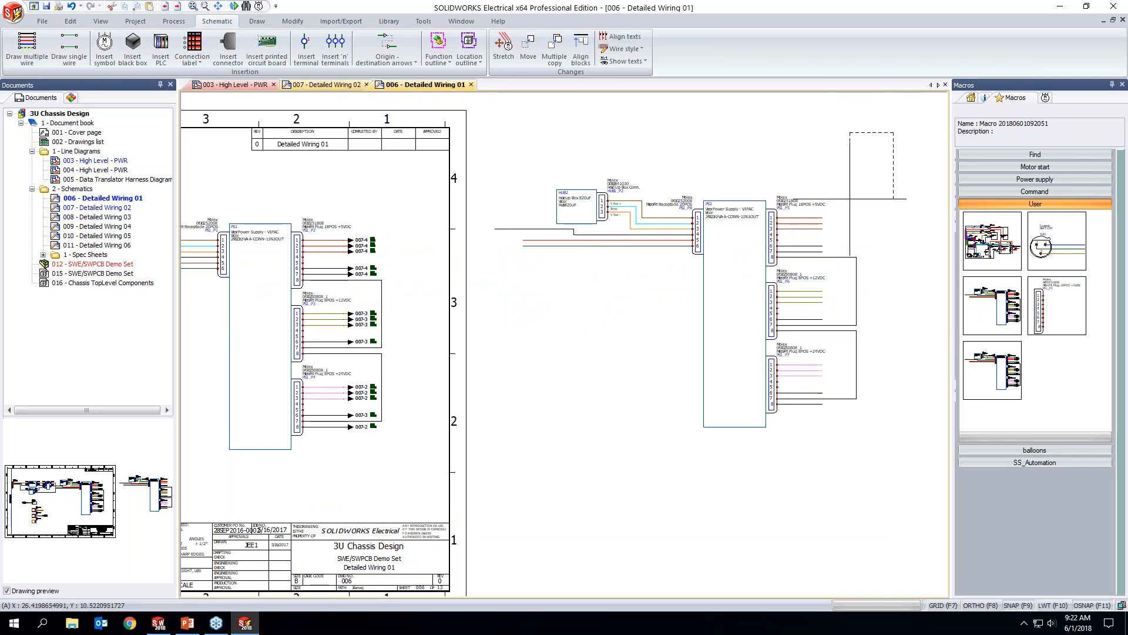
Step: Delete the entire pasted power supply circuit from the area right of the sheet
left_click(493, 476)
key("Delete")
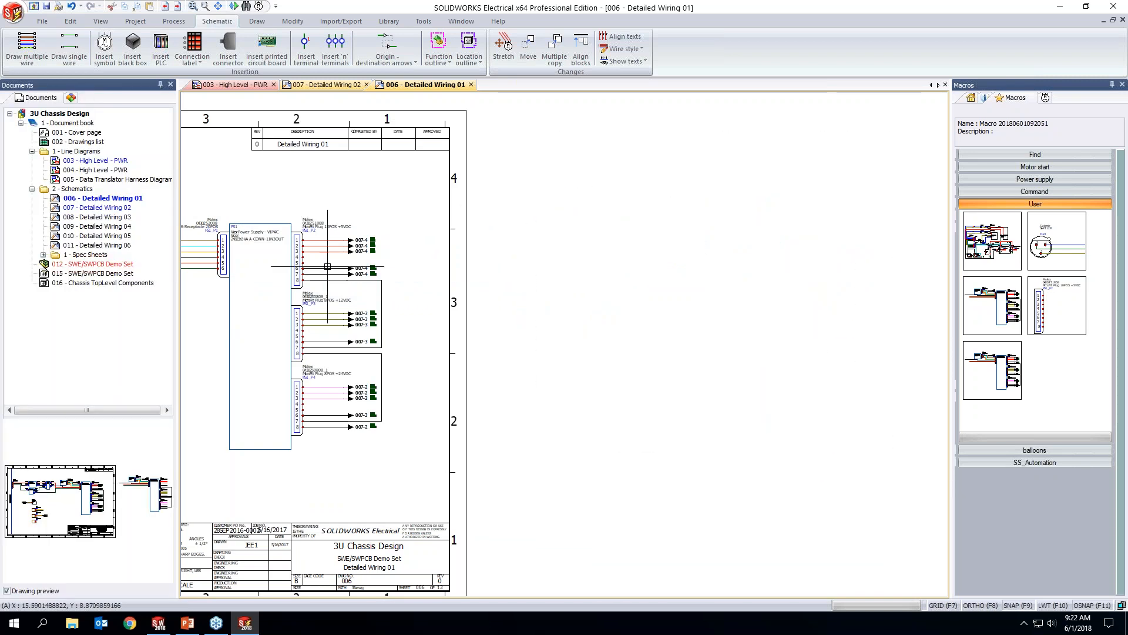
Step: Find the unconnected BAT1 wires on schematic 006, and open the Origin - destination manager maximized with vertical tiles
scroll(297, 291, "down", 2)
middle_click_drag(240, 330, 686, 286)
scroll(545, 346, "up", 5)
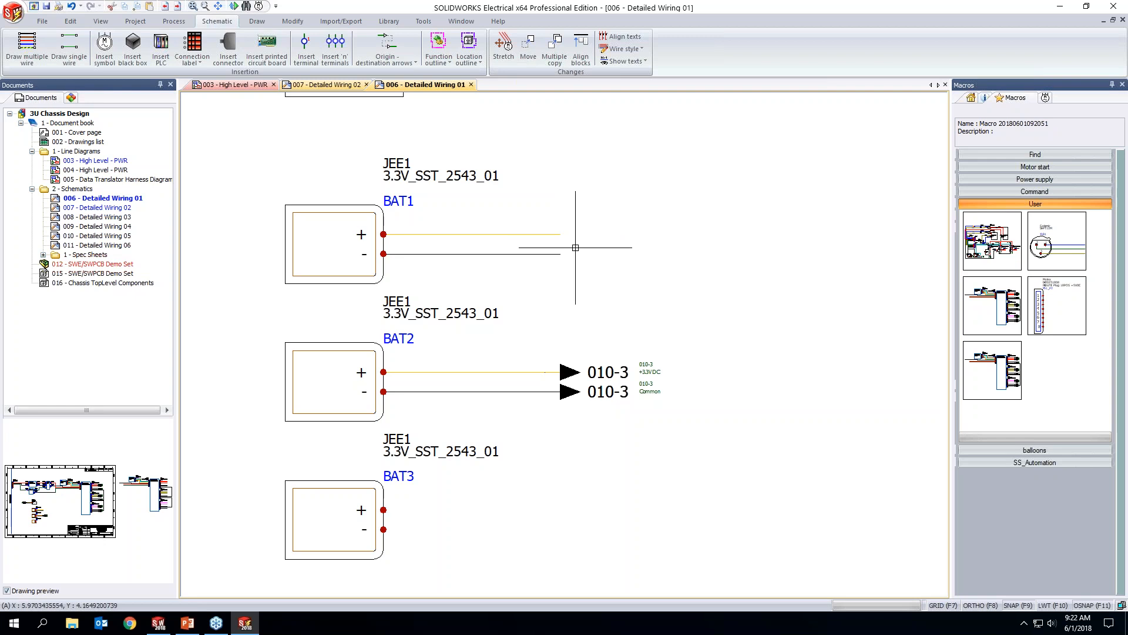
left_click(389, 48)
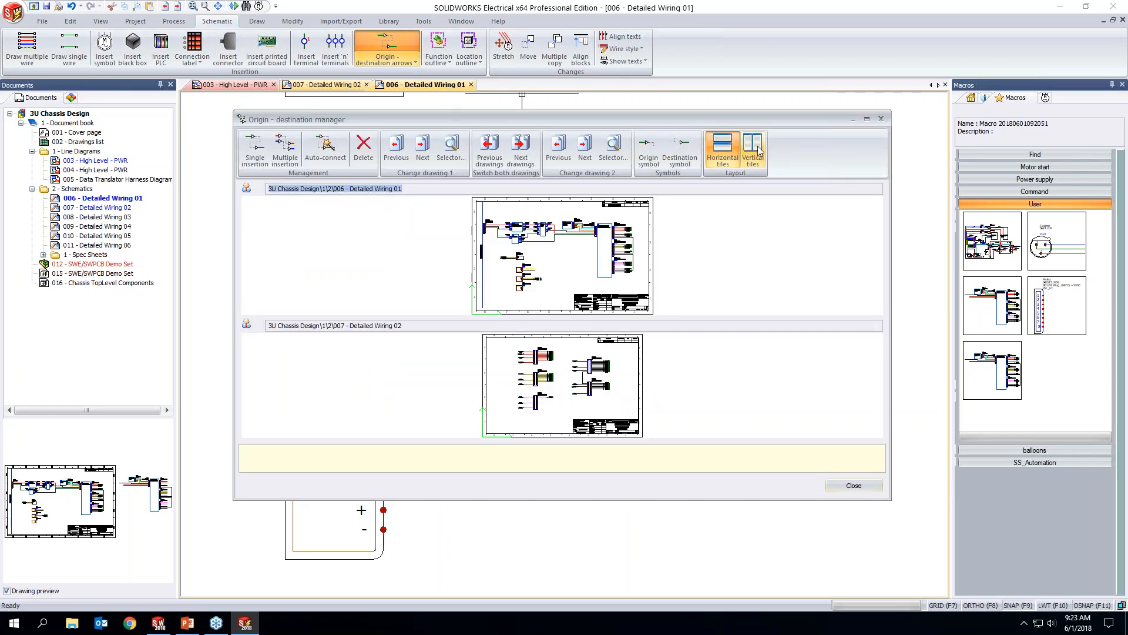
left_click(758, 151)
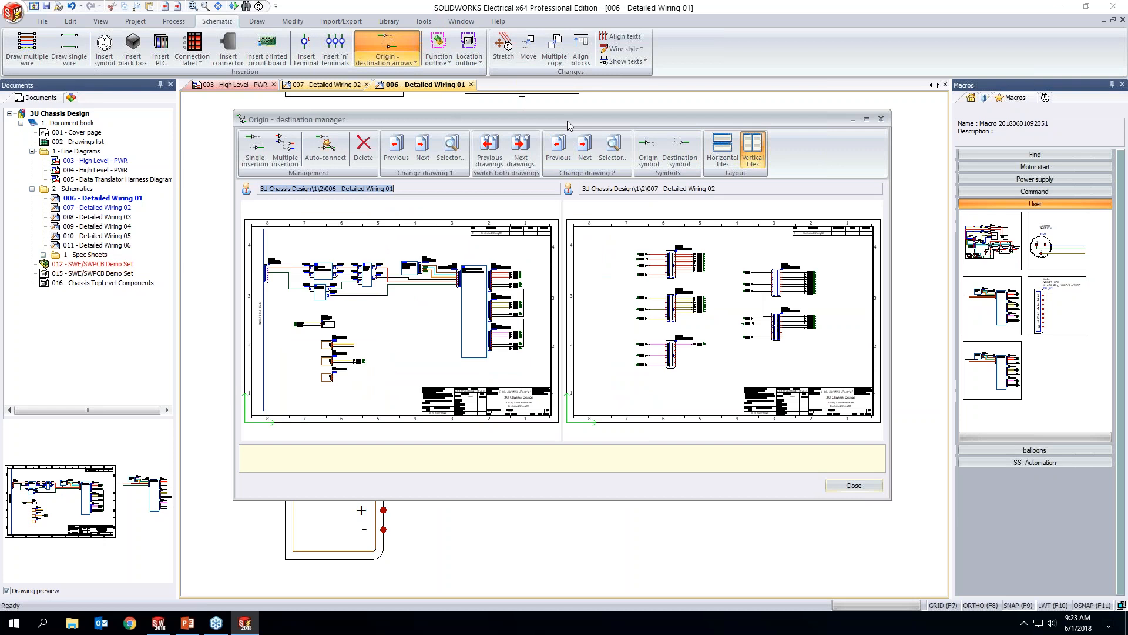
double_click(561, 121)
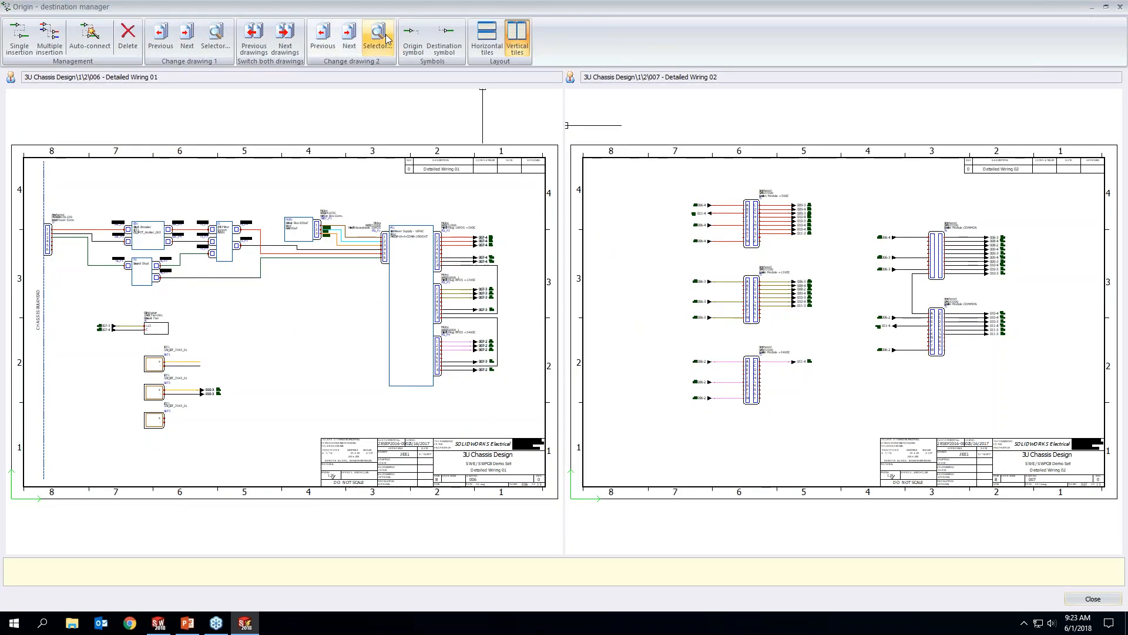
Step: Set the second drawing to 010 - Detailed Wiring 05 and locate the open battery wires at connector SBC1_P2
left_click(349, 44)
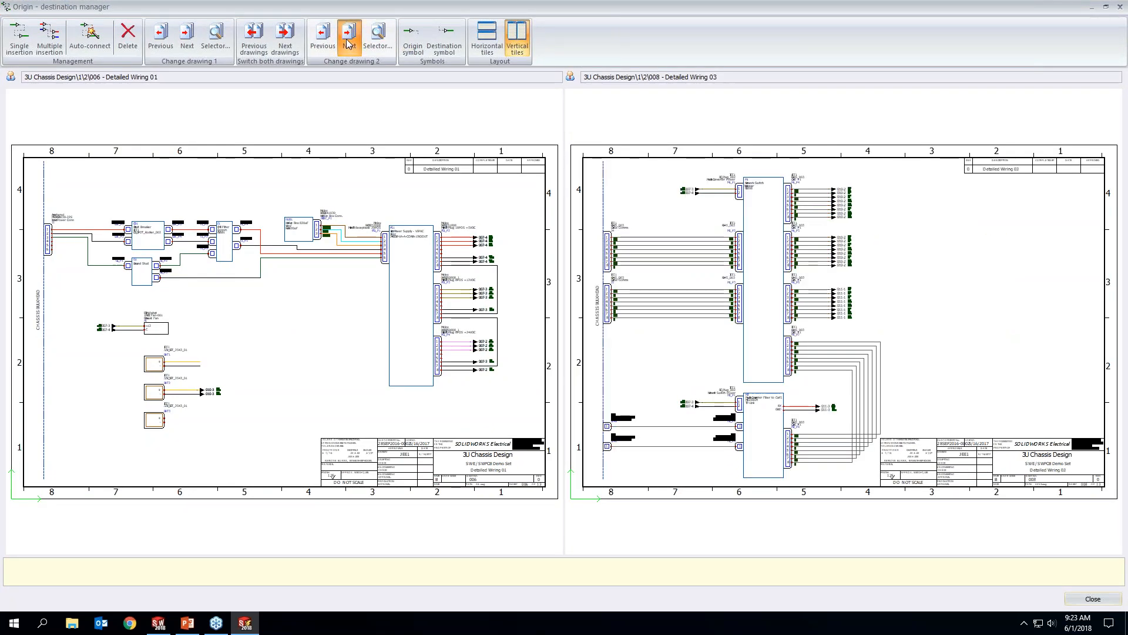
left_click(349, 44)
left_click(349, 44)
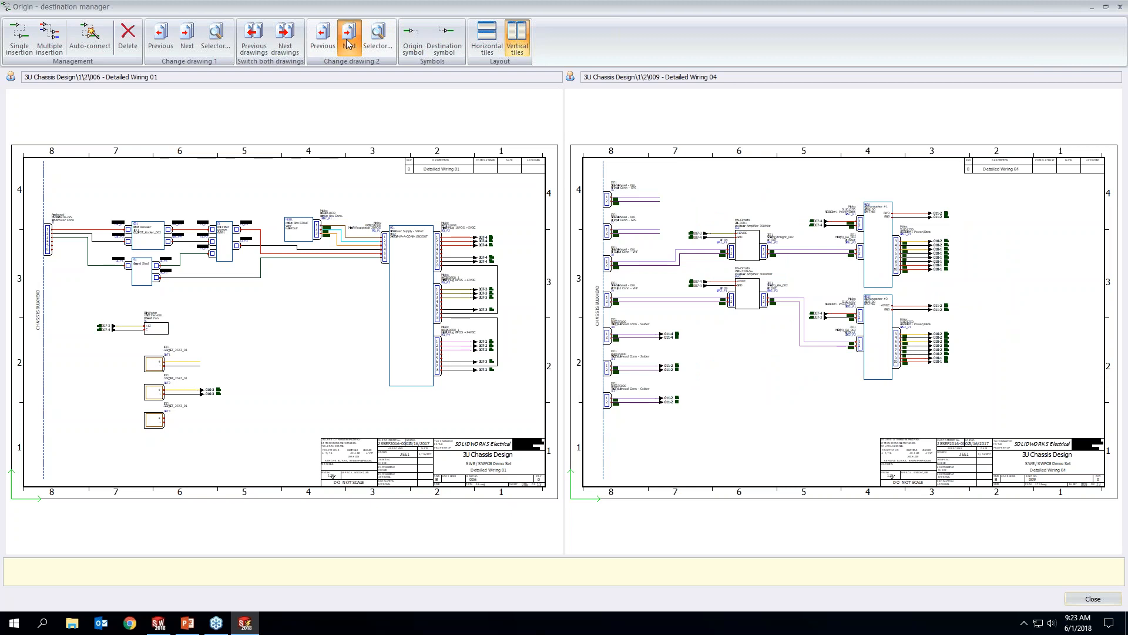
scroll(762, 305, "up", 6)
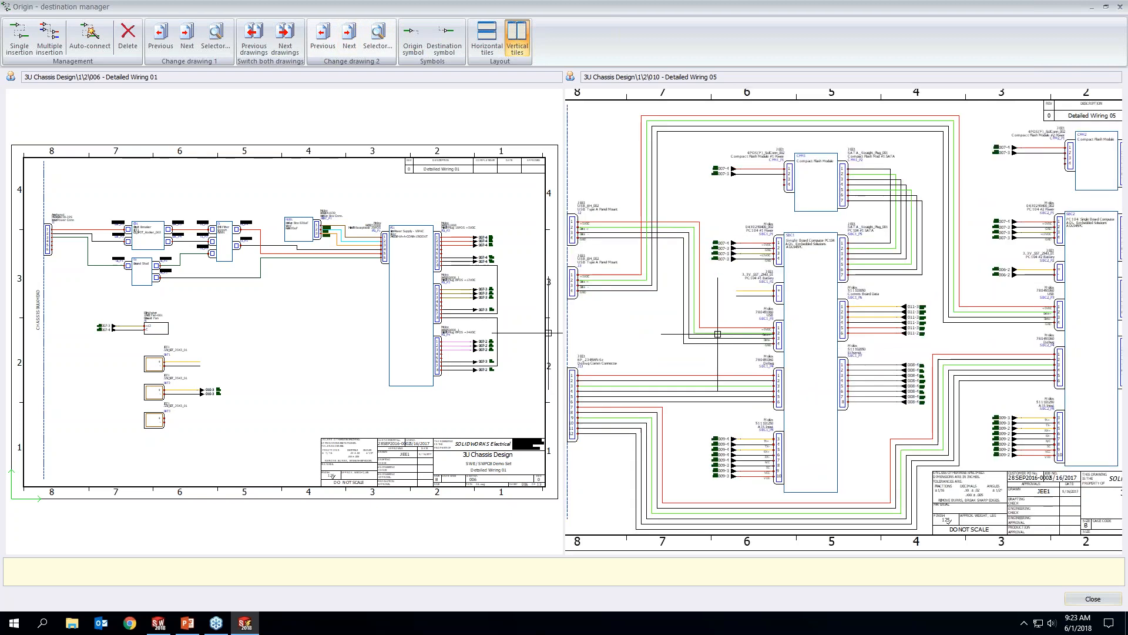
scroll(794, 263, "up", 3)
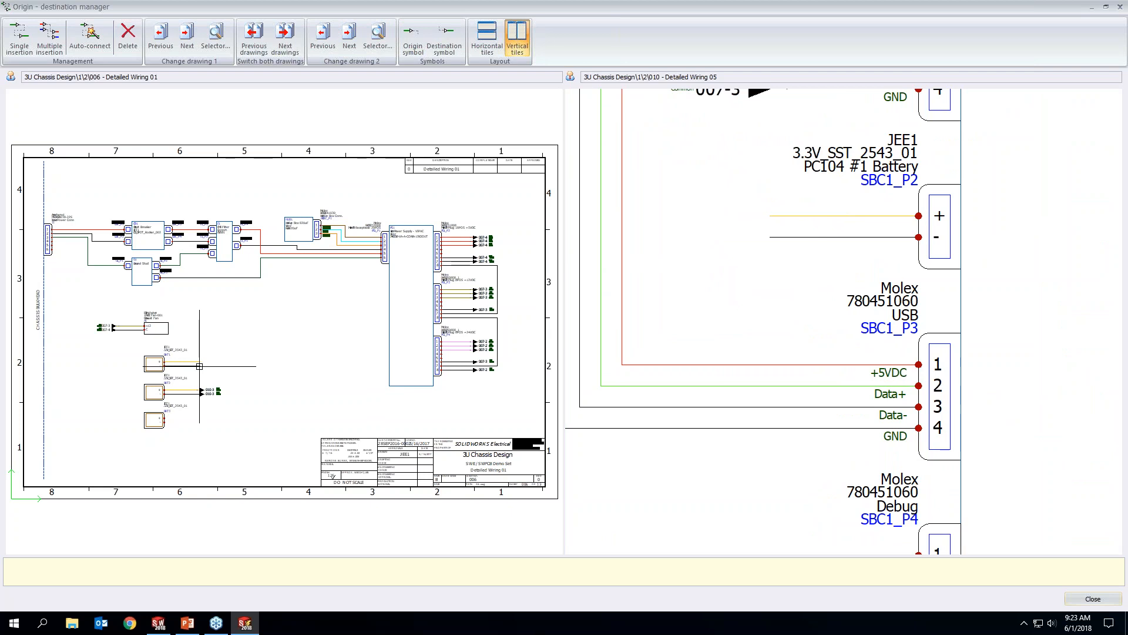
Step: Link BAT1's positive and negative wires on 006 to the SBC1_P2 wires on 010 with single-insertion origin-destination arrows
left_click(19, 39)
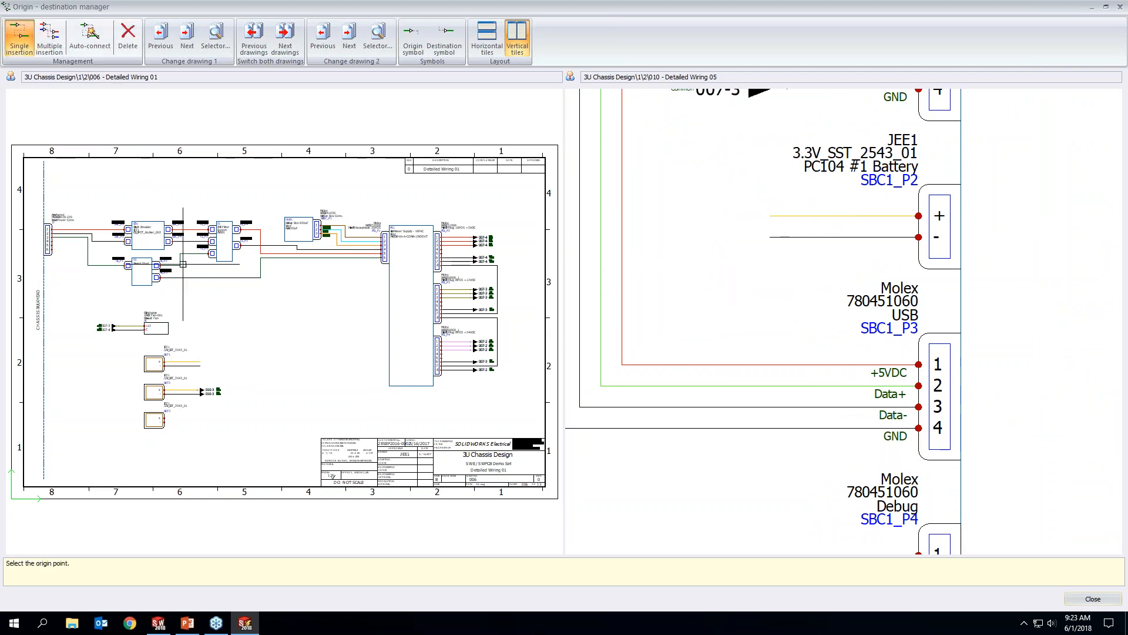
scroll(201, 360, "up", 3)
left_click(197, 345)
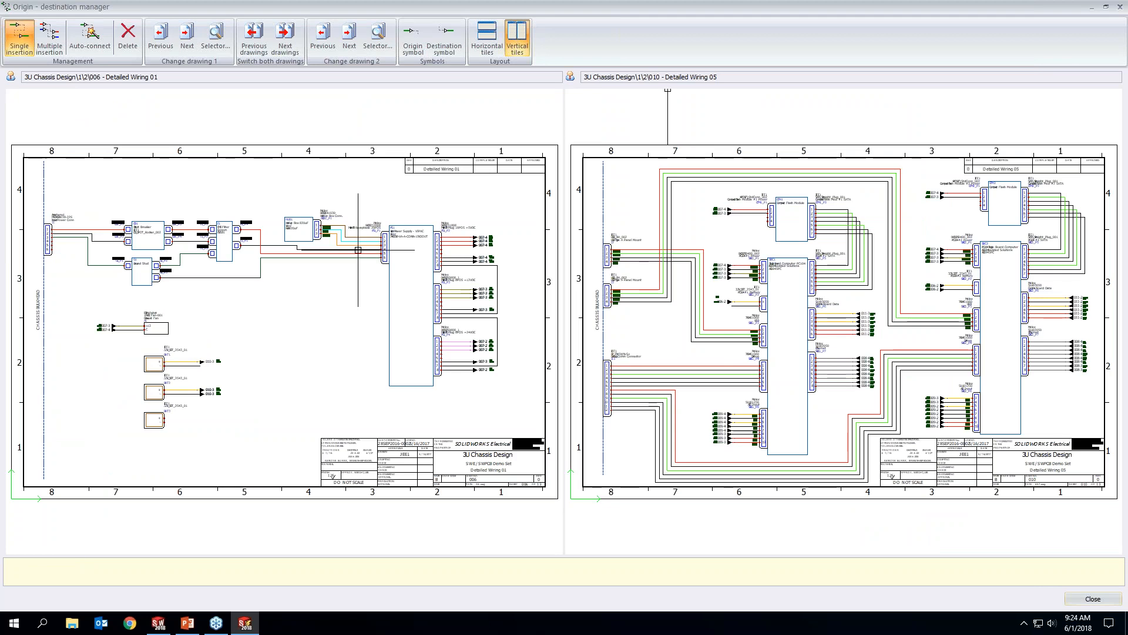
left_click(200, 367)
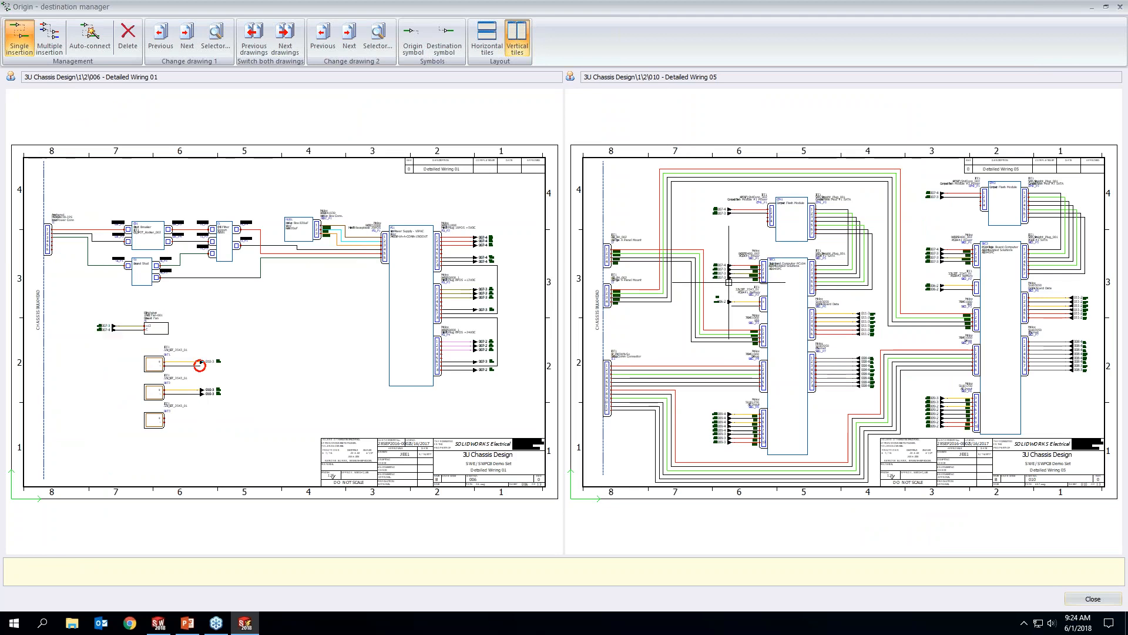
left_click(732, 309)
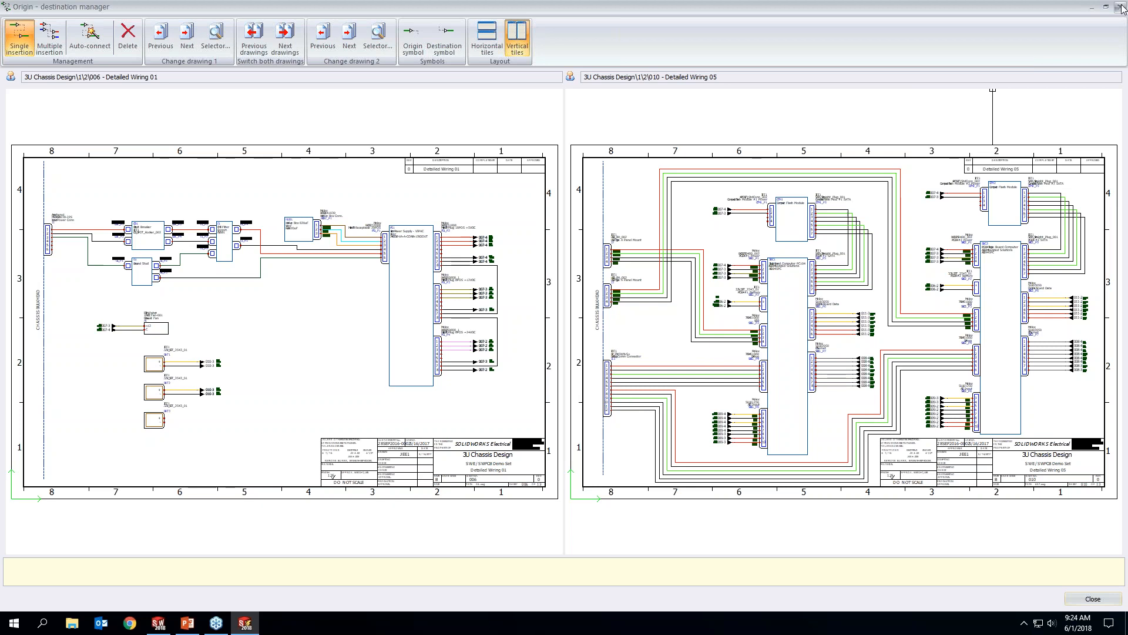
Step: Close the Origin - destination manager and follow BAT1's positive wire arrow on 006 to its matching arrow on 010
left_click(1120, 7)
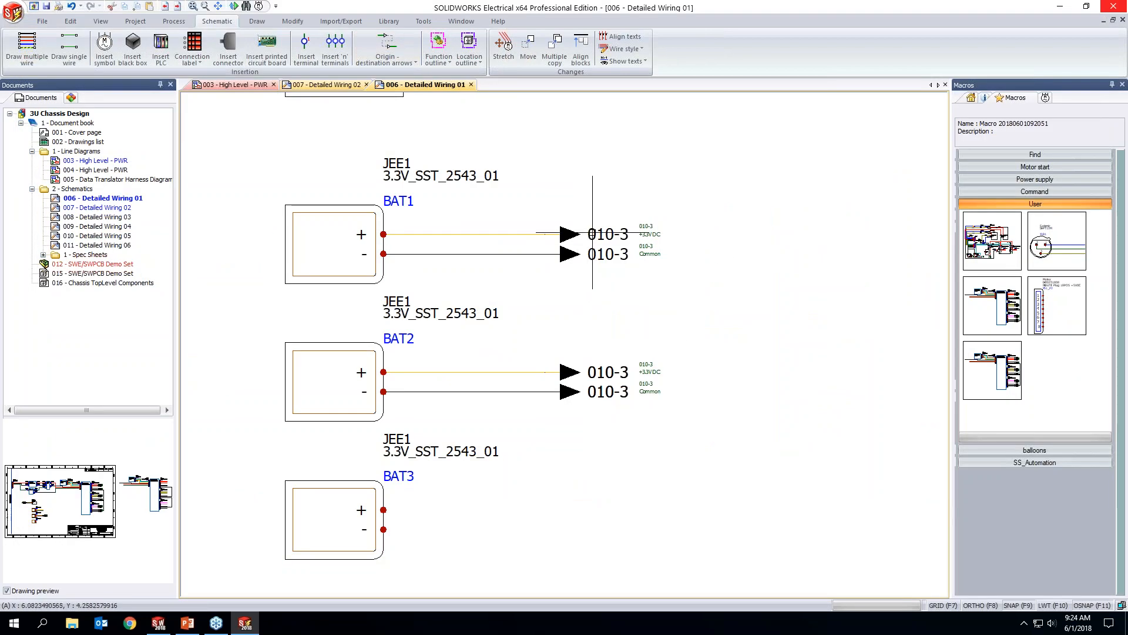
left_click(596, 234)
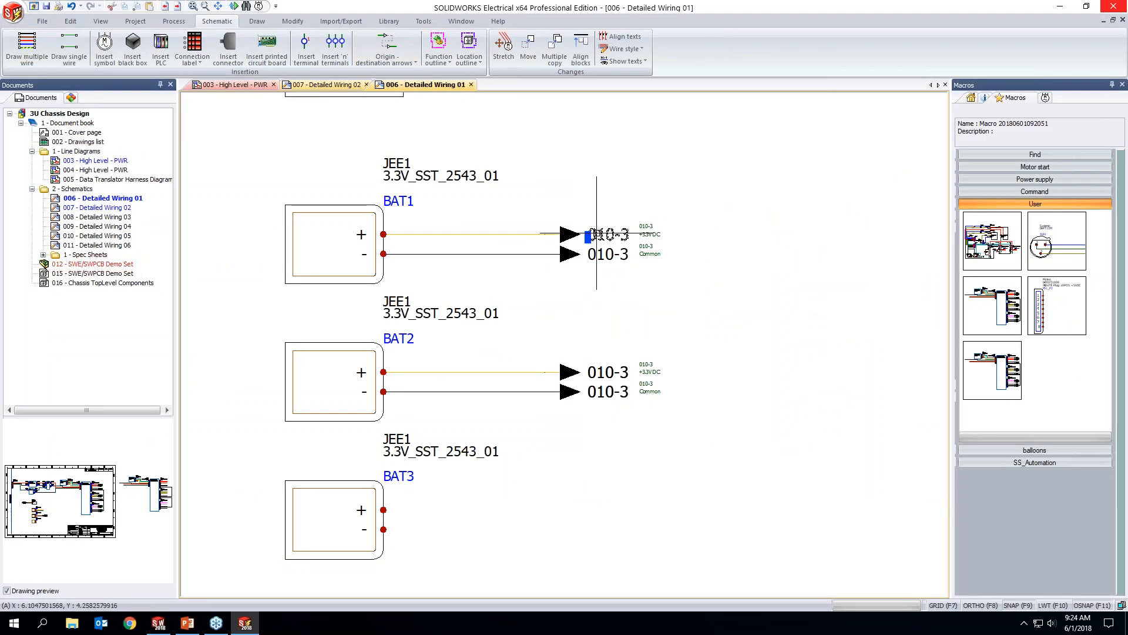
double_click(596, 234)
scroll(429, 223, "down", 3)
scroll(429, 224, "down", 3)
middle_click_drag(429, 223, 560, 310)
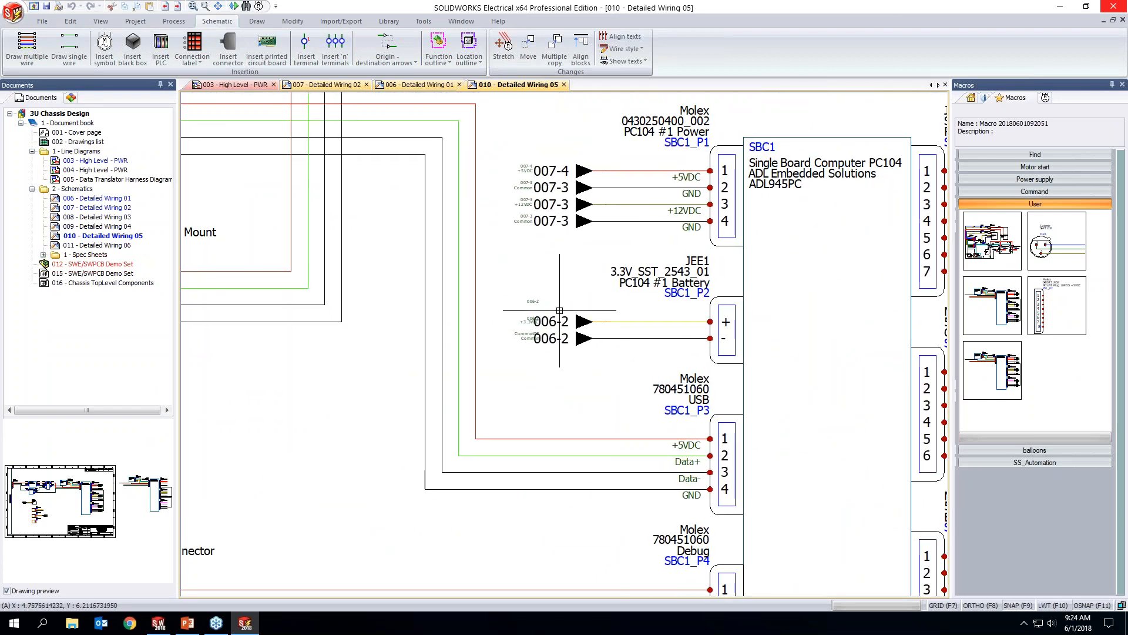
Step: Follow the fourth SBC1_P1 power wire's 007-3 arrow to its origin on drawing 007
double_click(549, 222)
scroll(514, 260, "down", 6)
middle_click_drag(504, 263, 562, 261)
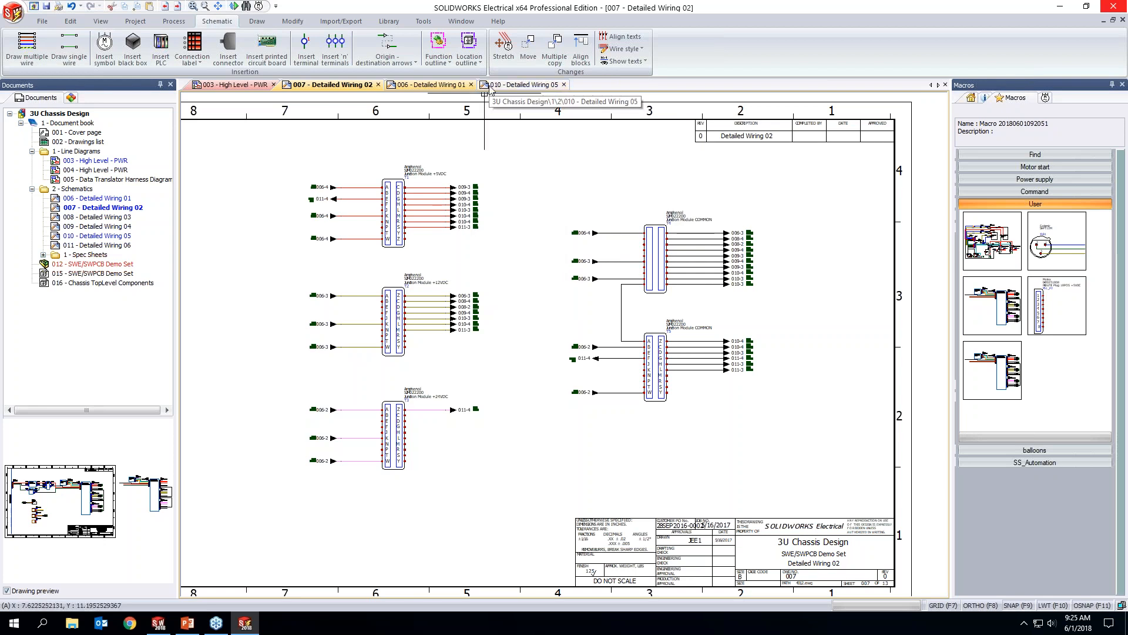
Step: Preview schematics 008, 009 and 010 in the document tree, and open 010 - Detailed Wiring 05 at connector J13
left_click(108, 217)
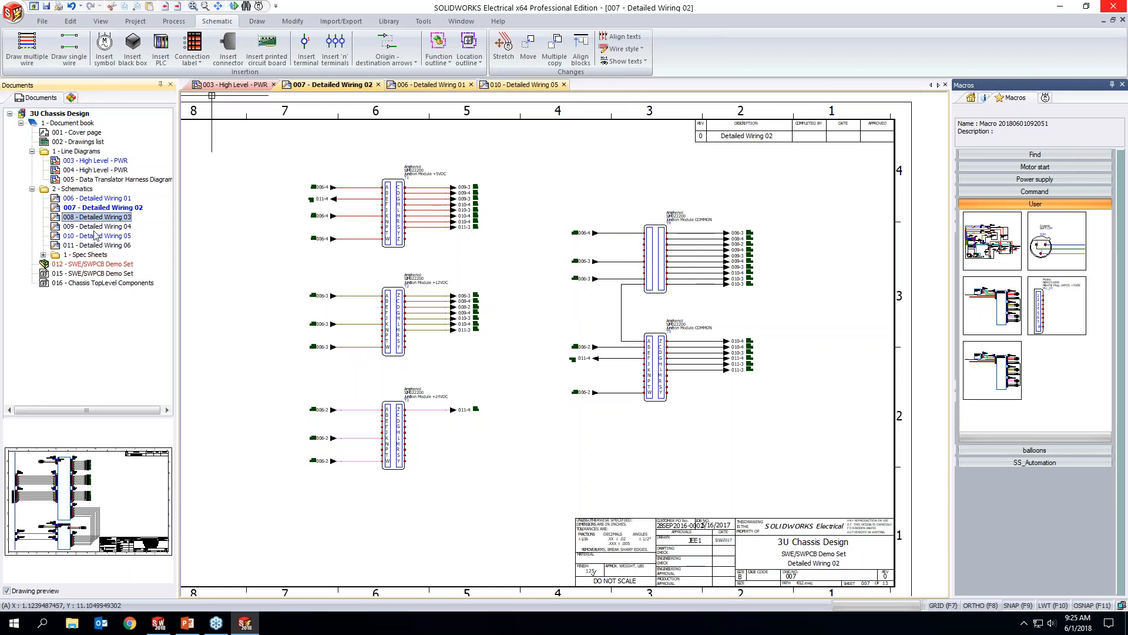
left_click(91, 230)
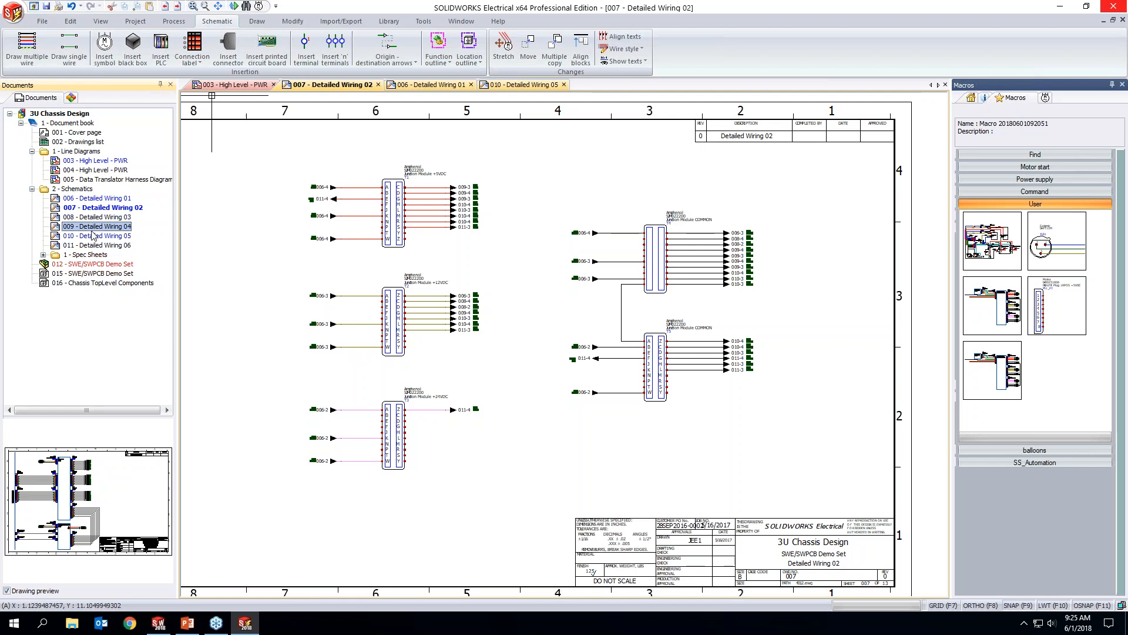
left_click(92, 236)
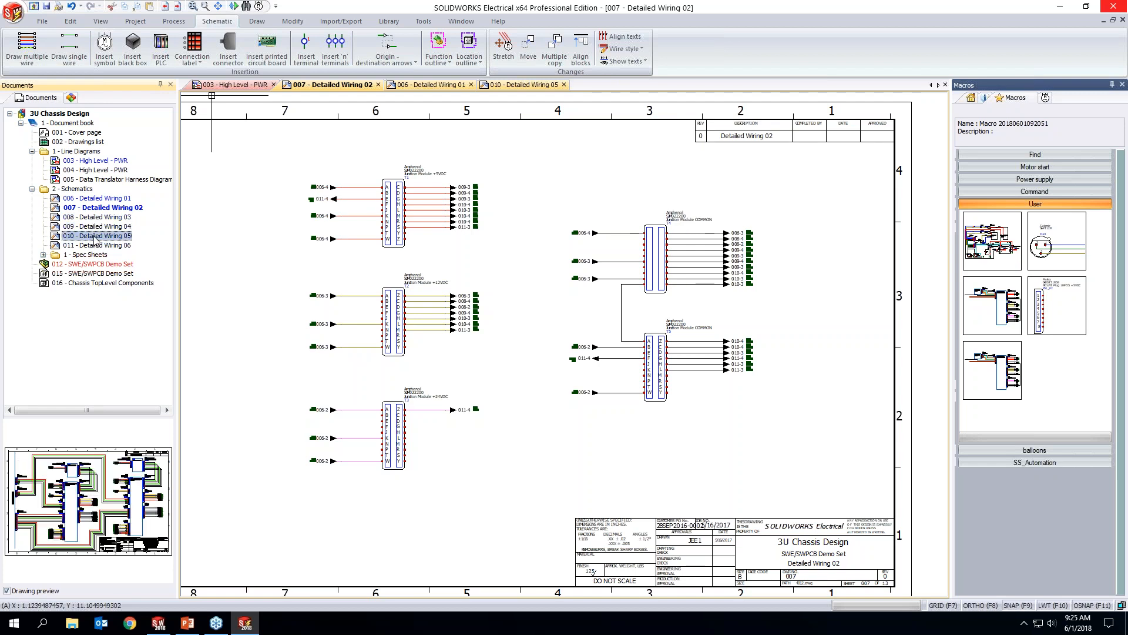
double_click(96, 236)
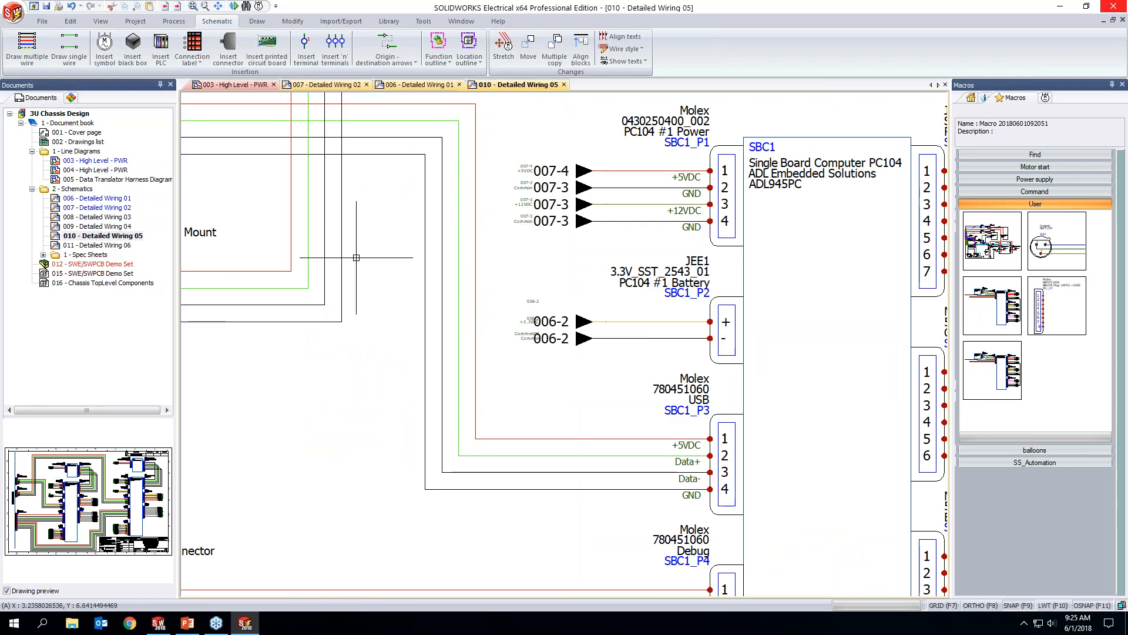
scroll(414, 376, "down", 5)
scroll(415, 376, "up", 6)
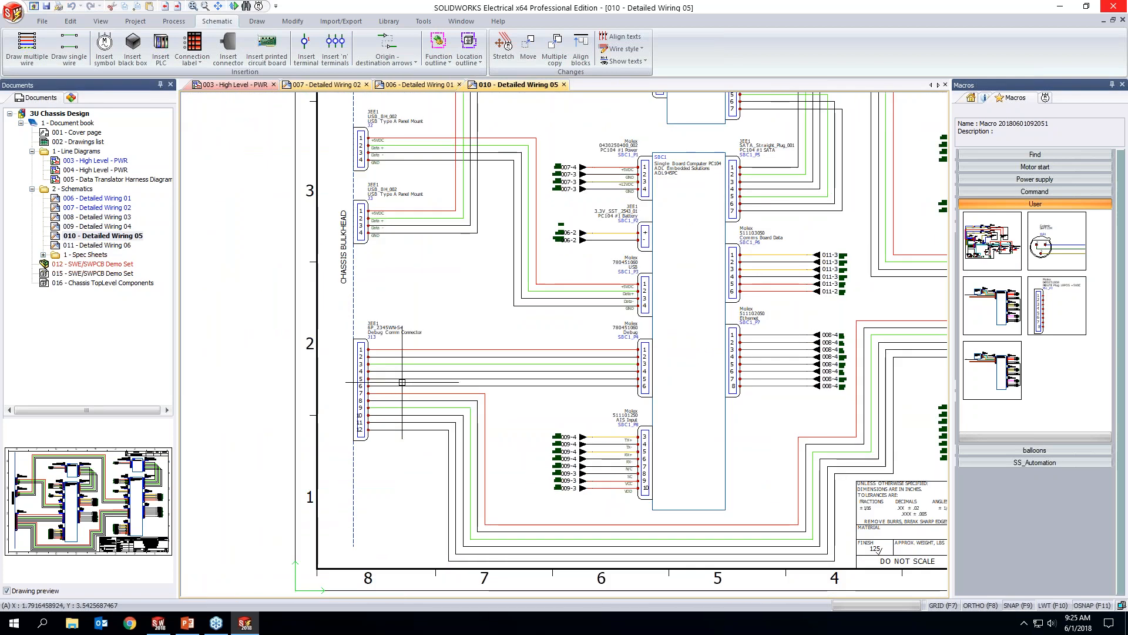
middle_click_drag(415, 376, 498, 239)
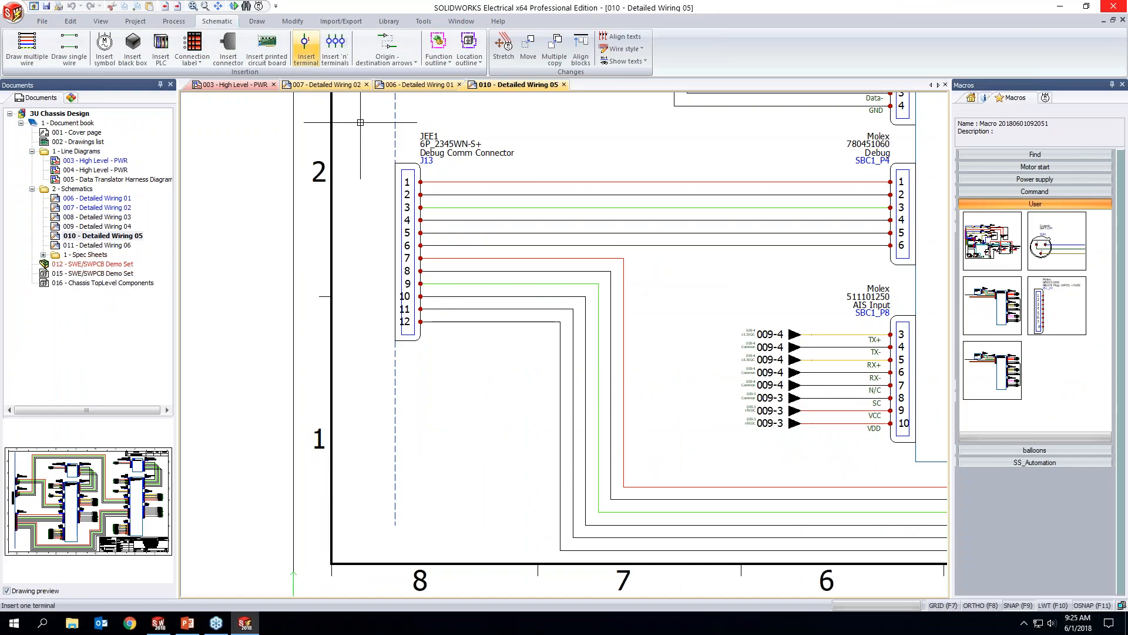
Step: Insert multiple terminals along a vertical axis line across all twelve J13 wires, oriented toward J13, accepting the automatic marks for all terminals
left_click(366, 64)
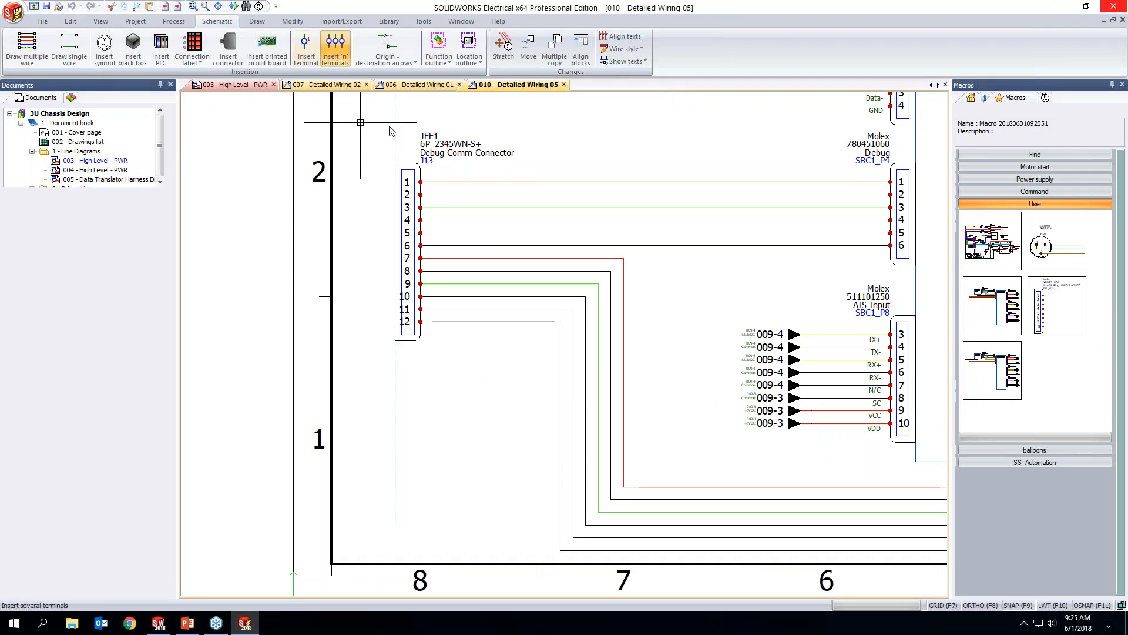
left_click(648, 240)
double_click(649, 240)
mouse_move(574, 248)
middle_mouse_down()
mouse_move(625, 237)
mouse_move(650, 261)
middle_mouse_up()
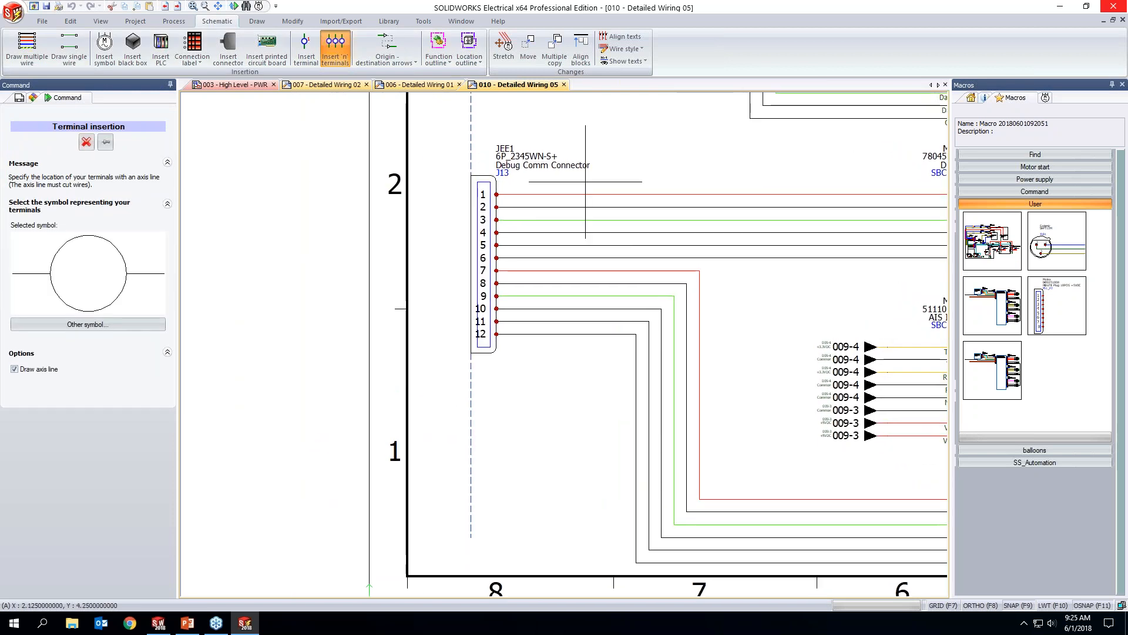
left_click(572, 181)
left_click(572, 372)
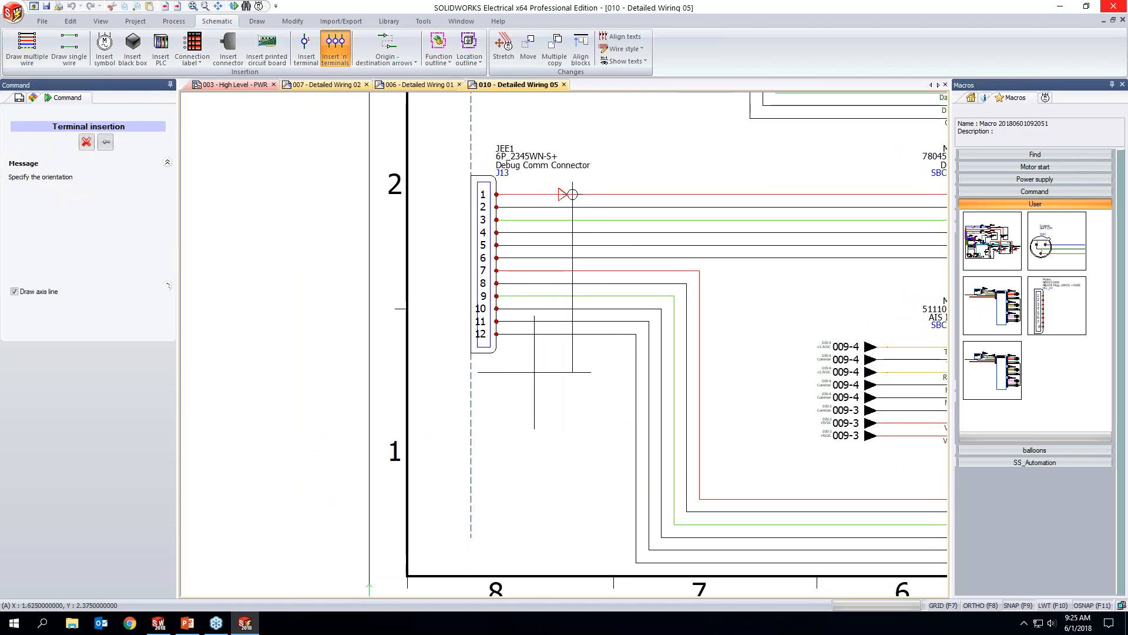
left_click(535, 372)
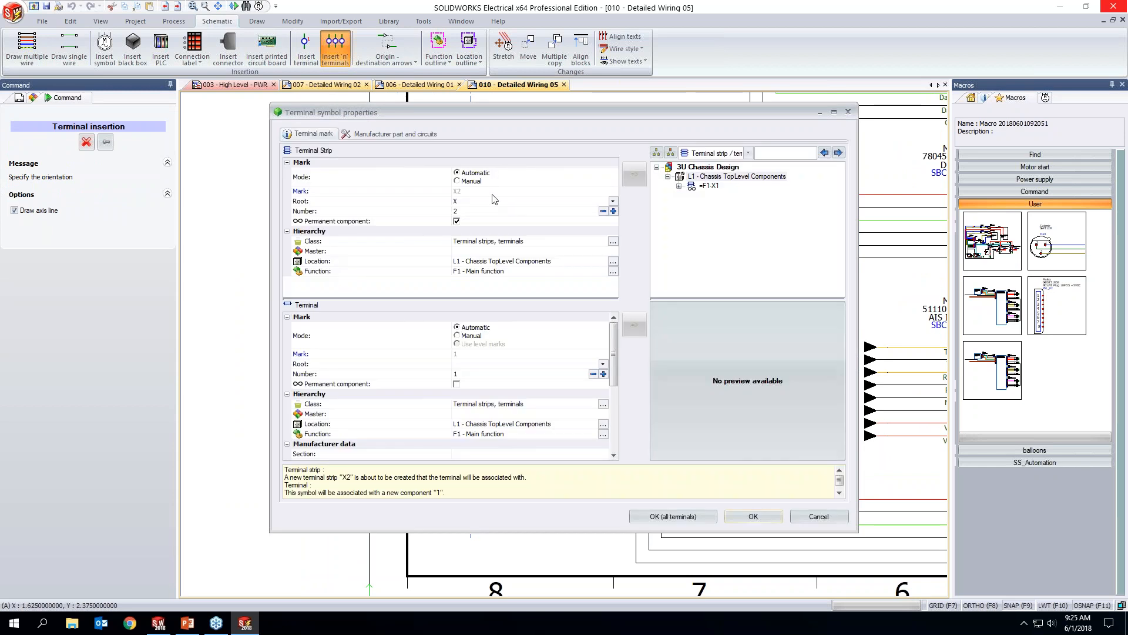
left_click(653, 517)
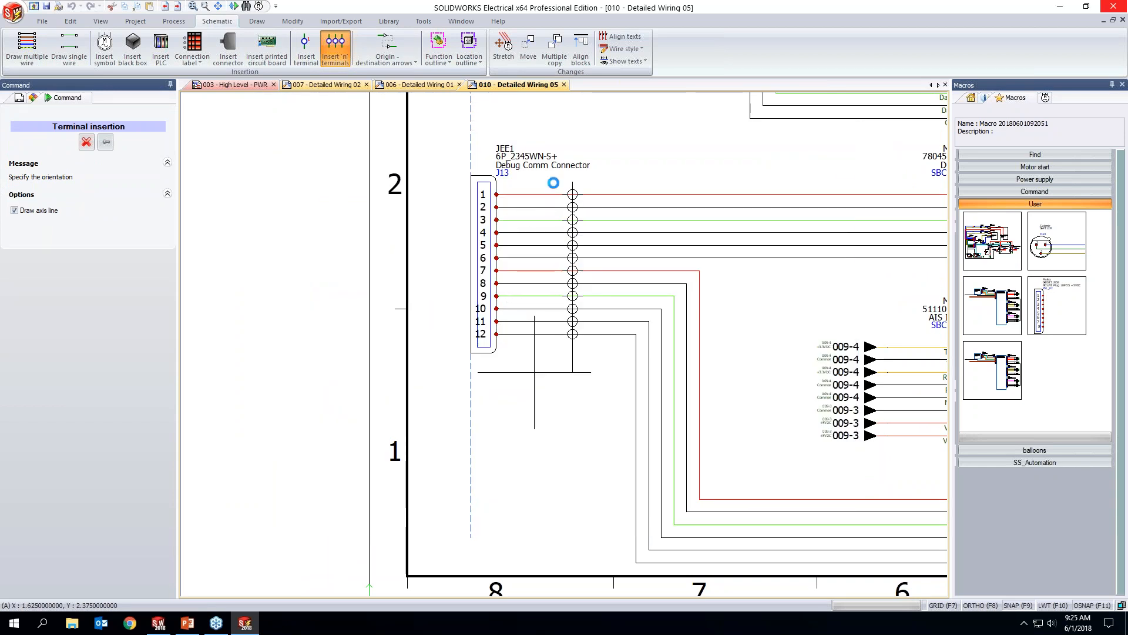
scroll(583, 223, "up", 1)
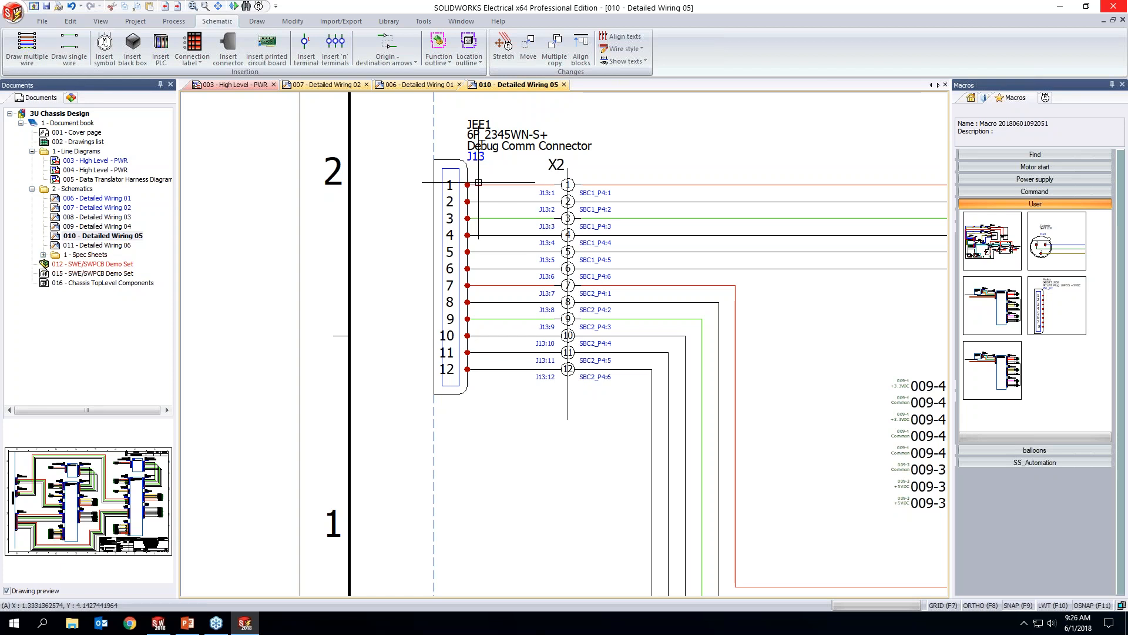
Step: Define two levels for terminal 1 of strip X2 in the terminal strip editor, and close the editor
right_click(552, 167)
left_click(602, 322)
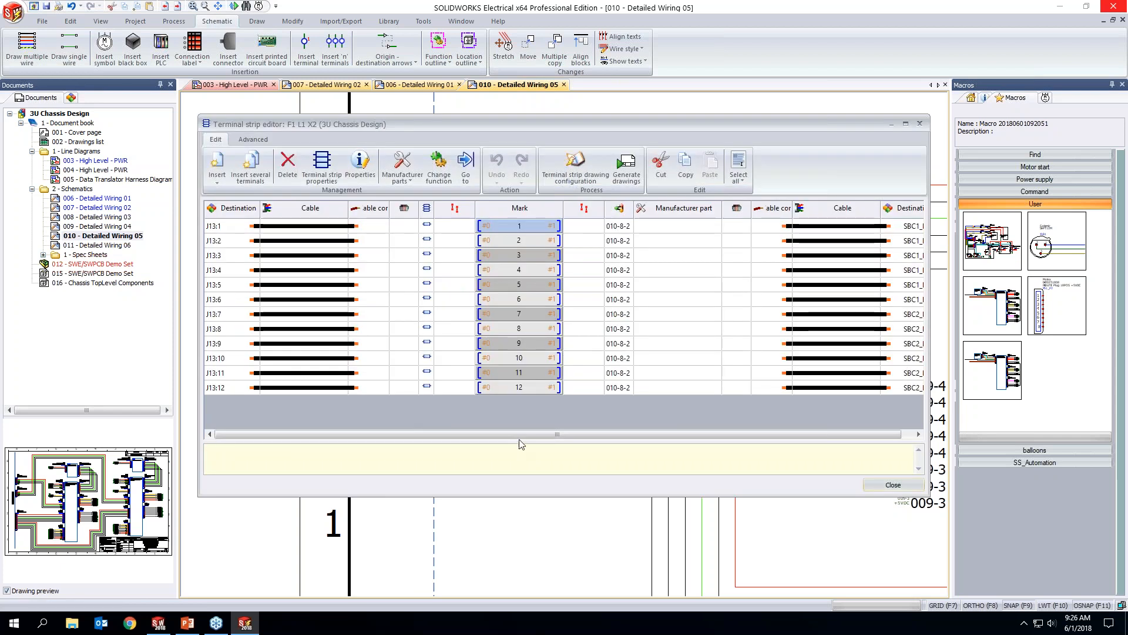
left_click_drag(530, 497, 531, 582)
right_click(504, 229)
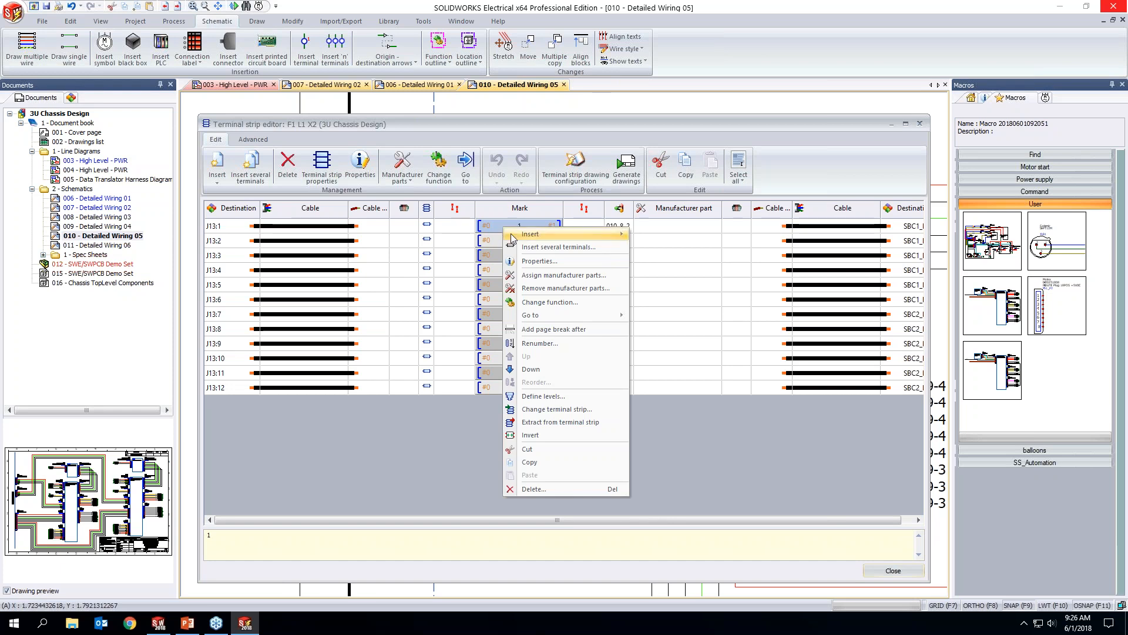
left_click(684, 298)
left_click(620, 409)
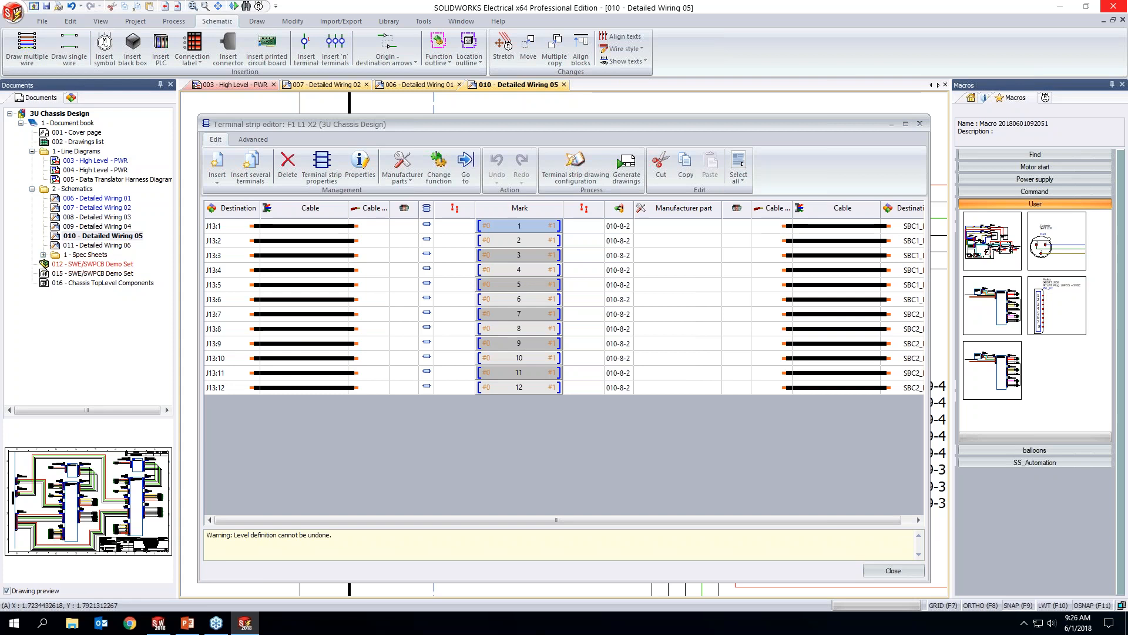
left_click(222, 177)
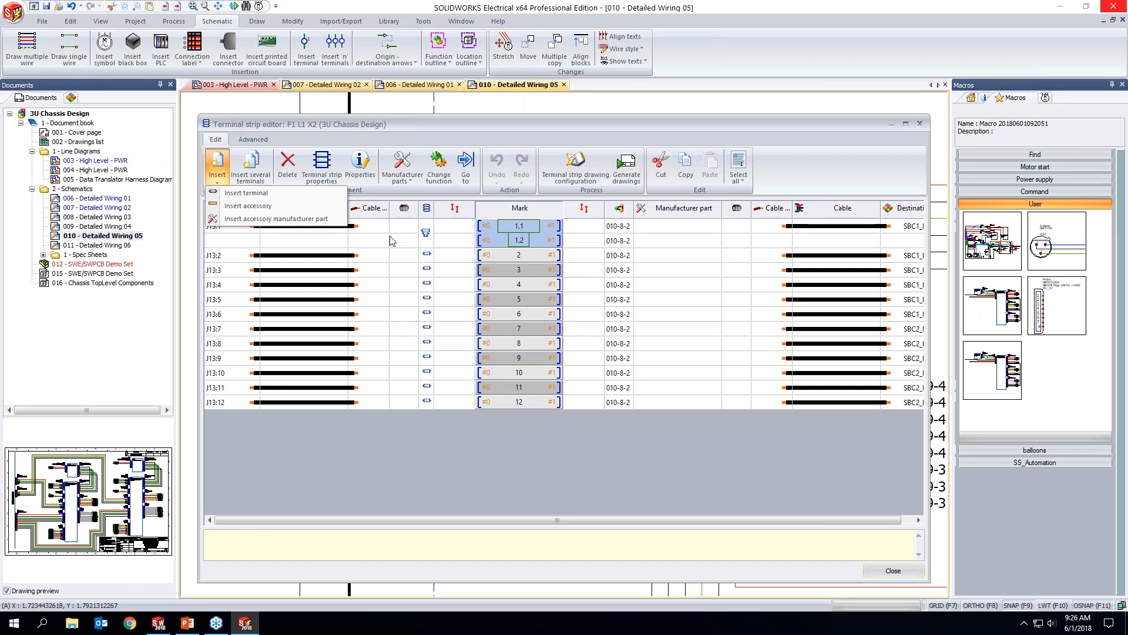
left_click(919, 123)
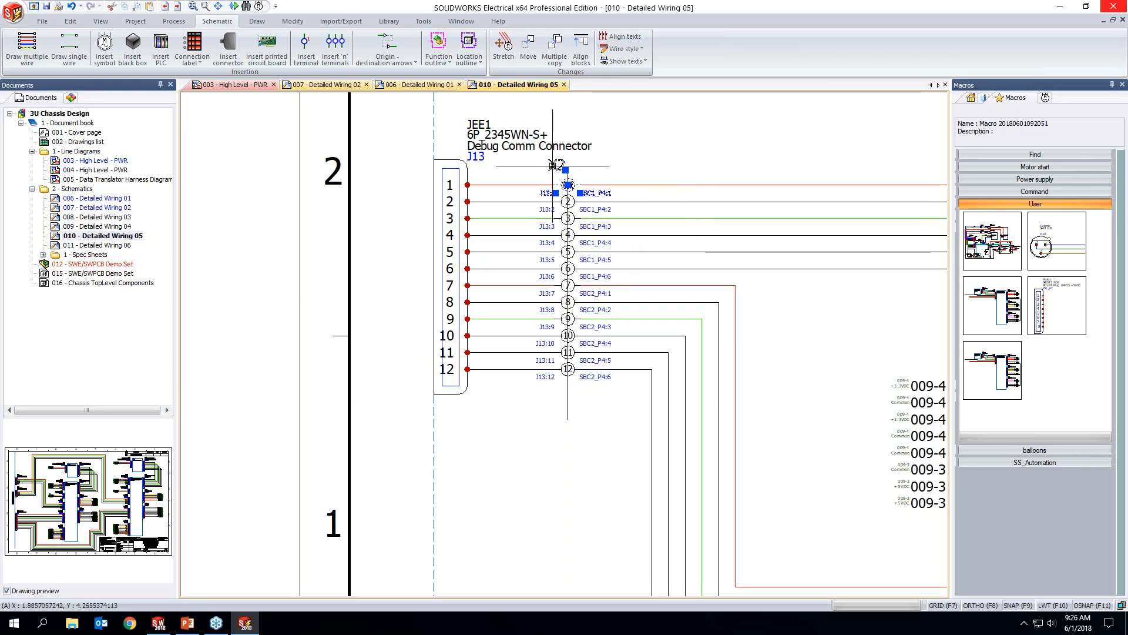
Step: Generate the terminal strip drawing for X2 in 1 - Document book and close the generation report
right_click(552, 165)
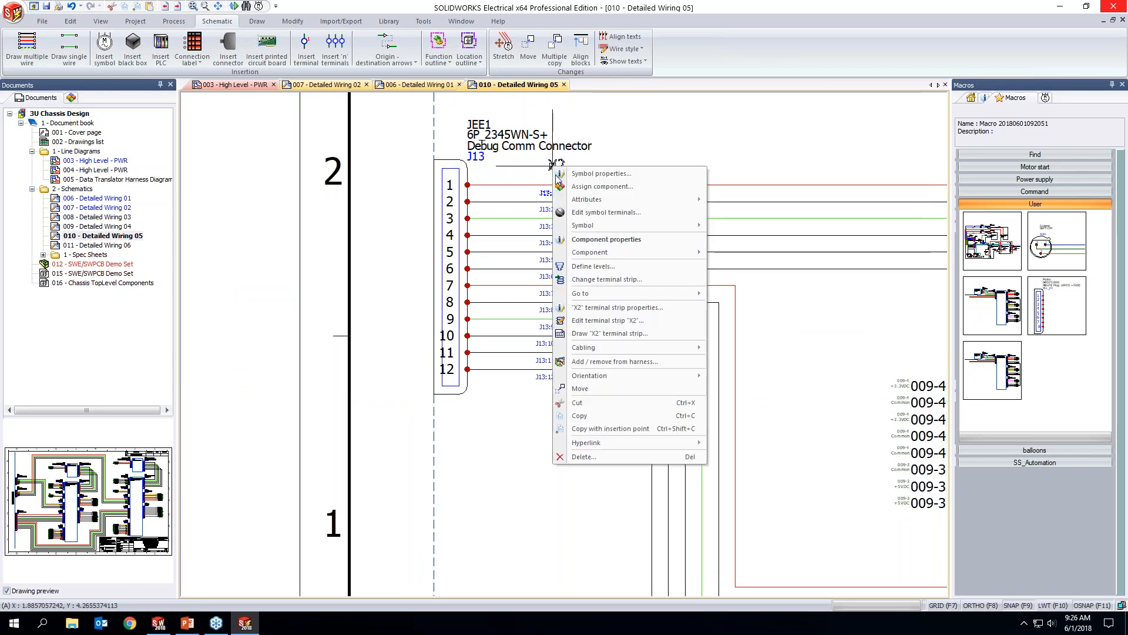
left_click(608, 333)
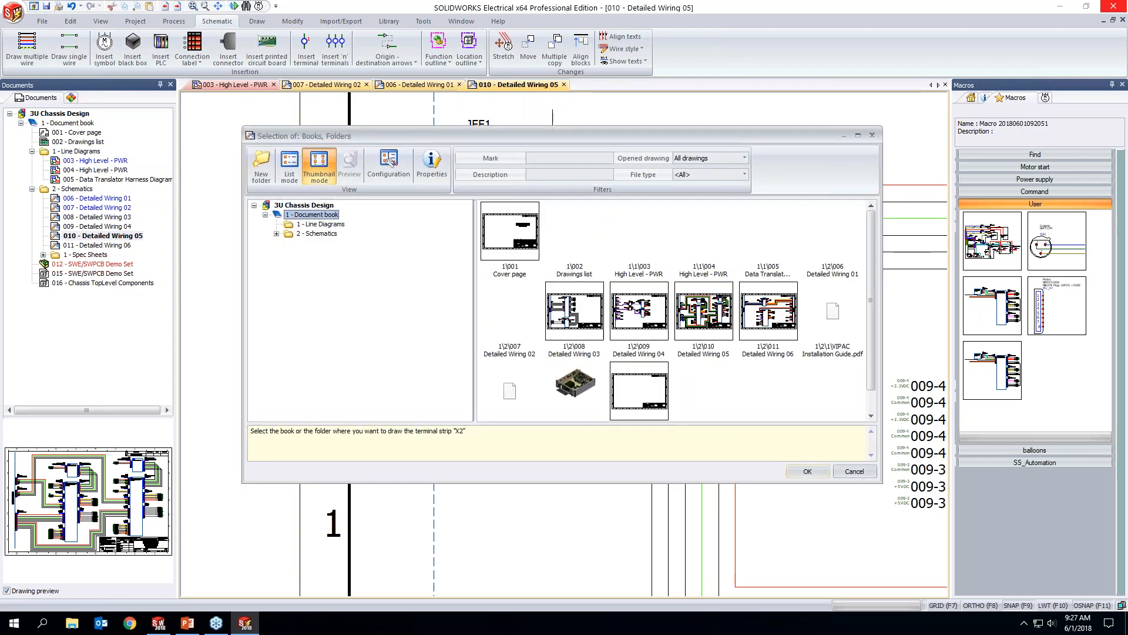
left_click(808, 472)
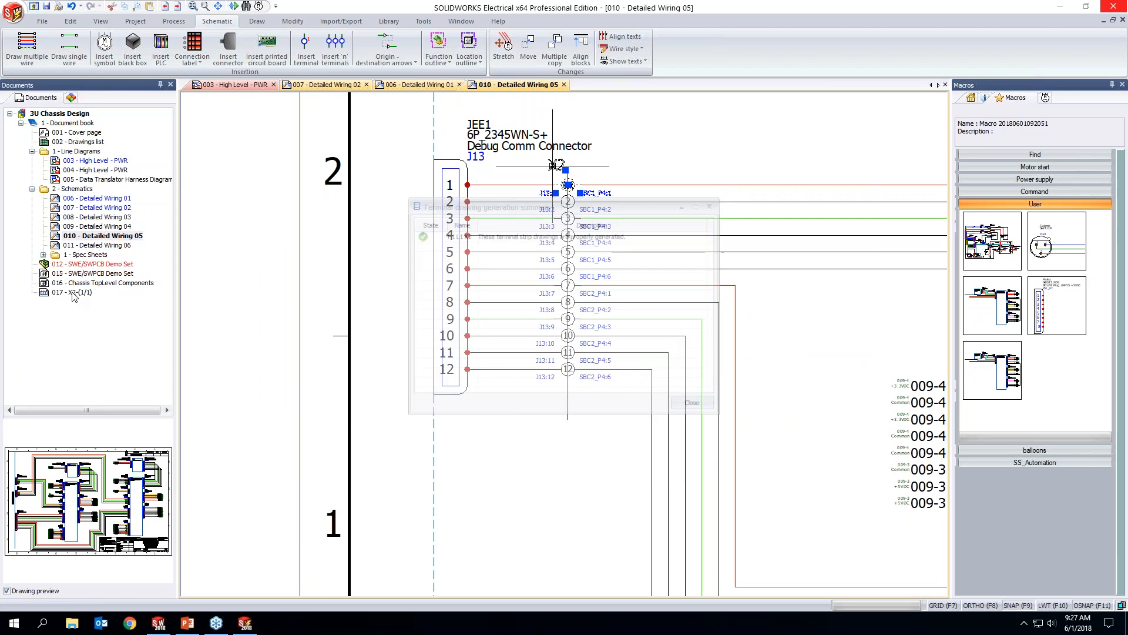
left_click(693, 403)
Step: Open drawing 017 - X2-(1/1) and examine the two-level terminal at the head of the strip
double_click(76, 293)
middle_click_drag(396, 238, 569, 431)
mouse_move(529, 241)
middle_mouse_down()
mouse_move(547, 323)
mouse_move(582, 356)
middle_mouse_up()
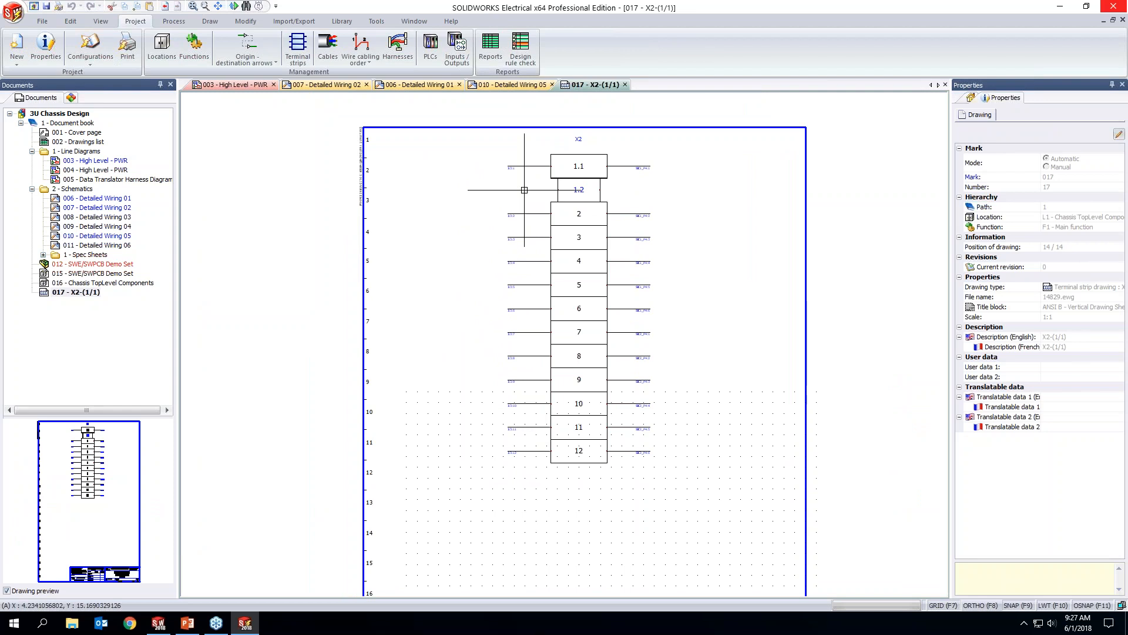
middle_click_drag(524, 190, 533, 176)
Step: View the terminal strip linked to drawing 017 in the terminal strip editor and close it
right_click(80, 291)
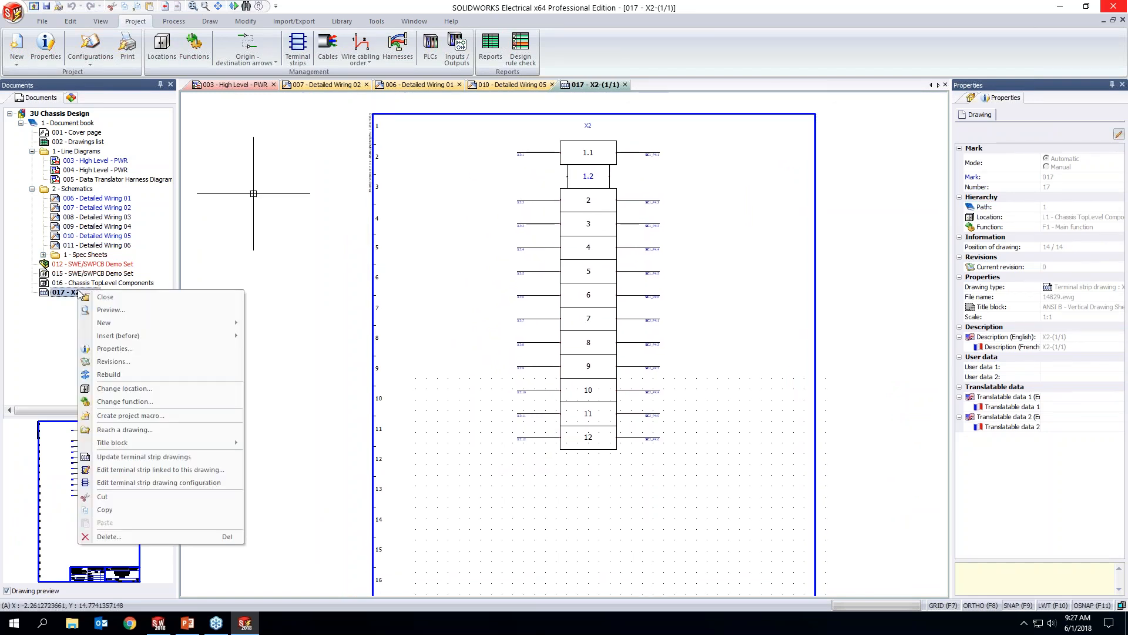
left_click(163, 471)
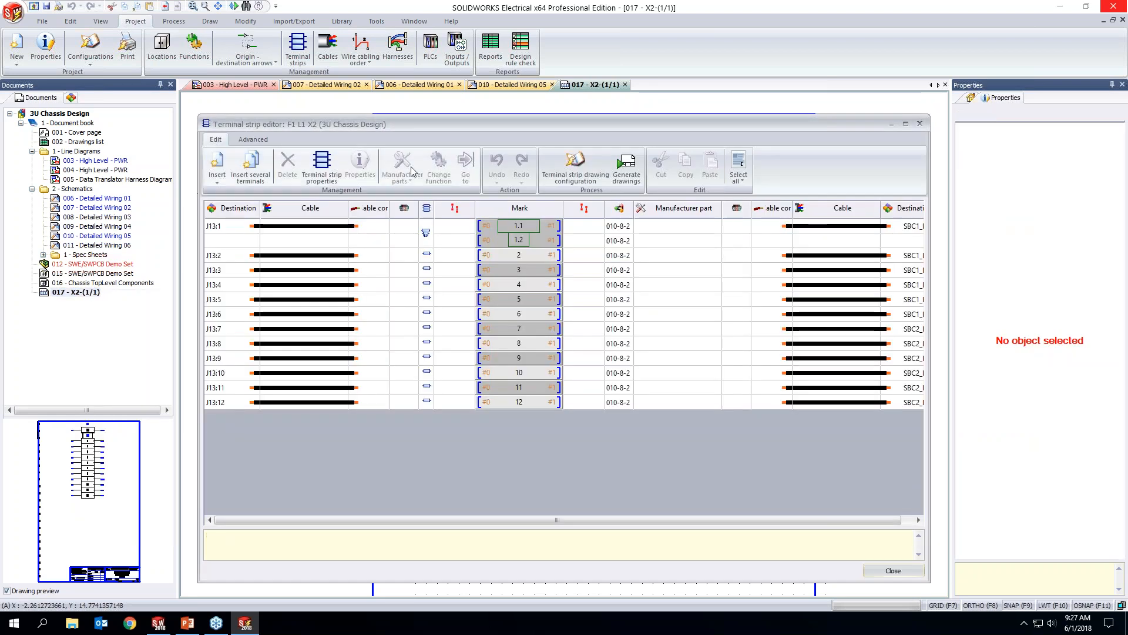
left_click(920, 124)
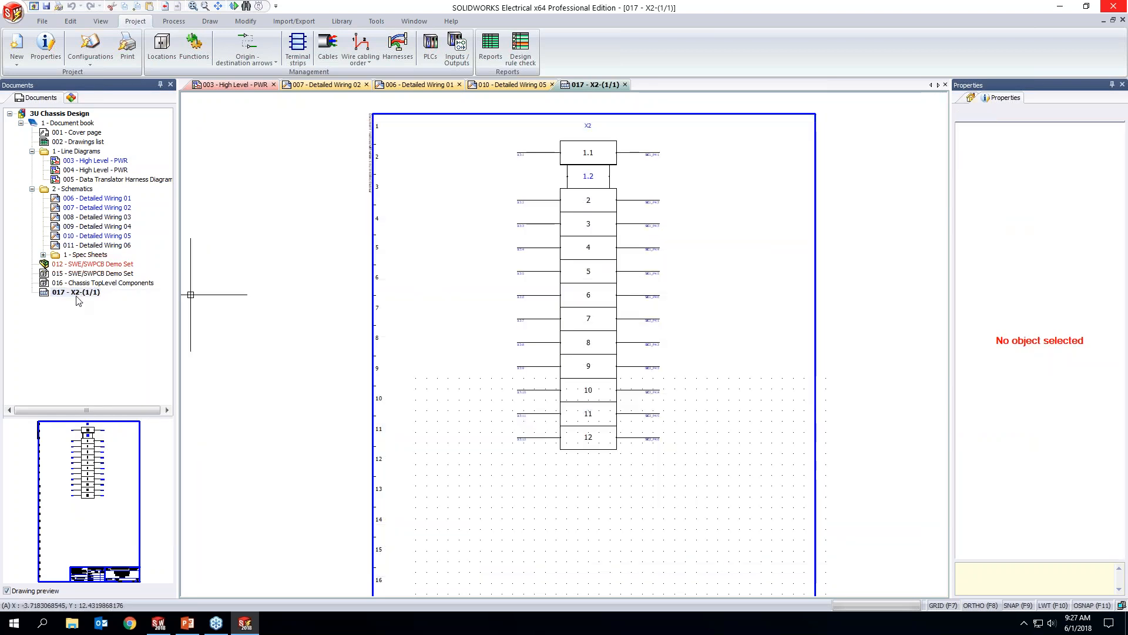
Step: Open drawing 017's terminal strip drawing configuration and review its symbol, wire and cable core, bridge, cable and destination settings
right_click(76, 293)
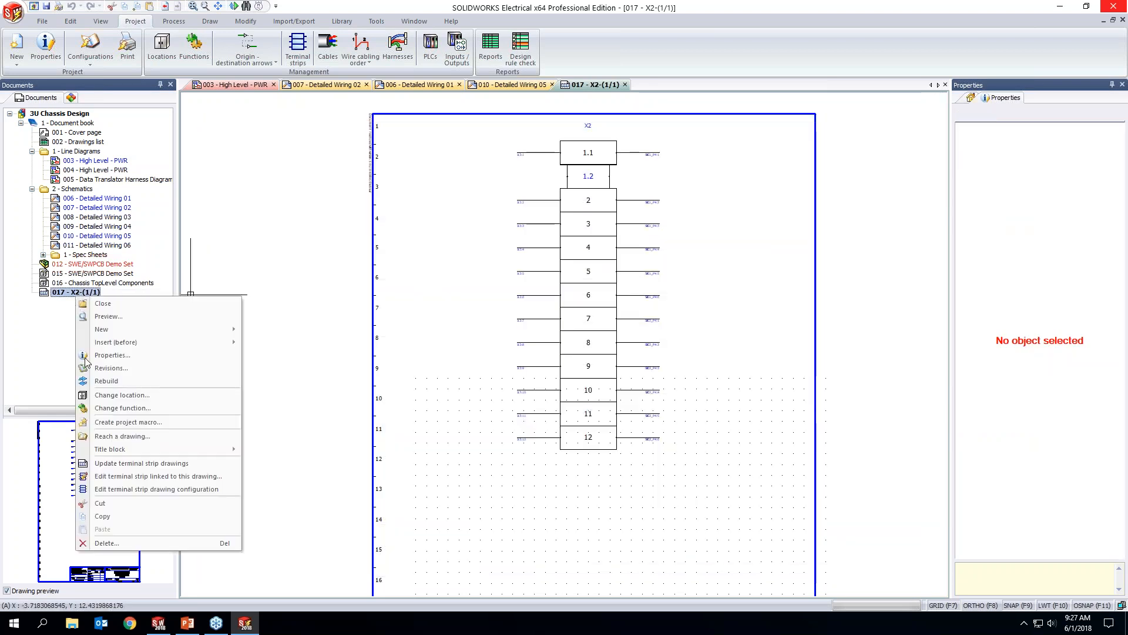
left_click(141, 490)
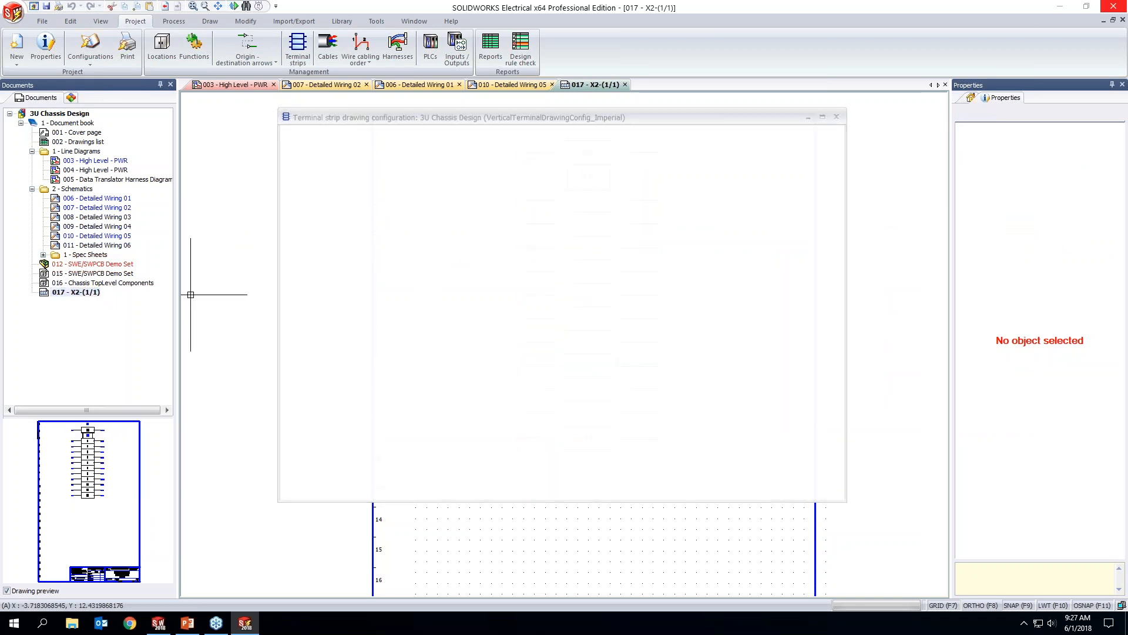
left_click(397, 237)
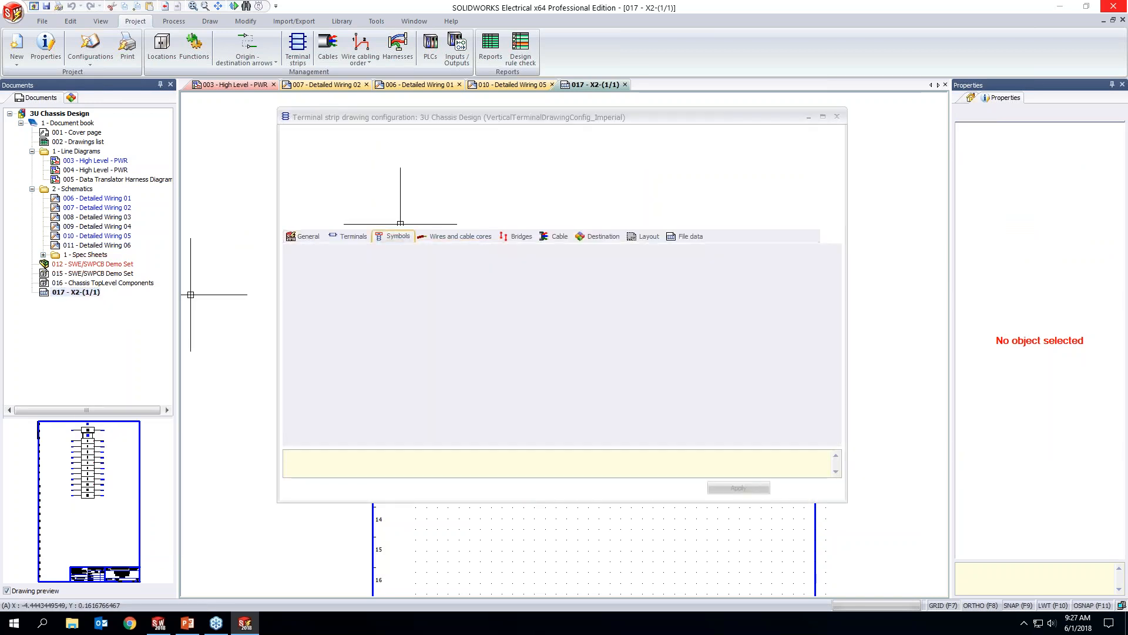
left_click(437, 237)
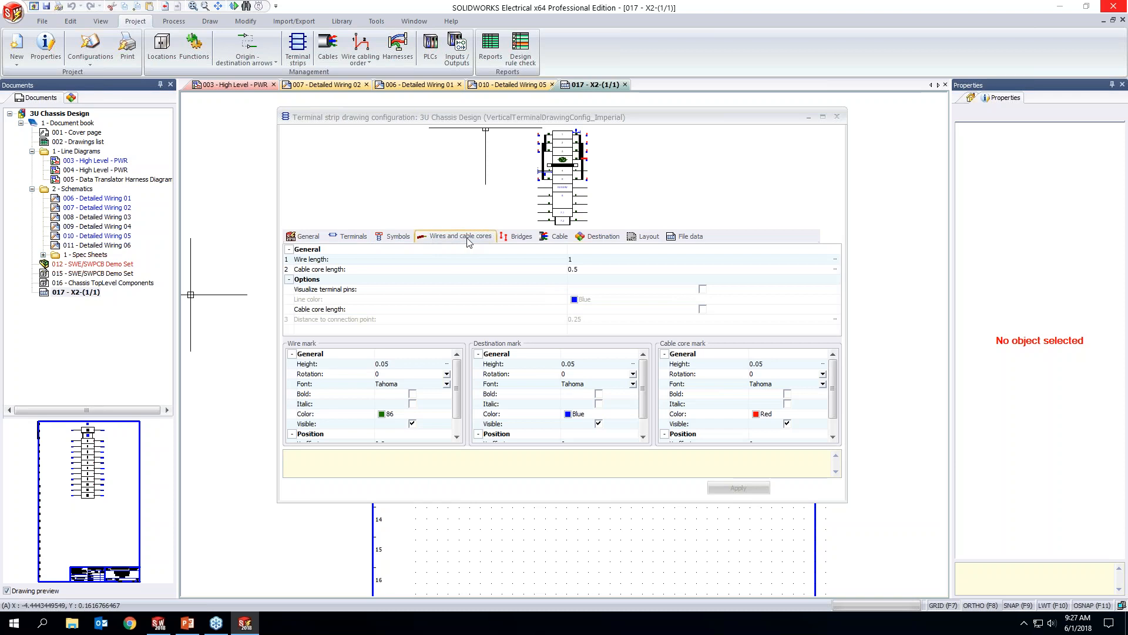
left_click(517, 237)
left_click(556, 236)
scroll(558, 160, "up", 5)
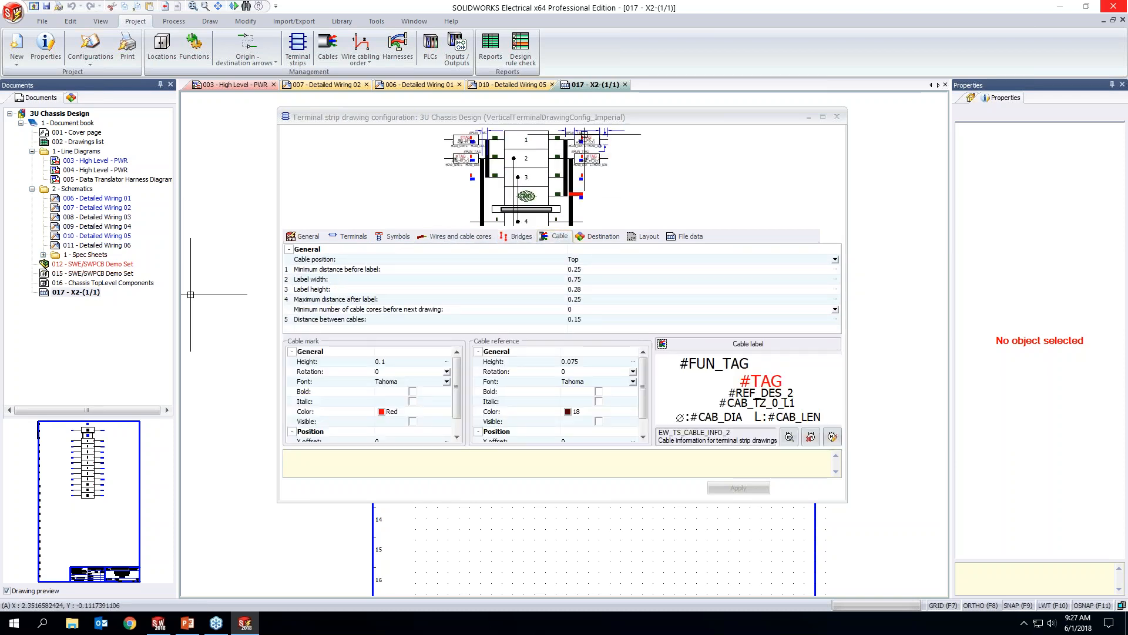
left_click(600, 237)
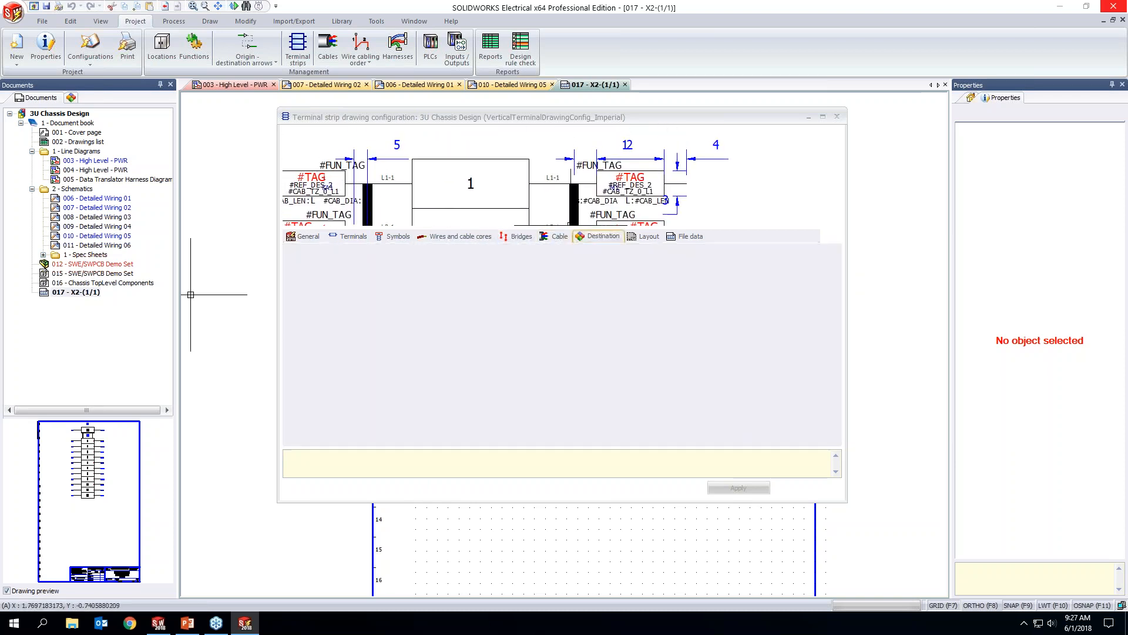
Step: Maximize the terminal strip drawing configuration, enlarge its preview to examine the destination layout, and close the configuration
left_click_drag(565, 114, 571, 33)
left_click_drag(576, 419, 573, 585)
left_click_drag(599, 190, 613, 330)
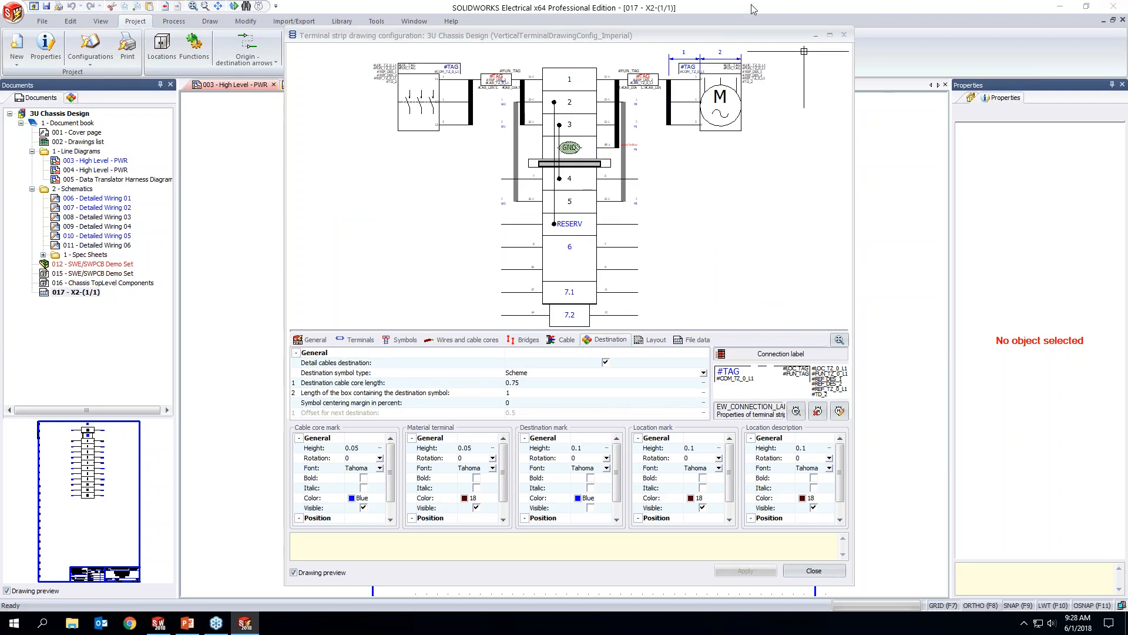
double_click(752, 36)
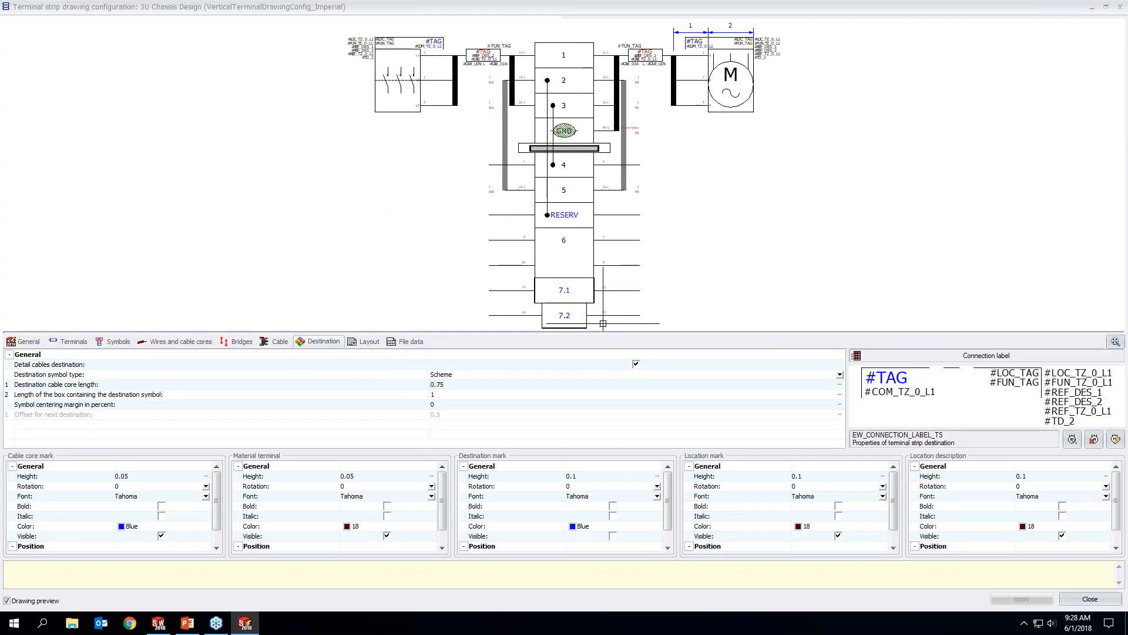
left_click_drag(603, 332, 593, 418)
scroll(569, 59, "up", 5)
middle_click_drag(570, 59, 564, 125)
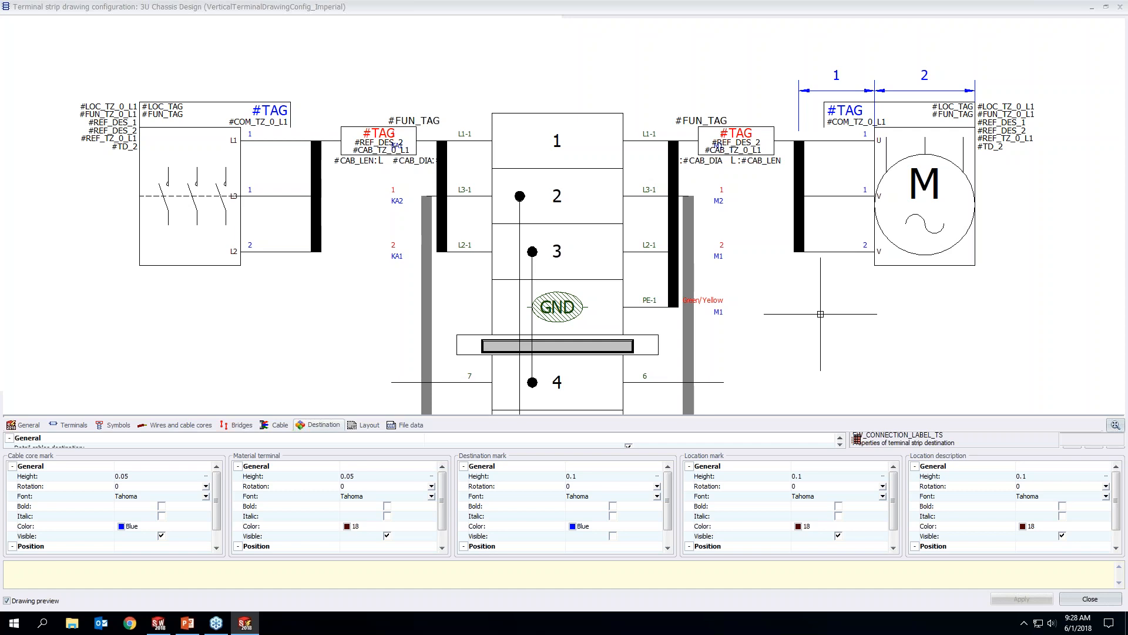
left_click(1120, 7)
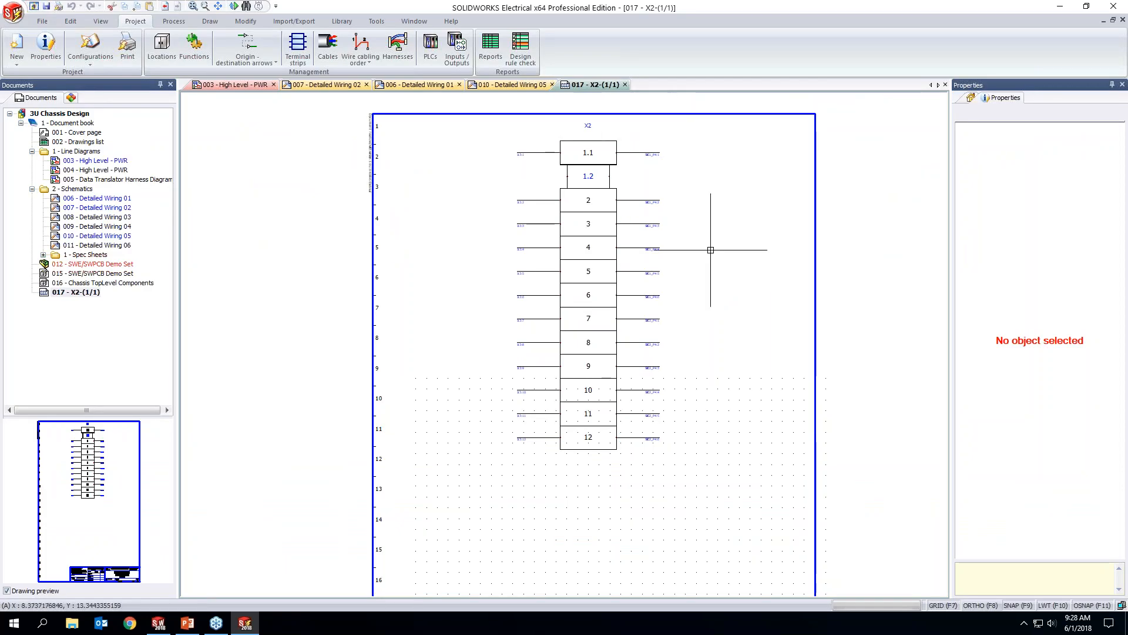
Step: Switch to PowerPoint and start the presentation's slide show
key("alt+Tab")
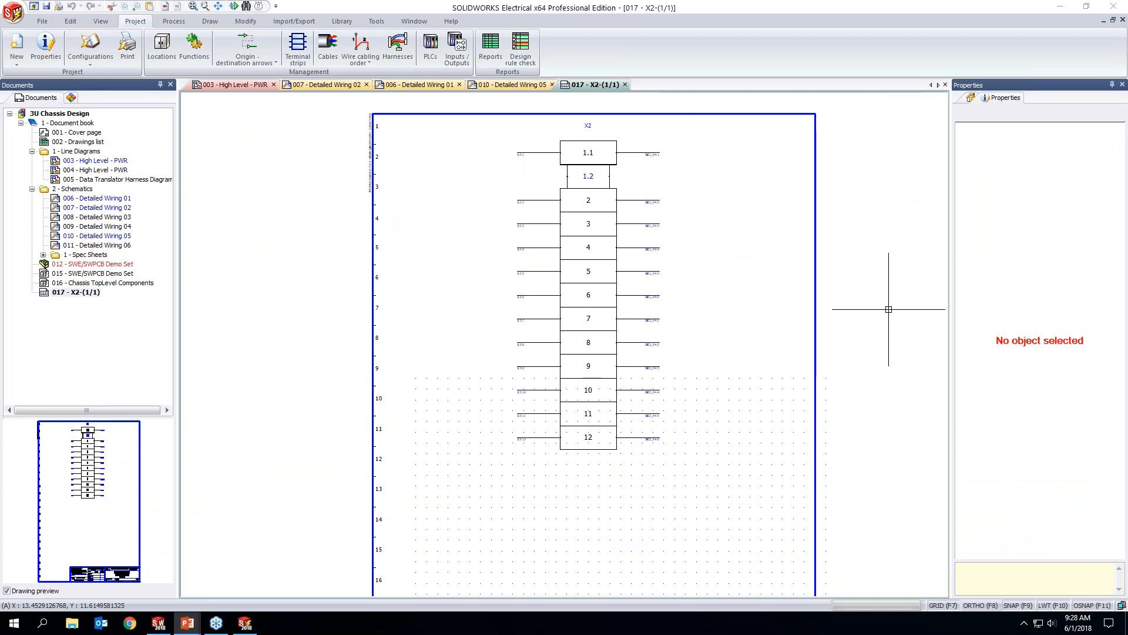
key("F5")
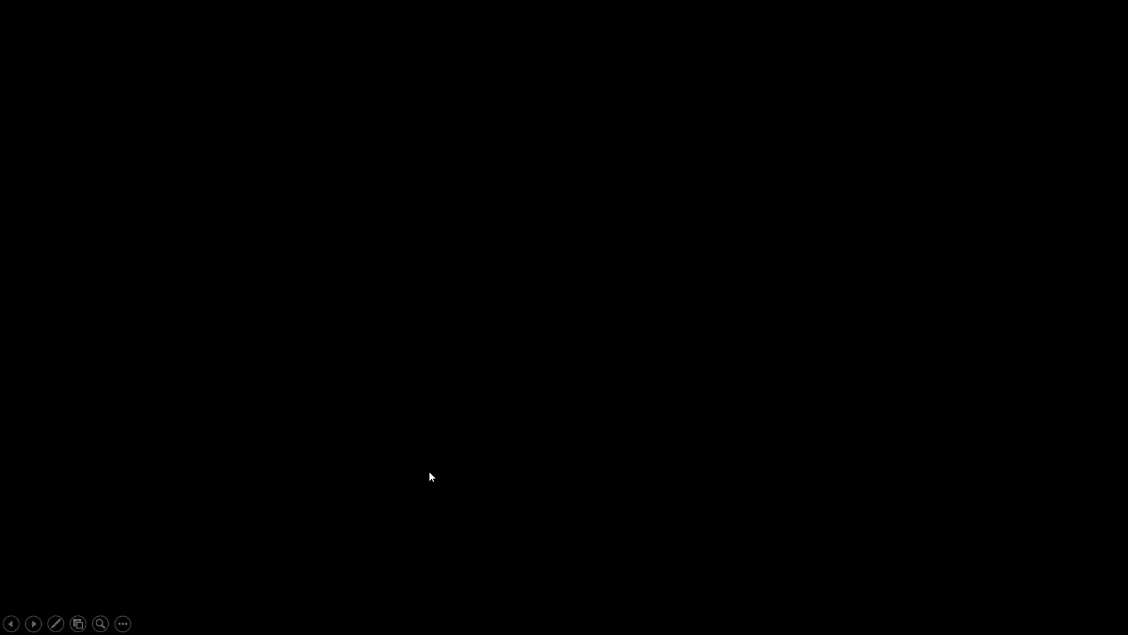
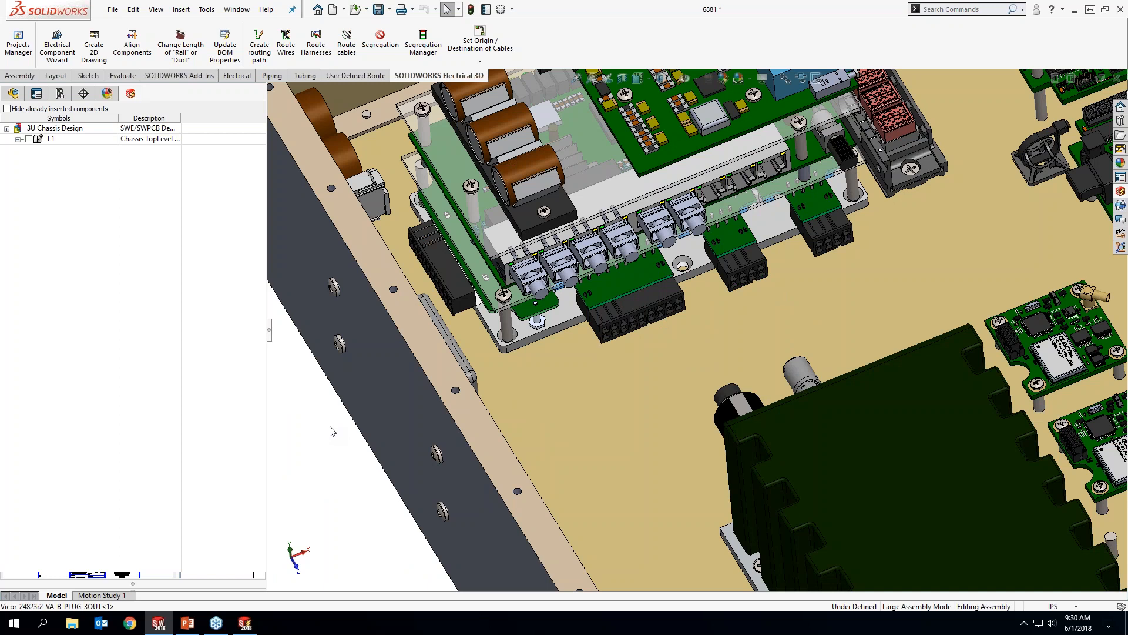
Step: Expand location L1 in the electrical component tree and browse to the connectors of power supply PS1
left_click(11, 95)
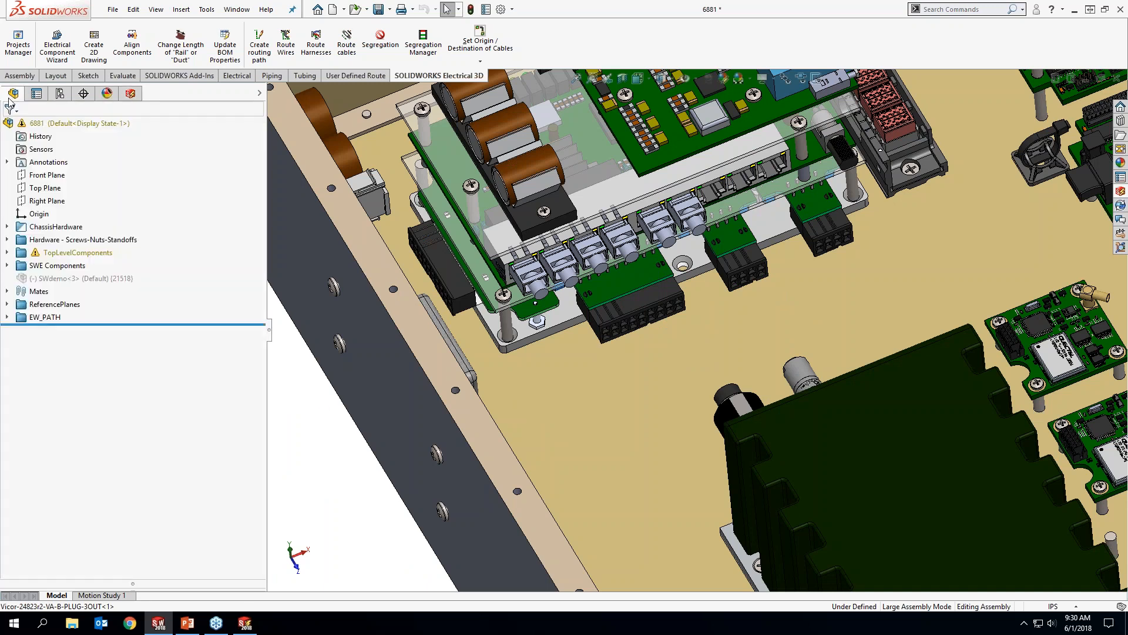
left_click(131, 94)
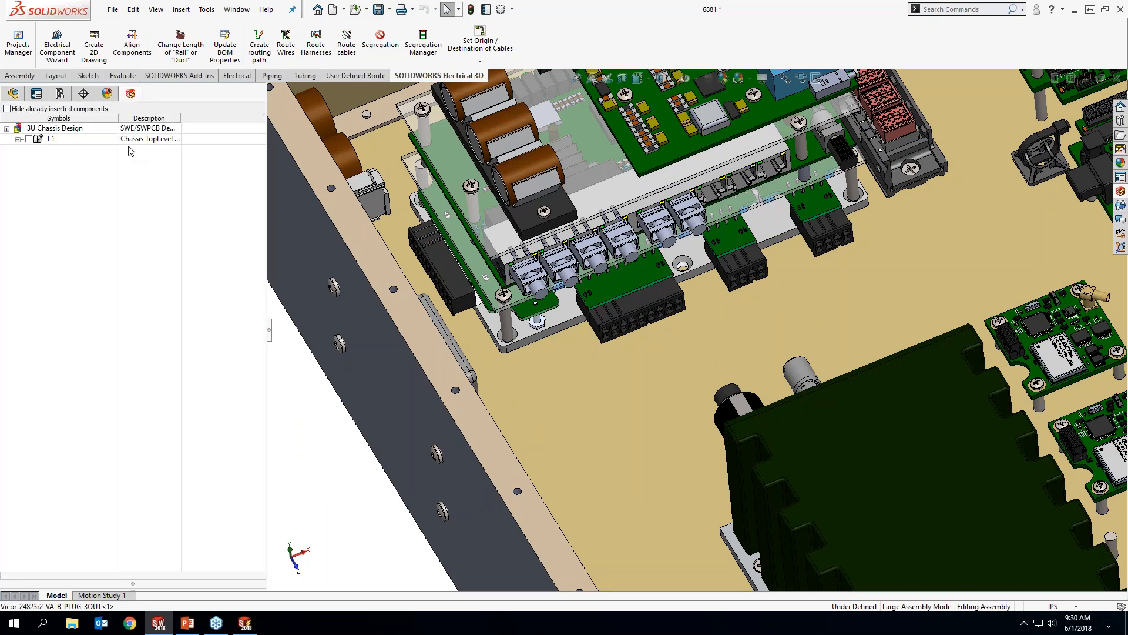
left_click(18, 140)
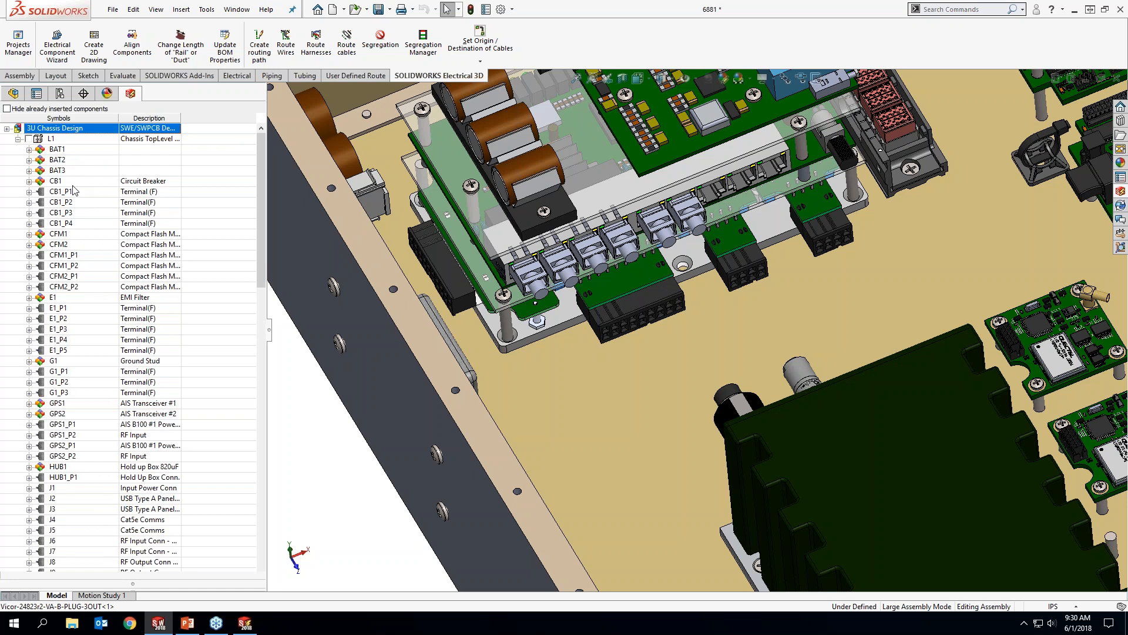
scroll(84, 238, "down", 5)
scroll(84, 243, "down", 6)
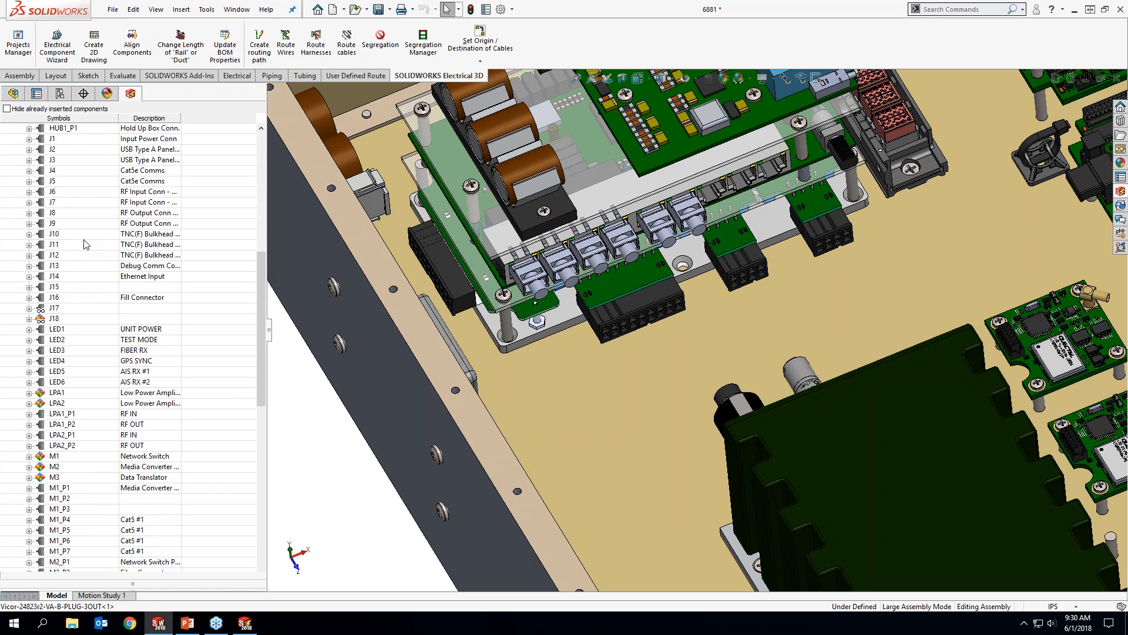
scroll(84, 244, "down", 4)
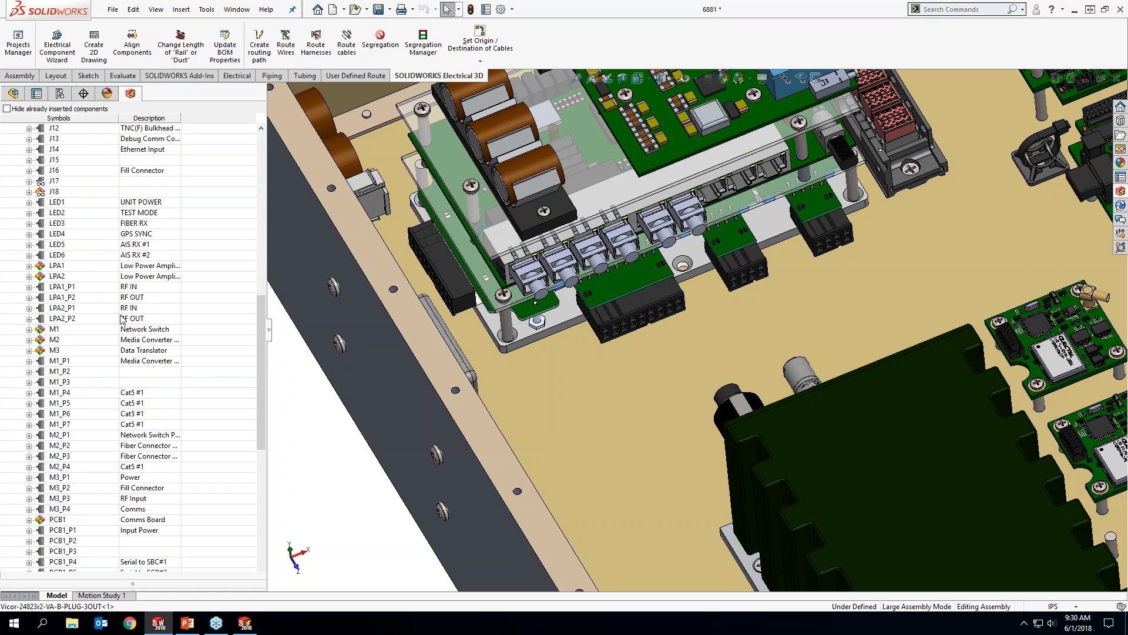
left_click_drag(257, 321, 255, 434)
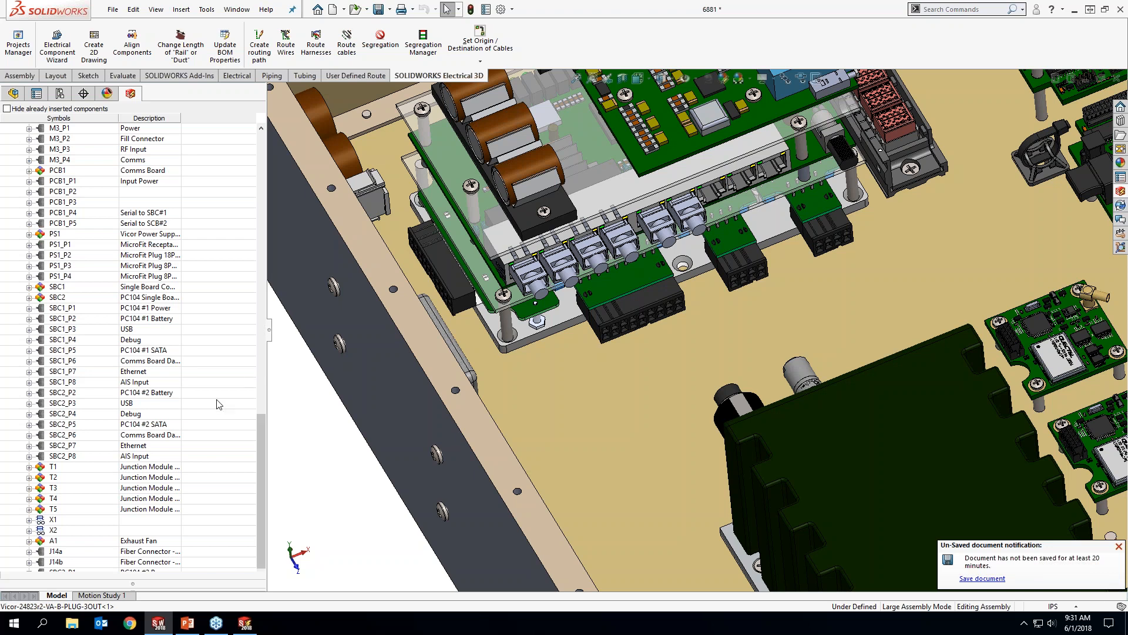
left_click(29, 255)
right_click(94, 266)
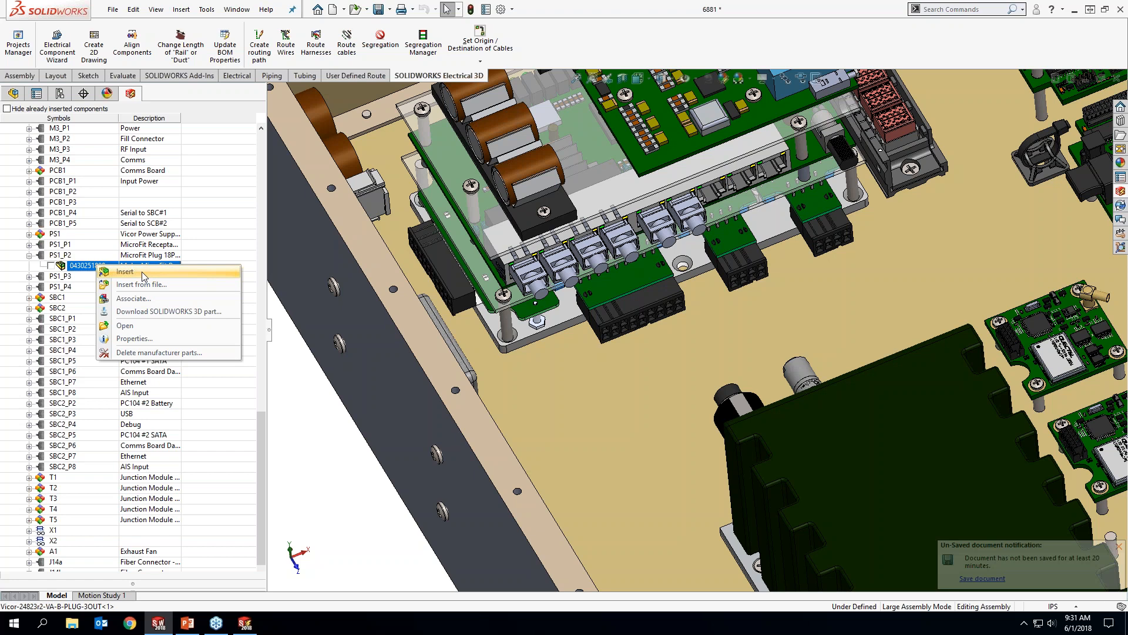
left_click(149, 299)
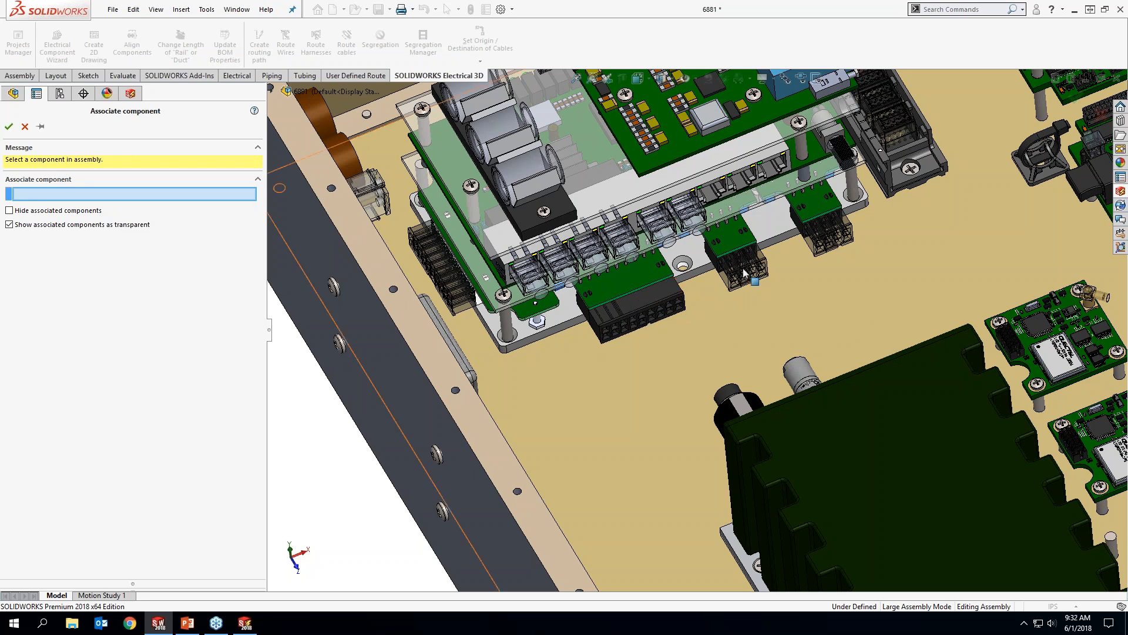
left_click(628, 305)
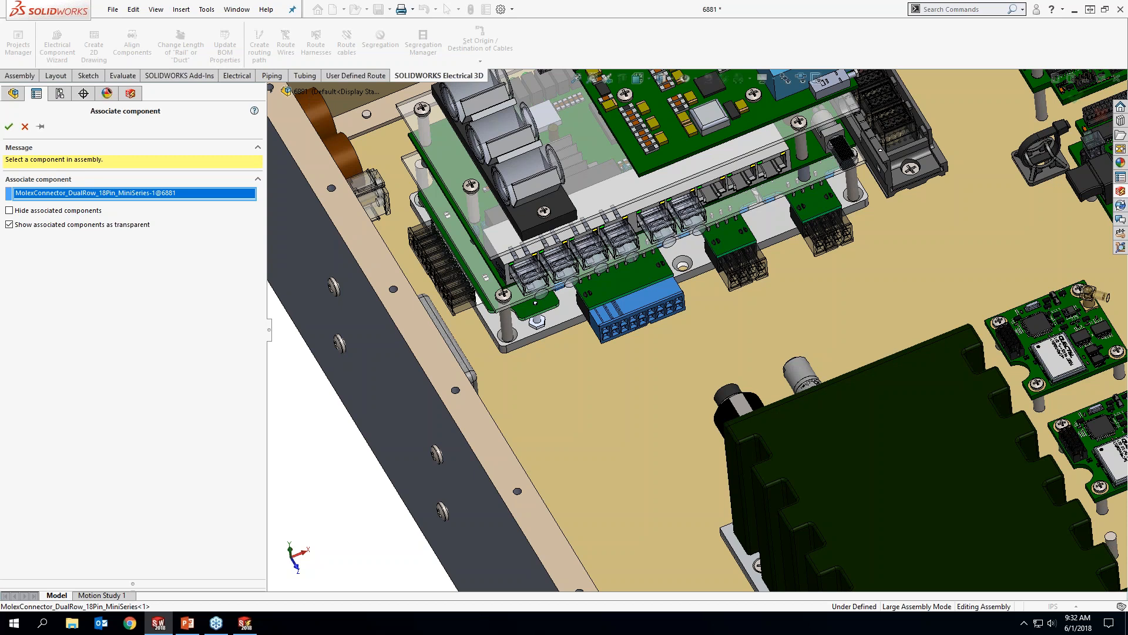
key("Return")
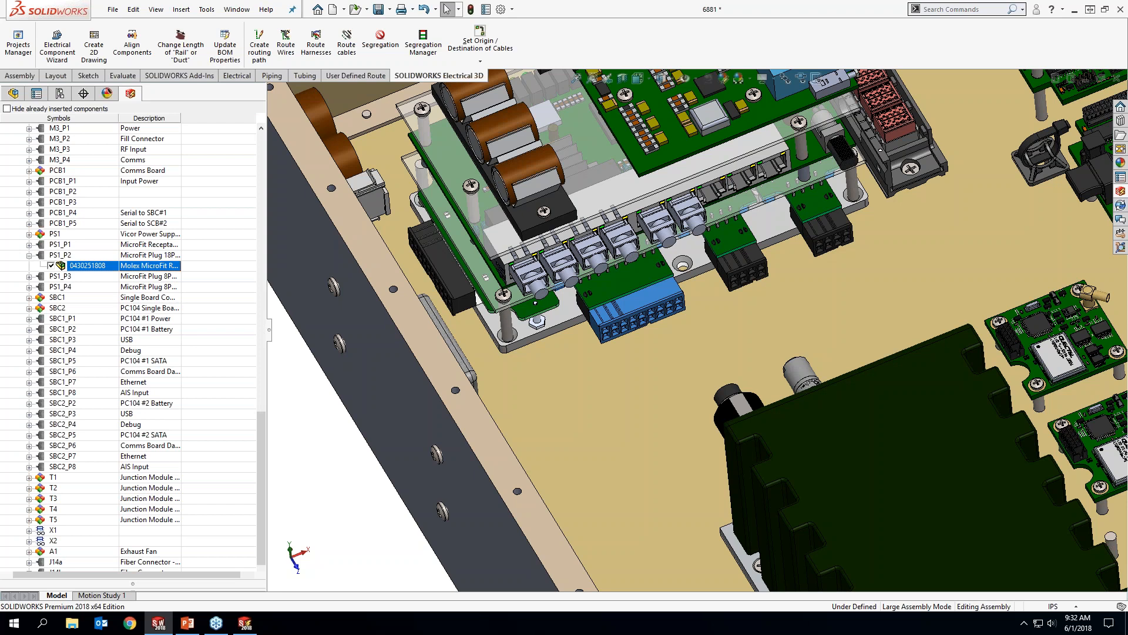
left_click(340, 429)
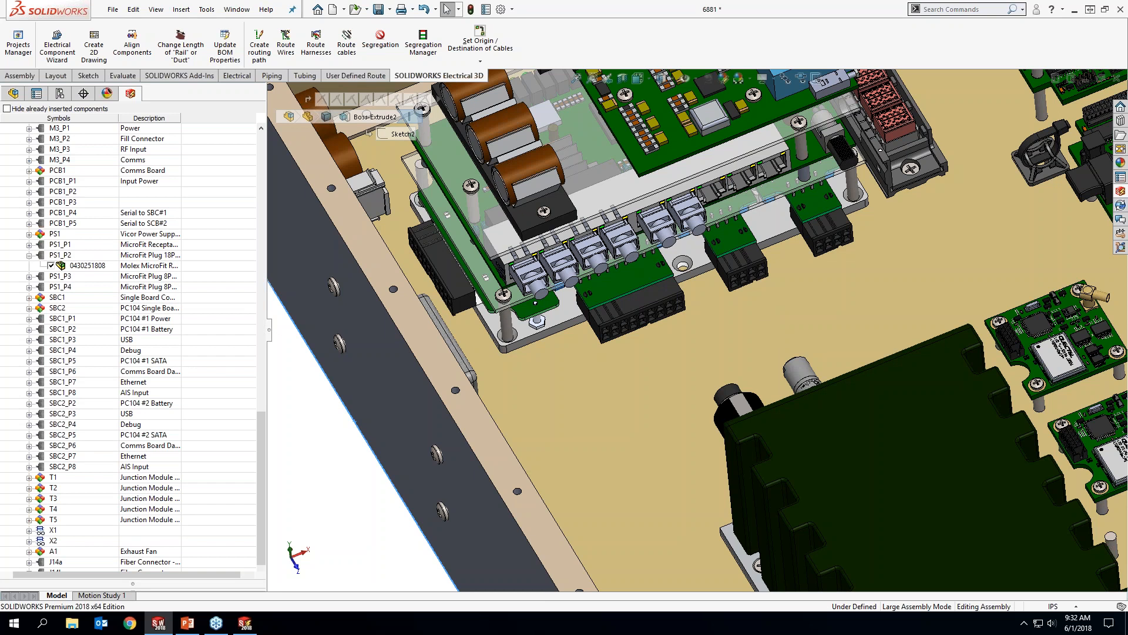
key("Escape")
scroll(788, 308, "up", 1)
middle_click_drag(868, 426, 788, 369)
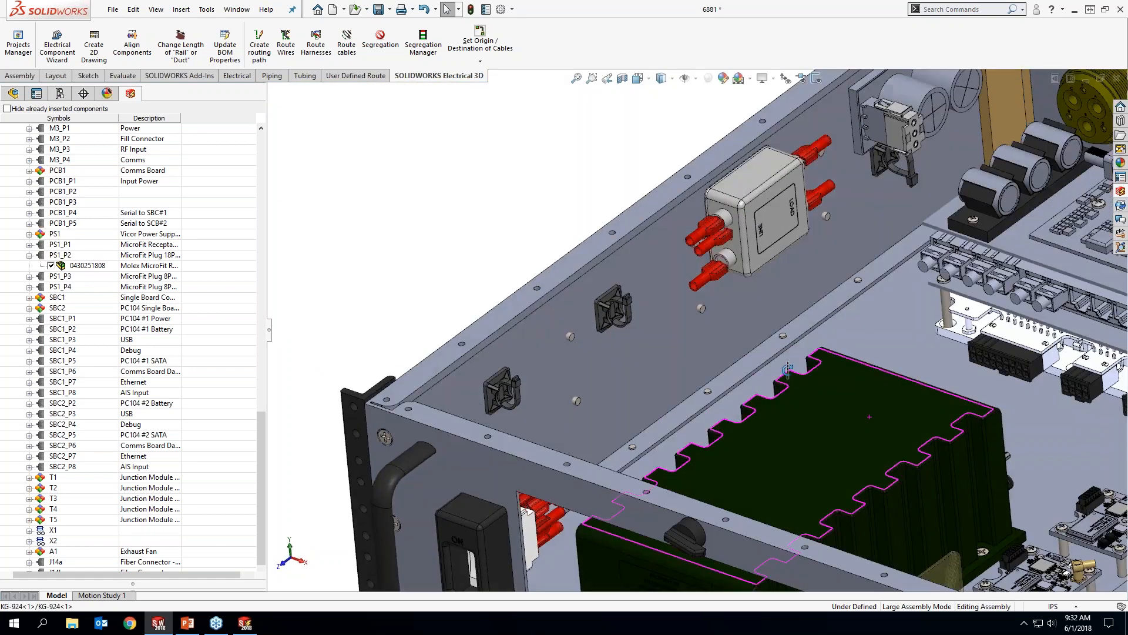
scroll(788, 369, "up", 3)
scroll(902, 351, "down", 5)
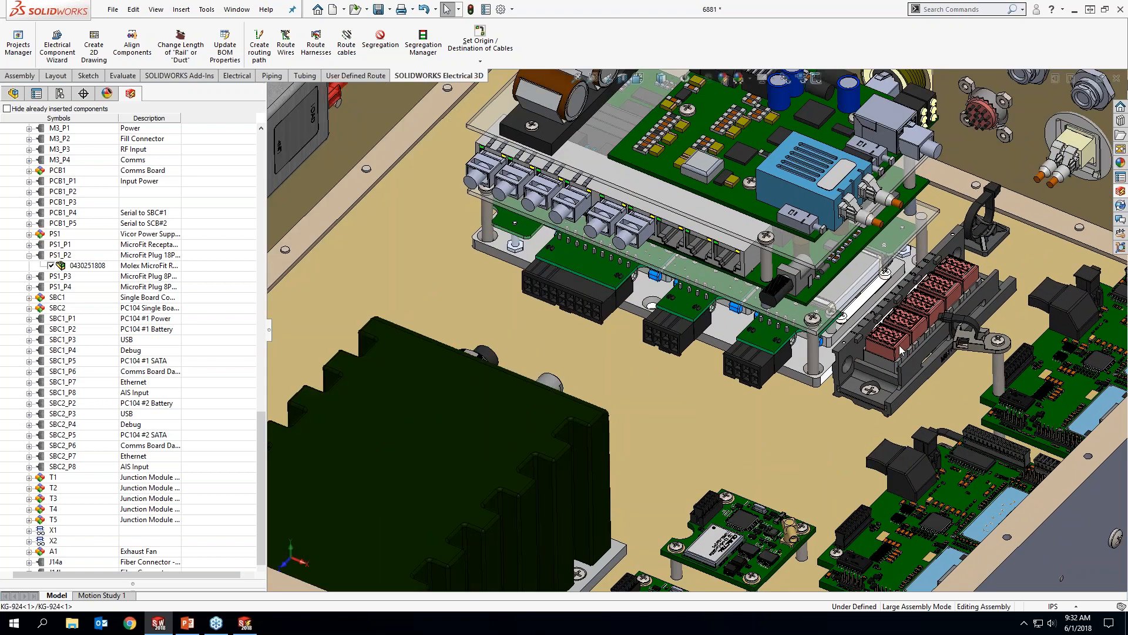
scroll(902, 351, "down", 5)
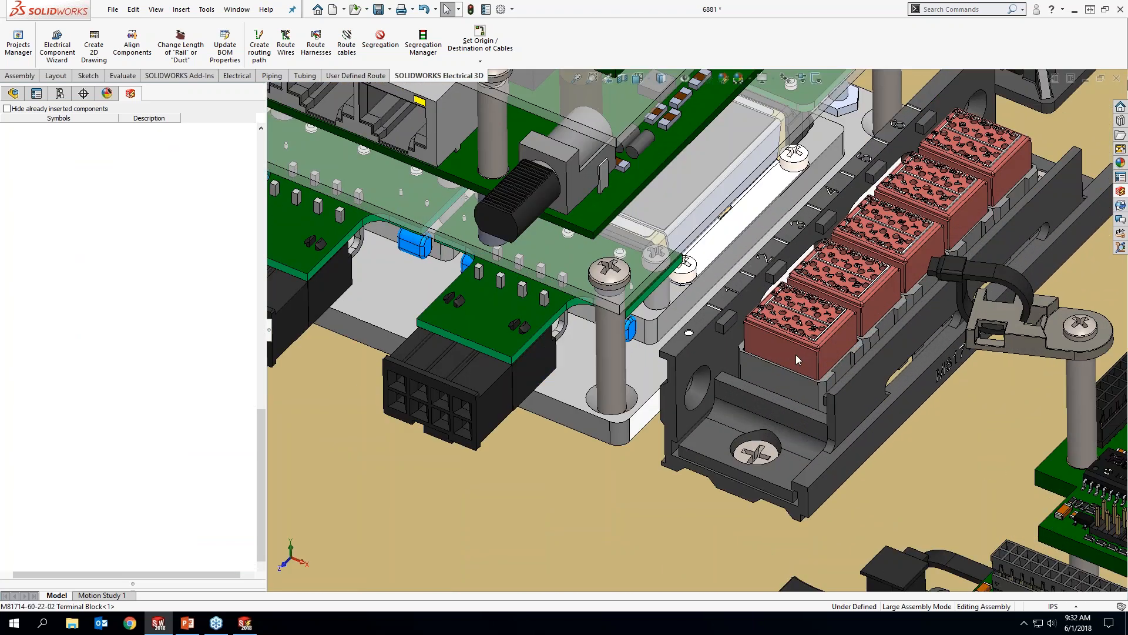
right_click(796, 354)
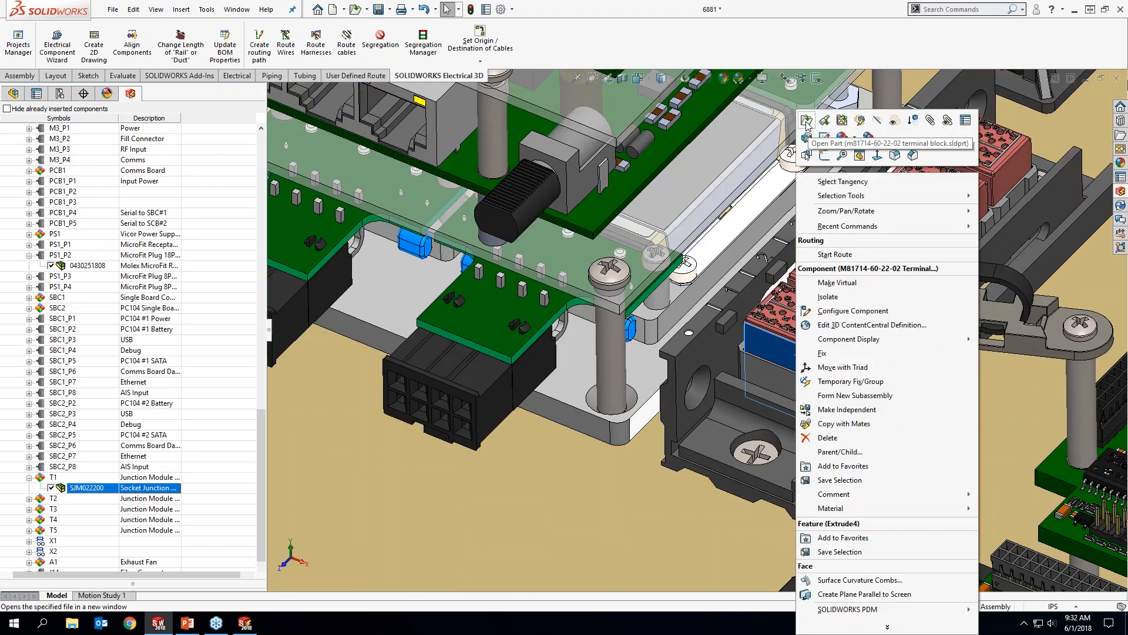
left_click(807, 122)
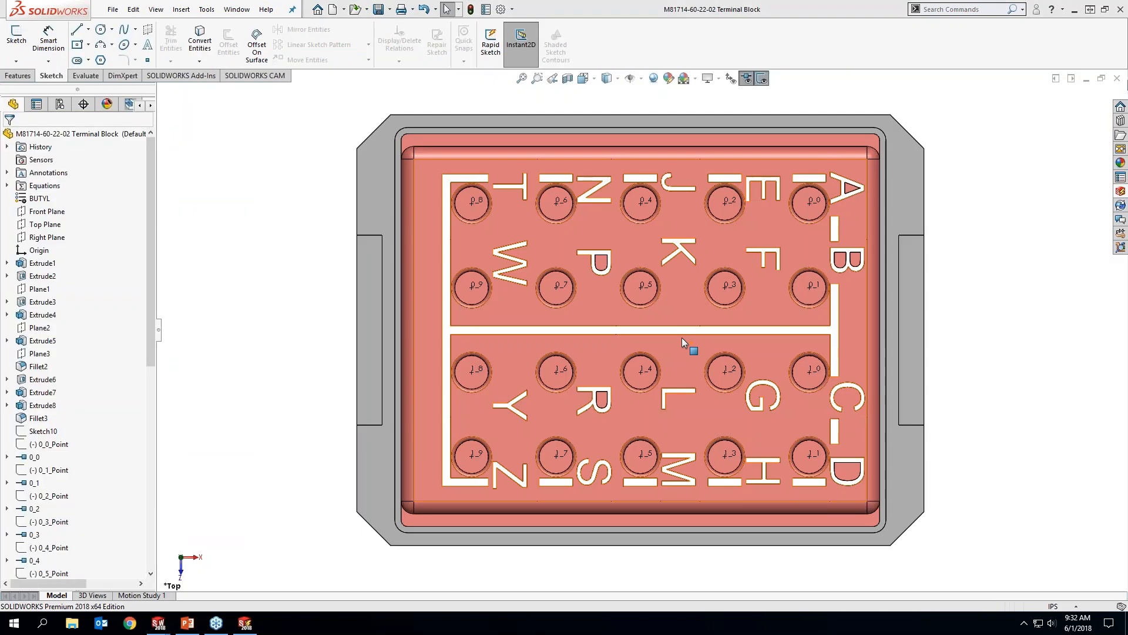
Step: Examine the connection points and their directions on the terminal block from several angles, and close the part
middle_click_drag(693, 490, 640, 410)
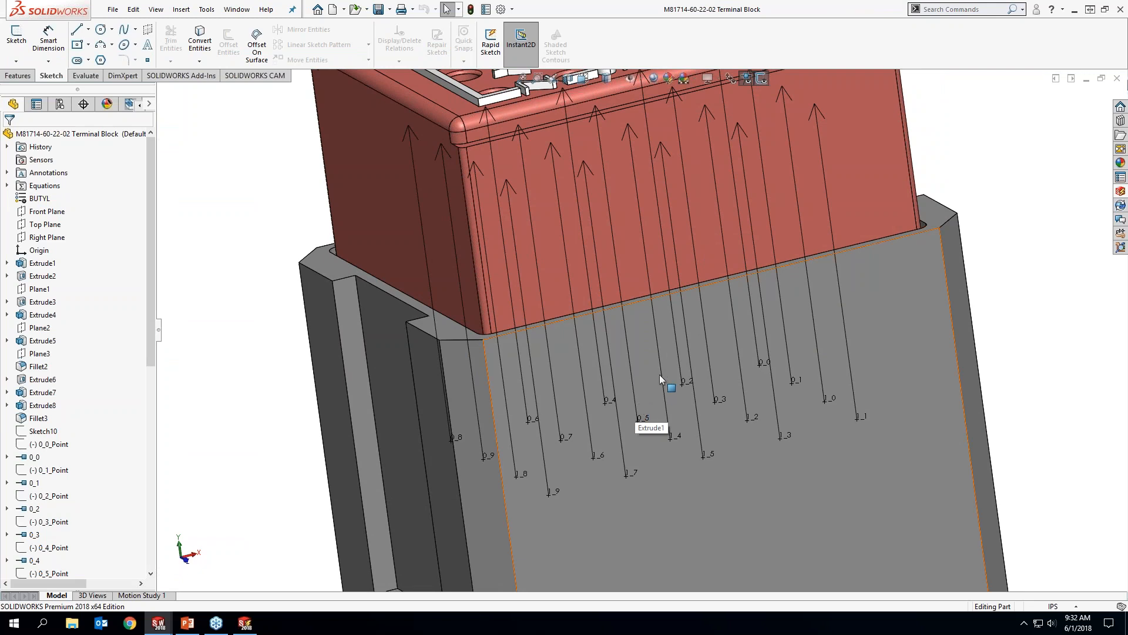
scroll(654, 371, "up", 3)
middle_click_drag(657, 349, 726, 411)
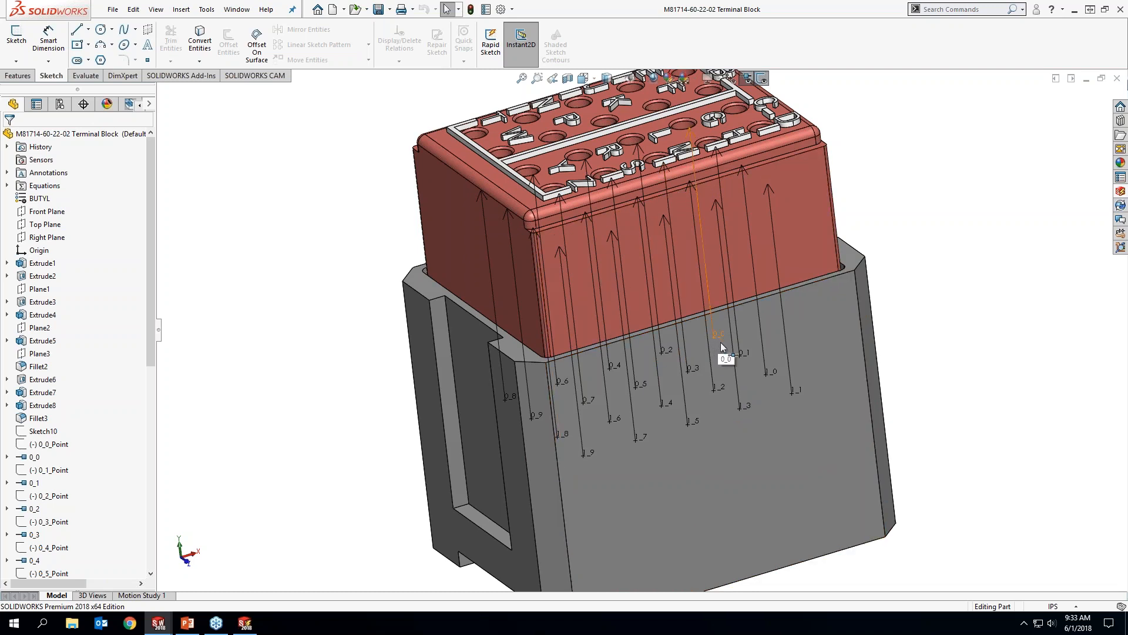
scroll(722, 341, "down", 4)
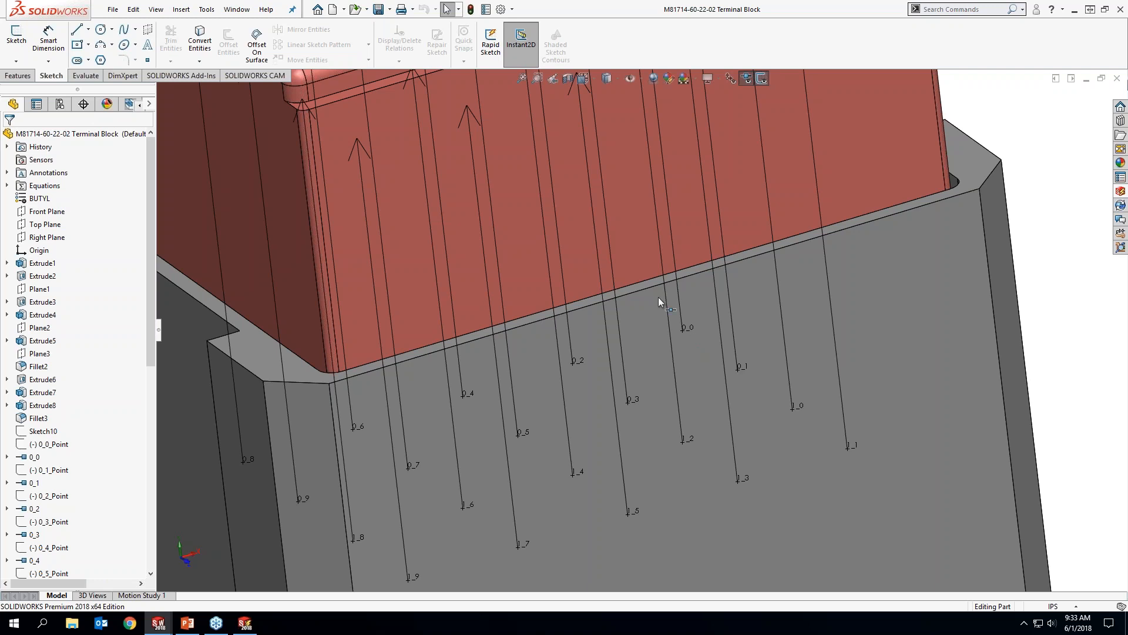
scroll(565, 143, "up", 5)
scroll(578, 239, "up", 3)
scroll(625, 188, "down", 2)
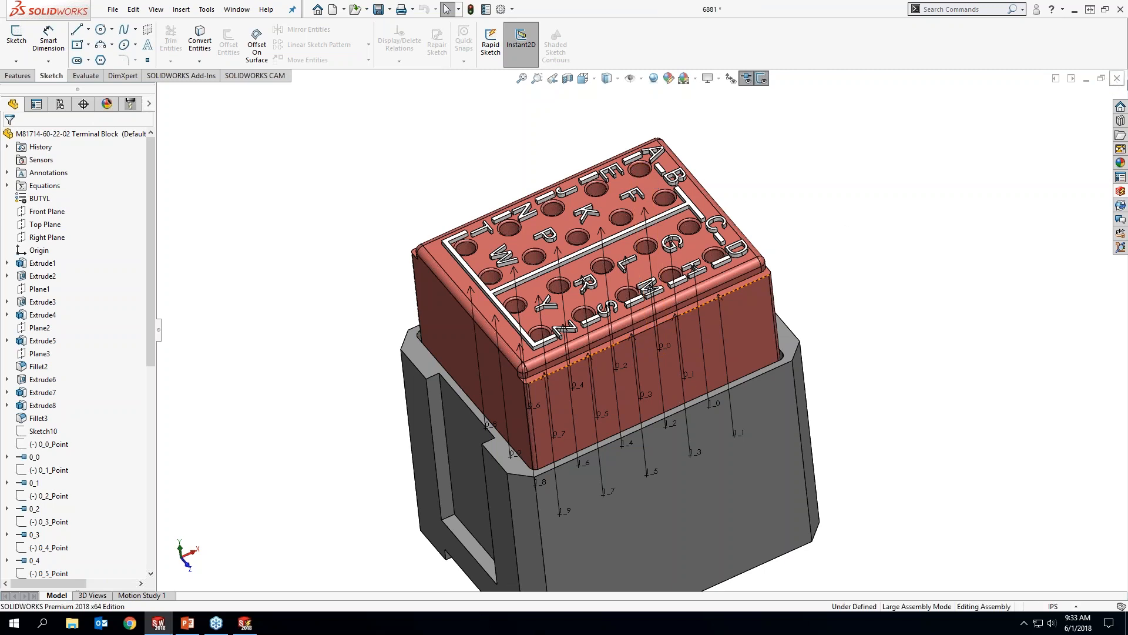
Step: Route the wires of all components as a 3DSketch route, using splines with added tangency
scroll(710, 266, "down", 3)
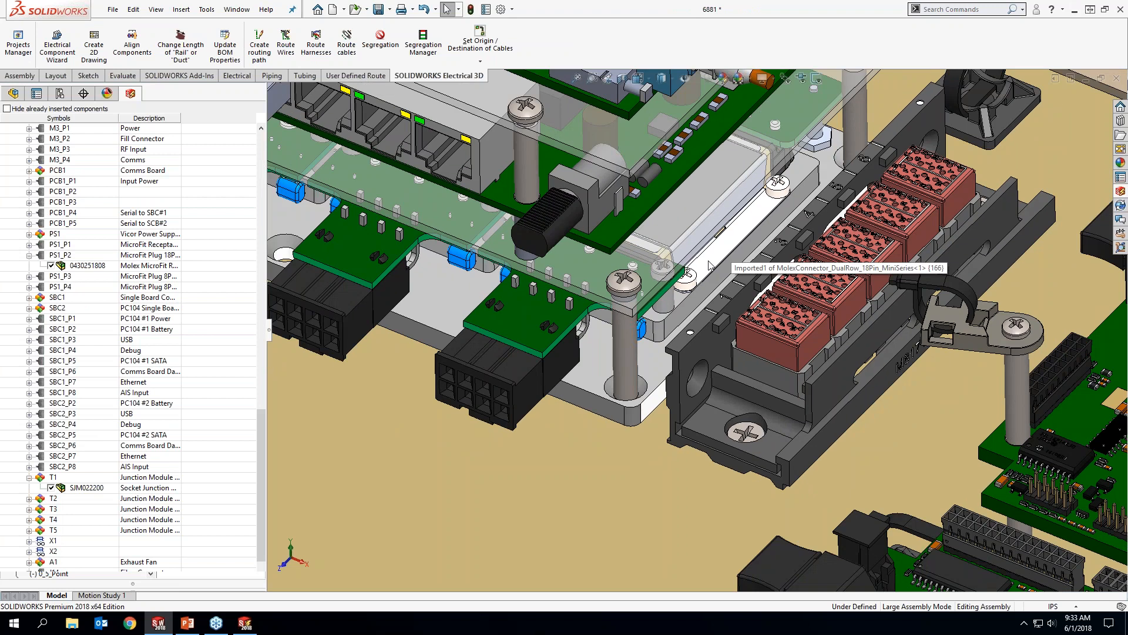
scroll(682, 393, "up", 6)
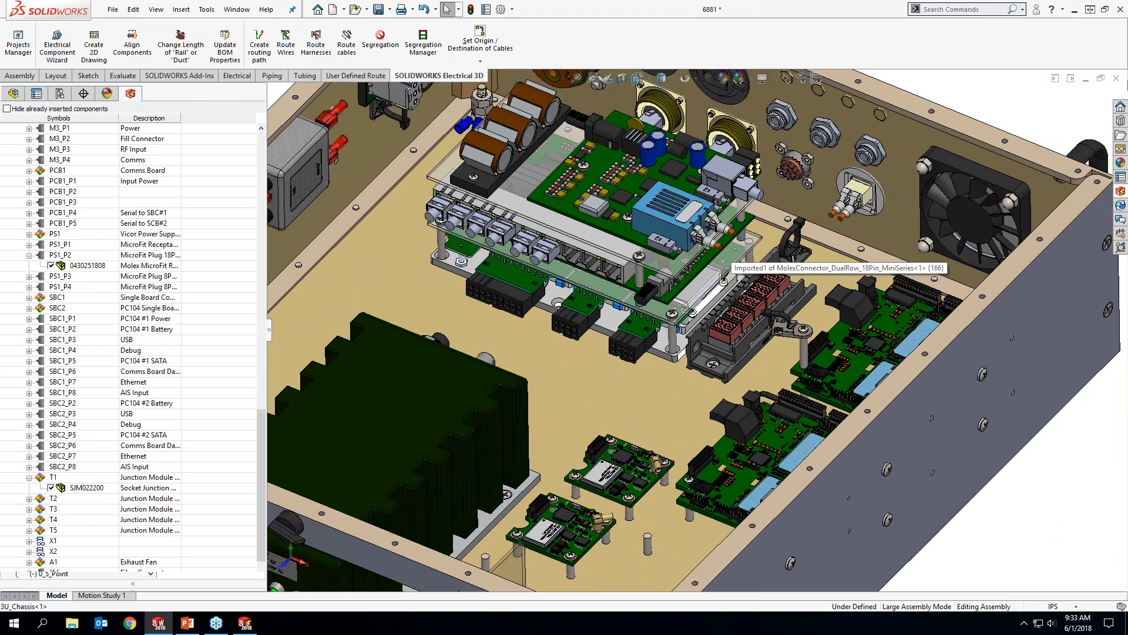
scroll(683, 422, "down", 3)
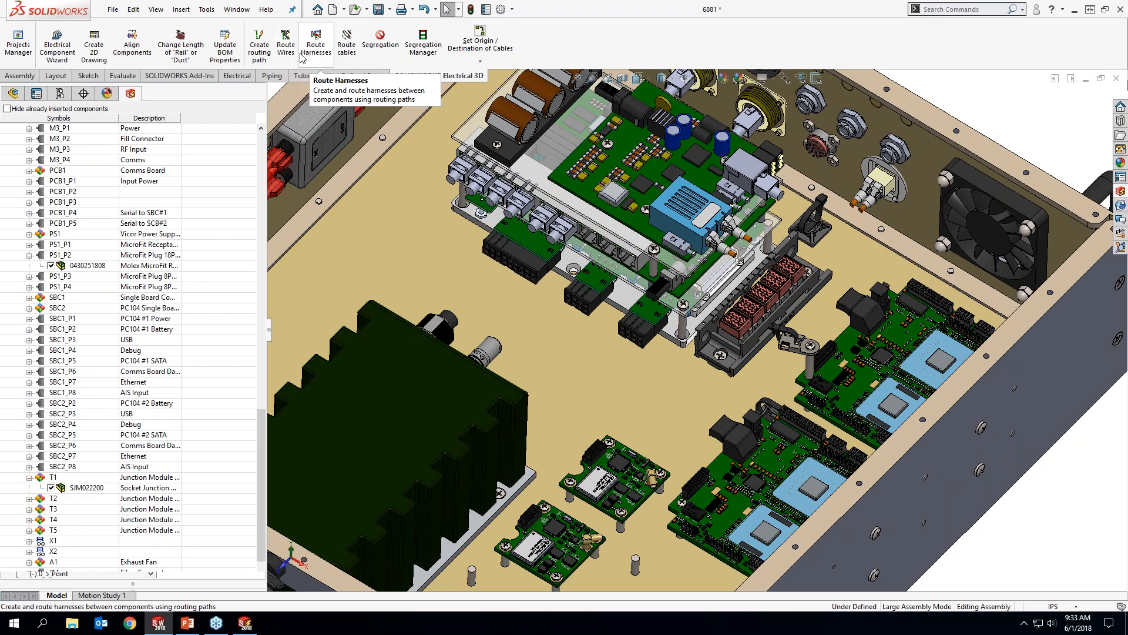
left_click(286, 54)
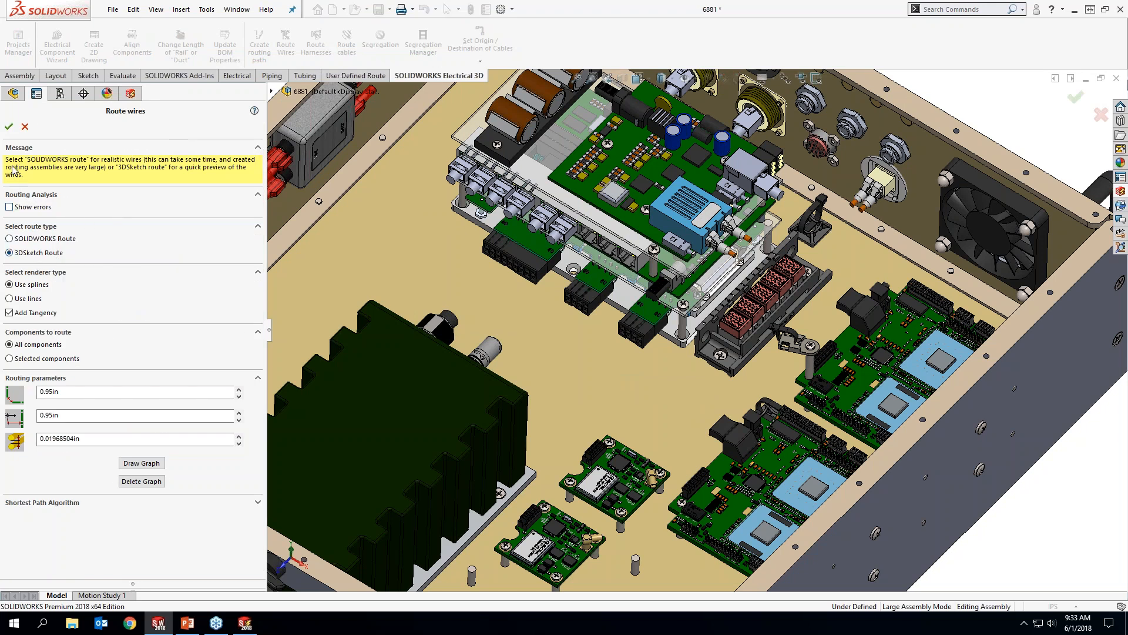
left_click(9, 127)
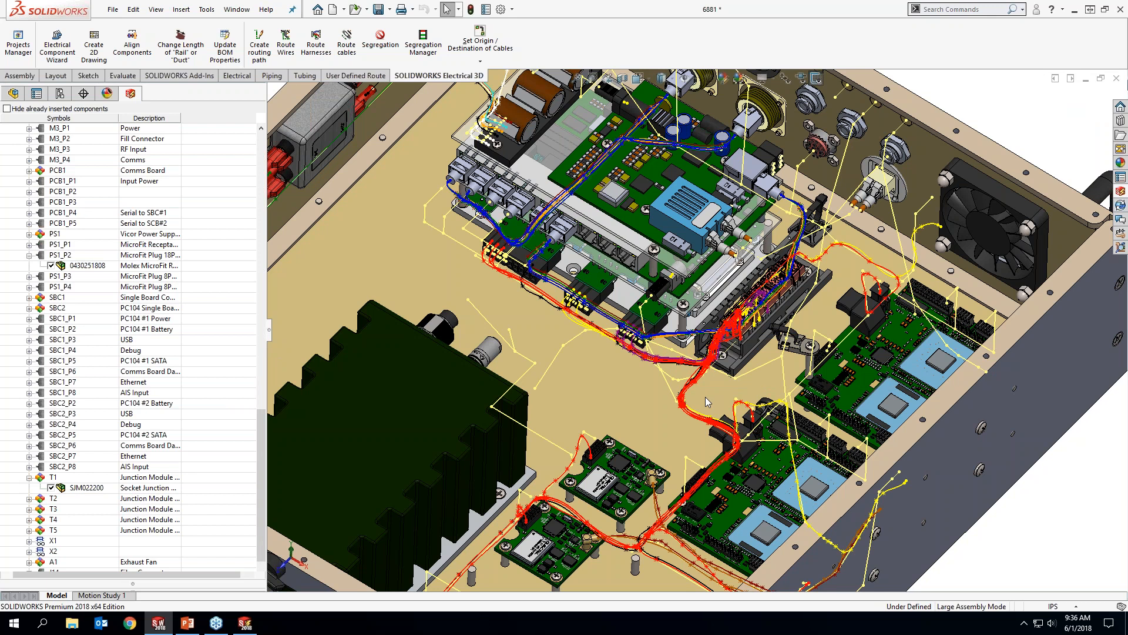
Step: Examine the routed wires between the power supply connectors, the junction modules and the circuit boards
scroll(705, 396, "up", 5)
mouse_move(700, 388)
middle_mouse_down()
mouse_move(634, 318)
mouse_move(610, 345)
mouse_move(664, 343)
mouse_move(698, 357)
mouse_move(702, 391)
middle_mouse_up()
scroll(703, 392, "down", 8)
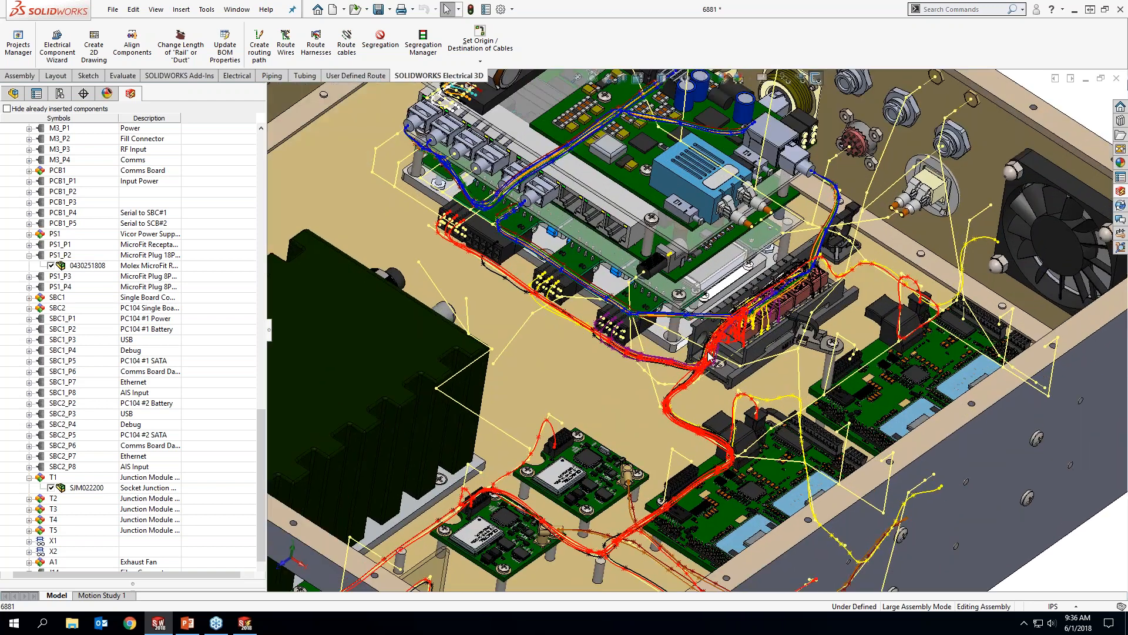
scroll(709, 357, "down", 6)
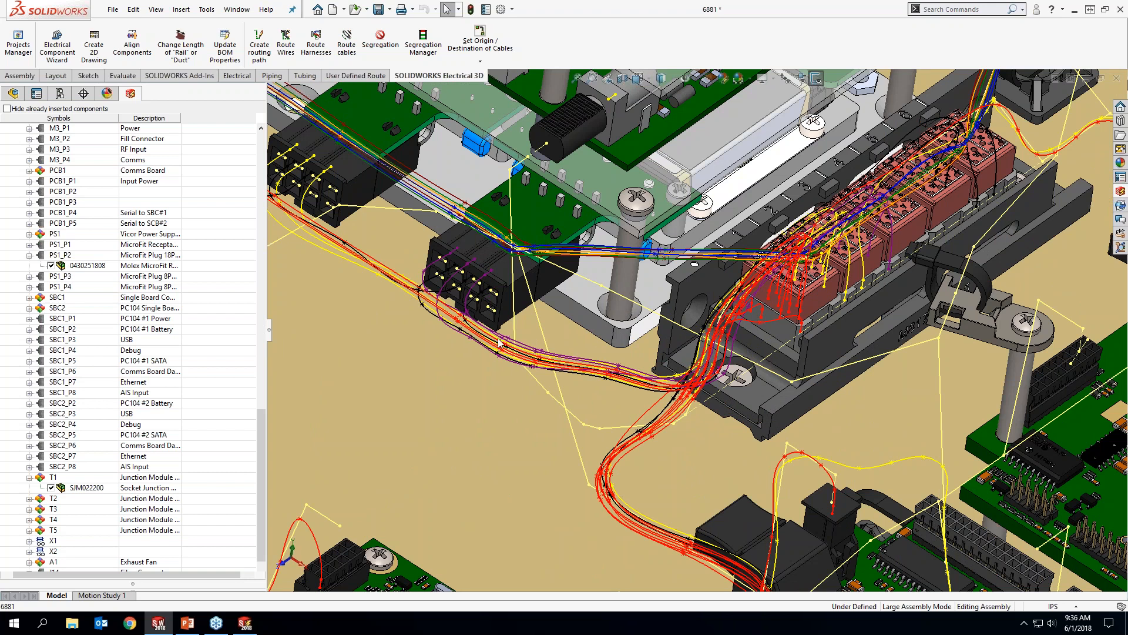
scroll(343, 268, "up", 1)
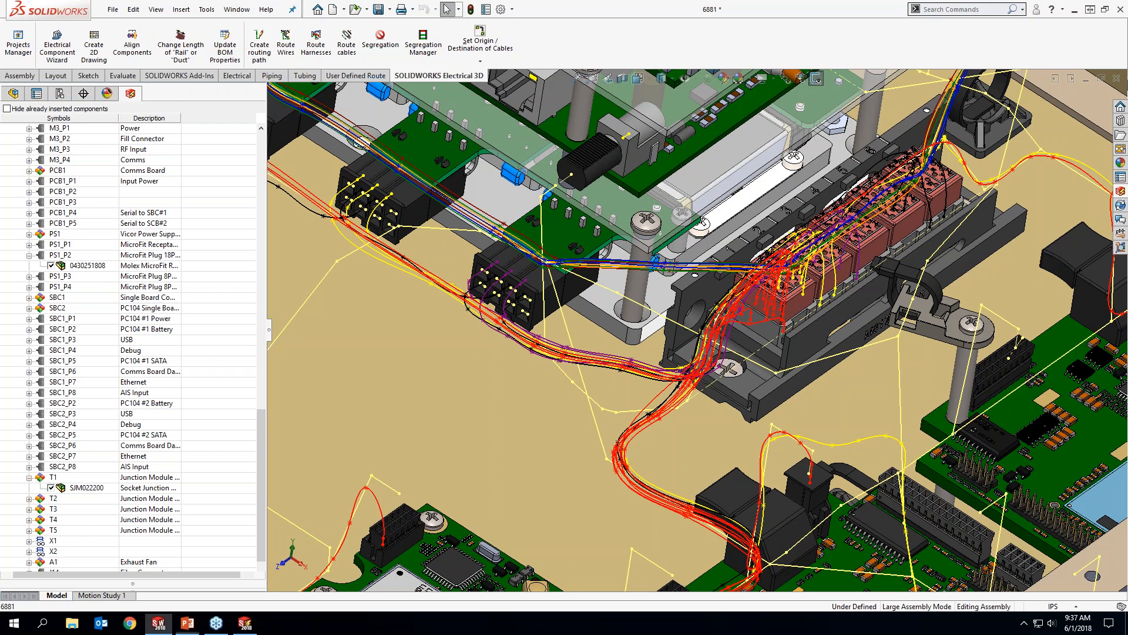
Step: Switch to the PowerPoint slide show and advance through the check marks on the 3D routing slide to the benefits
key("alt+Tab")
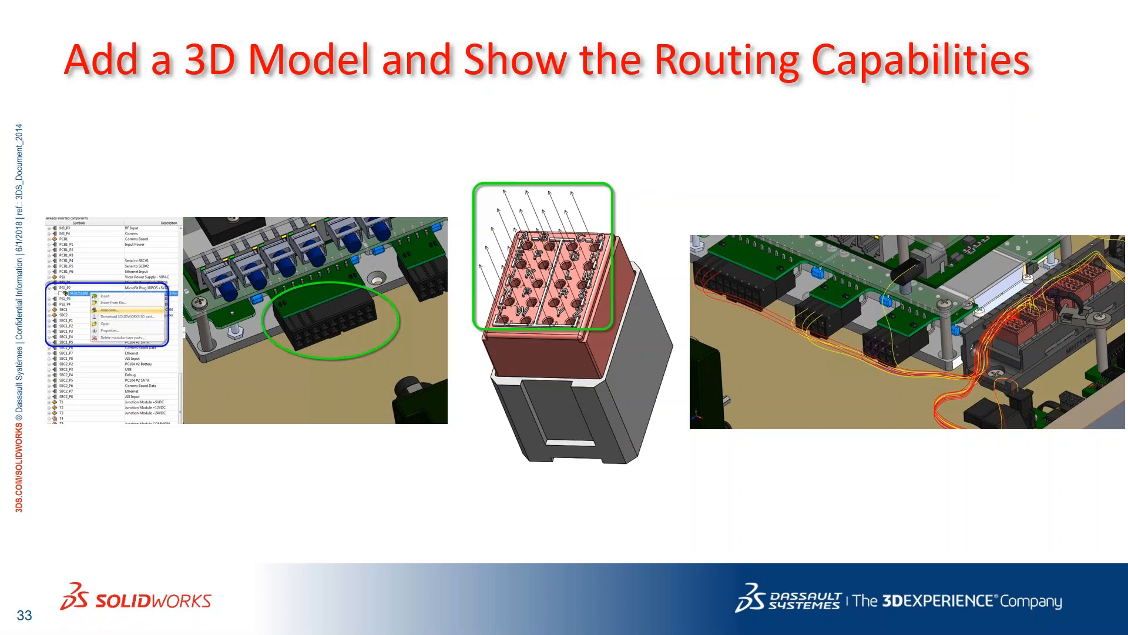
key("Right")
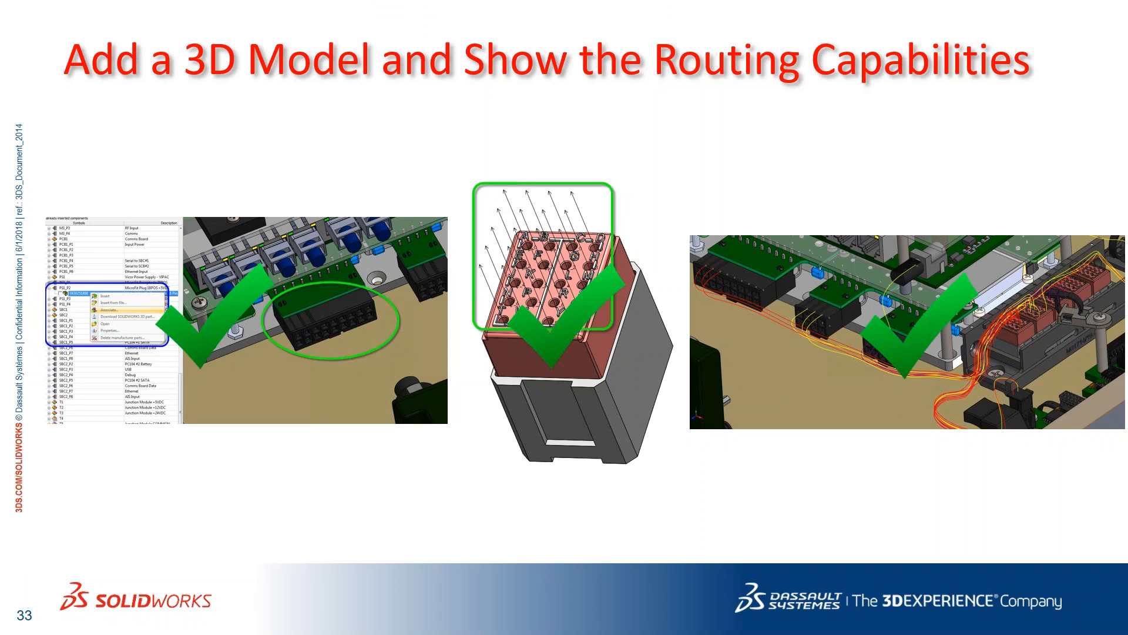
key("Right")
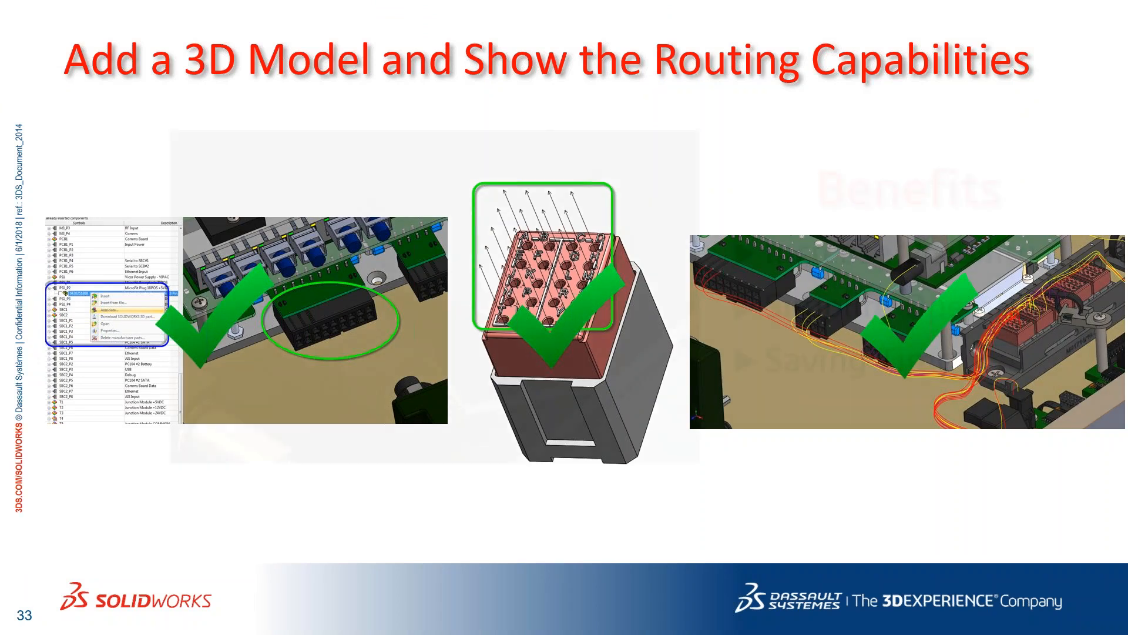
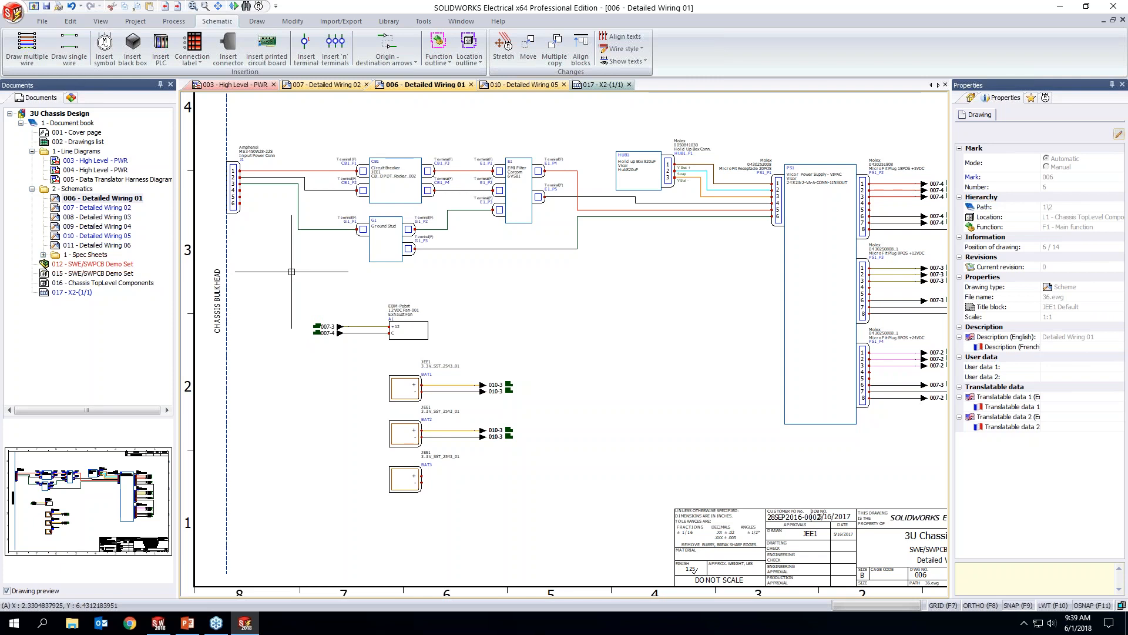
Step: Number the new wires of the project and inspect the wire marks between connector J1, circuit breaker CB1 and ground stud G1
left_click(174, 21)
left_click(153, 47)
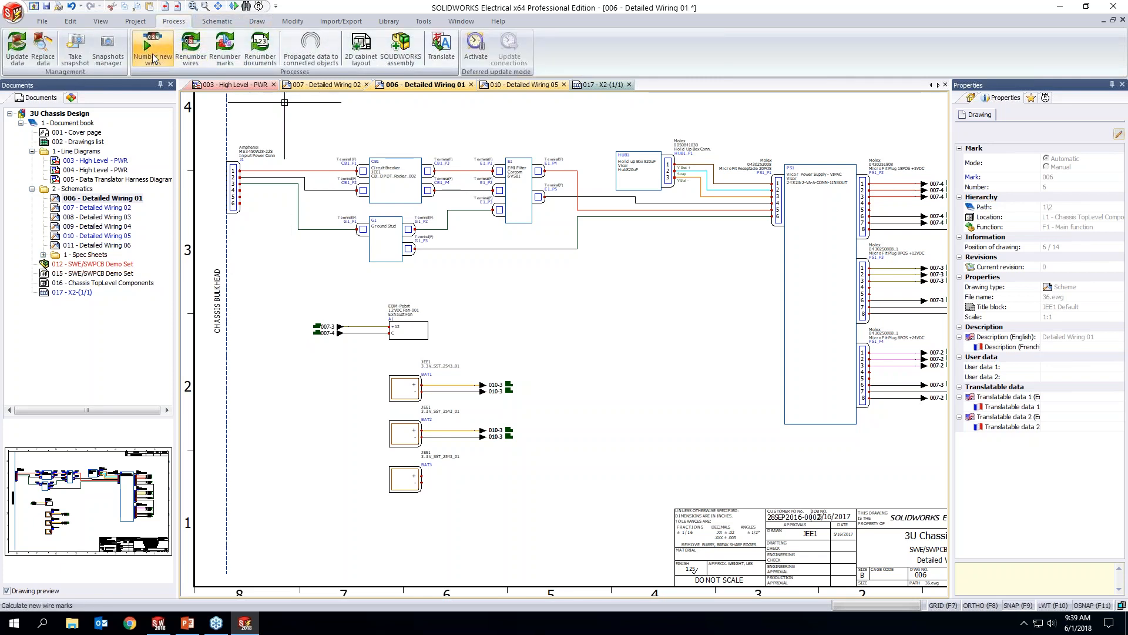
left_click(662, 337)
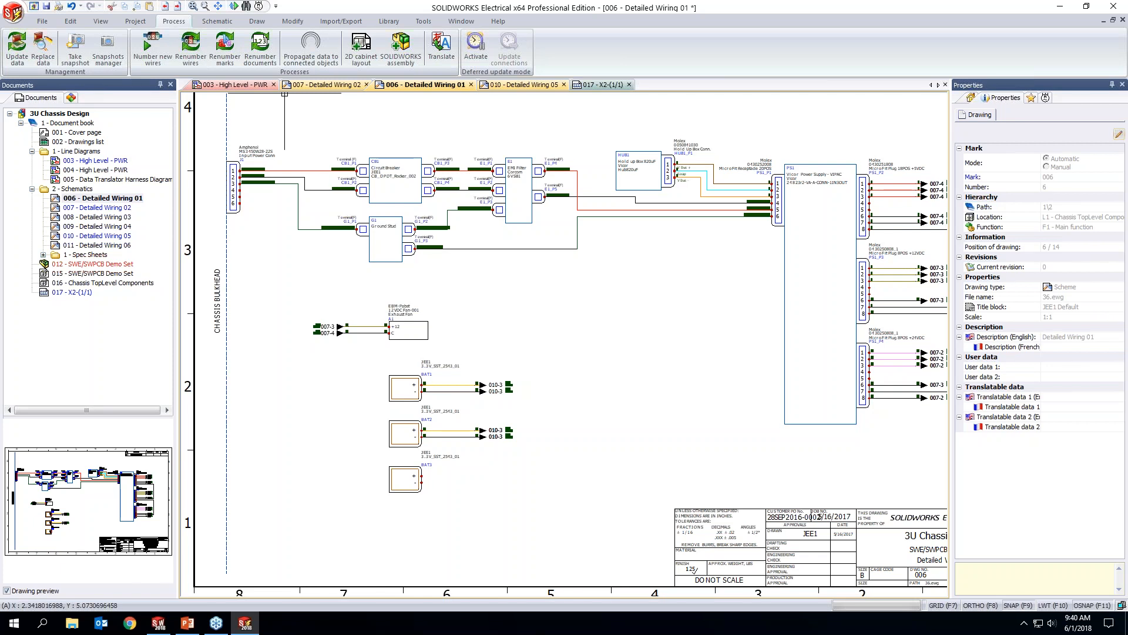
scroll(235, 176, "up", 3)
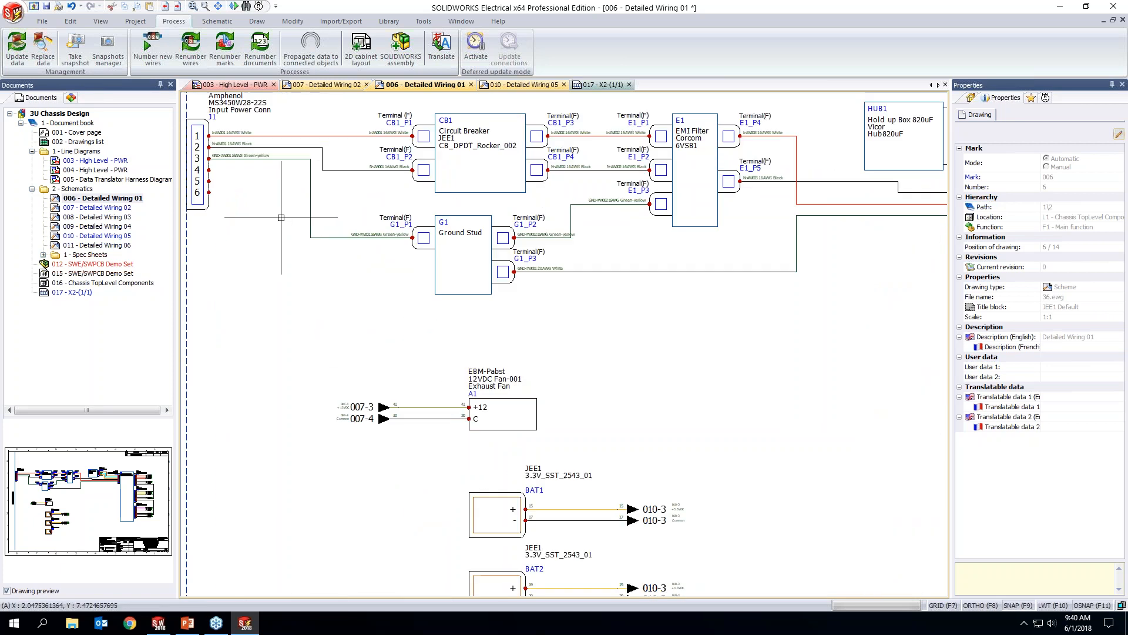
scroll(361, 277, "down", 1)
scroll(405, 234, "up", 2)
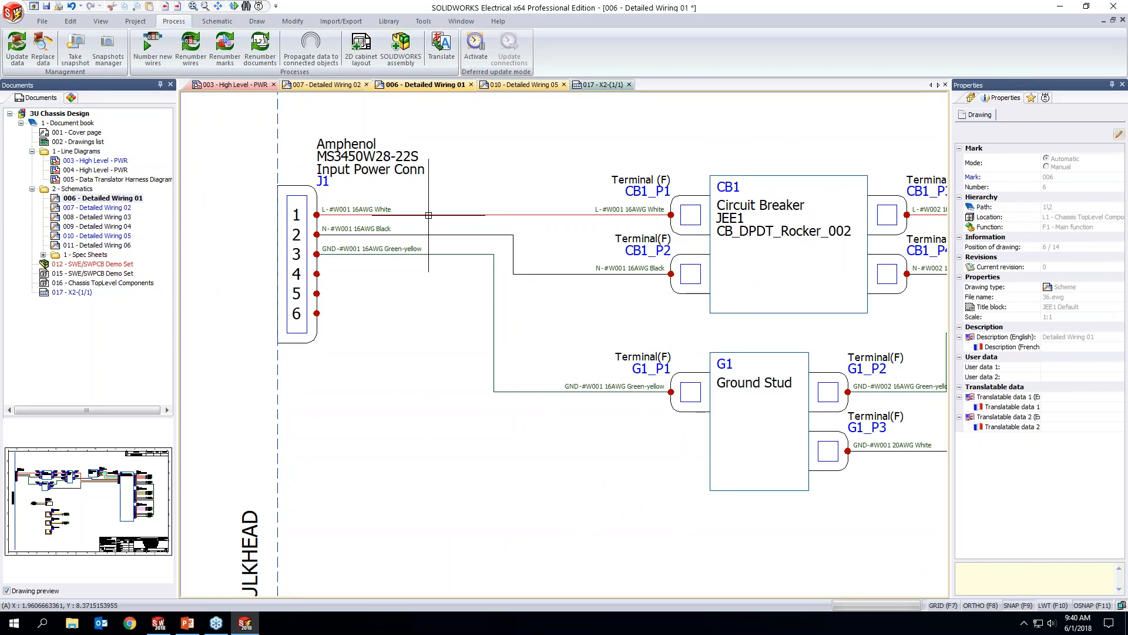
scroll(428, 215, "up", 3)
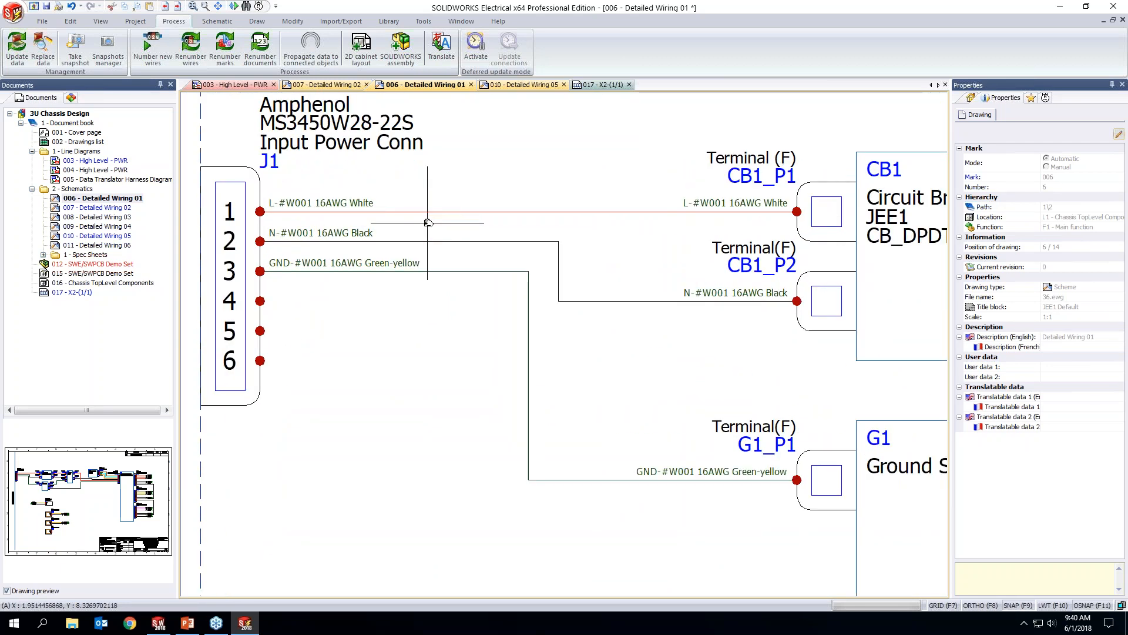
middle_click_drag(458, 224, 454, 229)
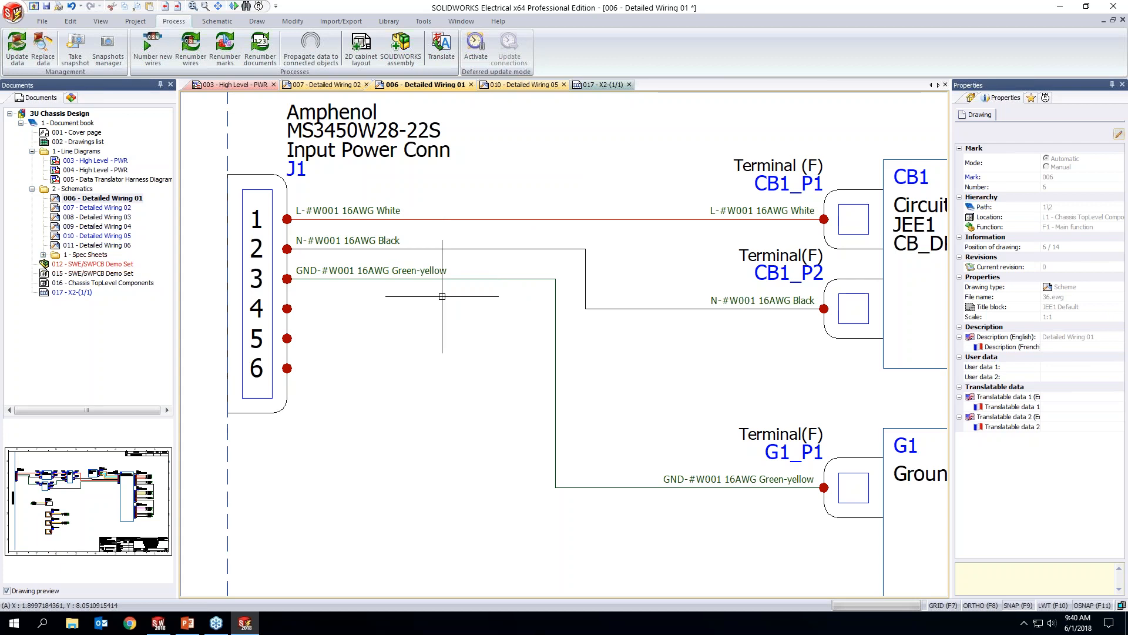
right_click(466, 219)
mouse_move(554, 226)
left_click(659, 240)
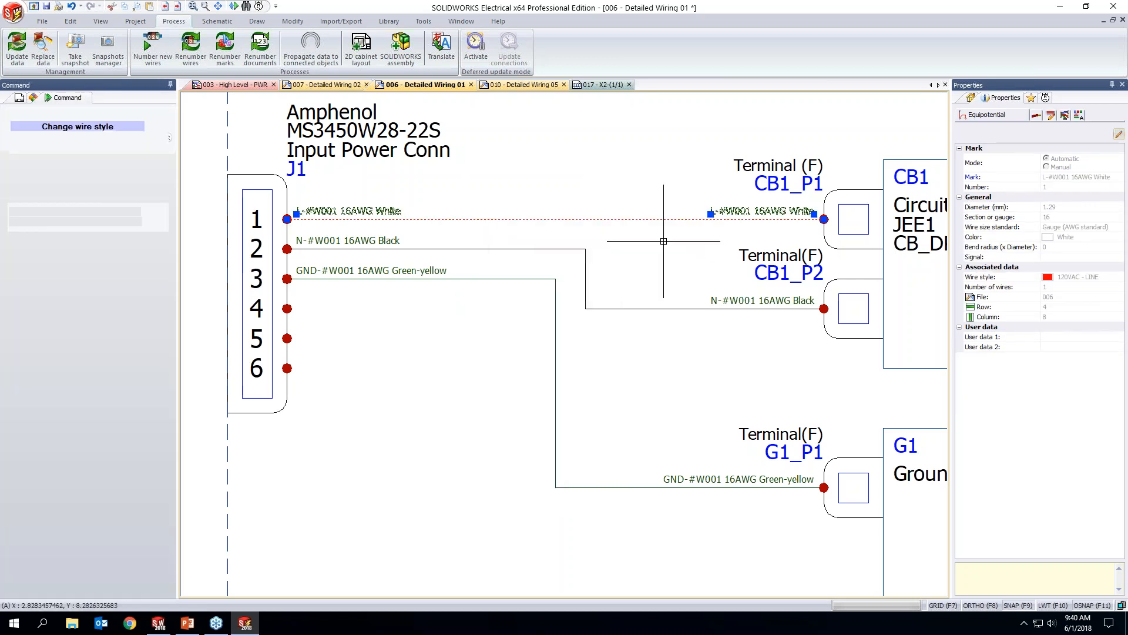
key("Escape")
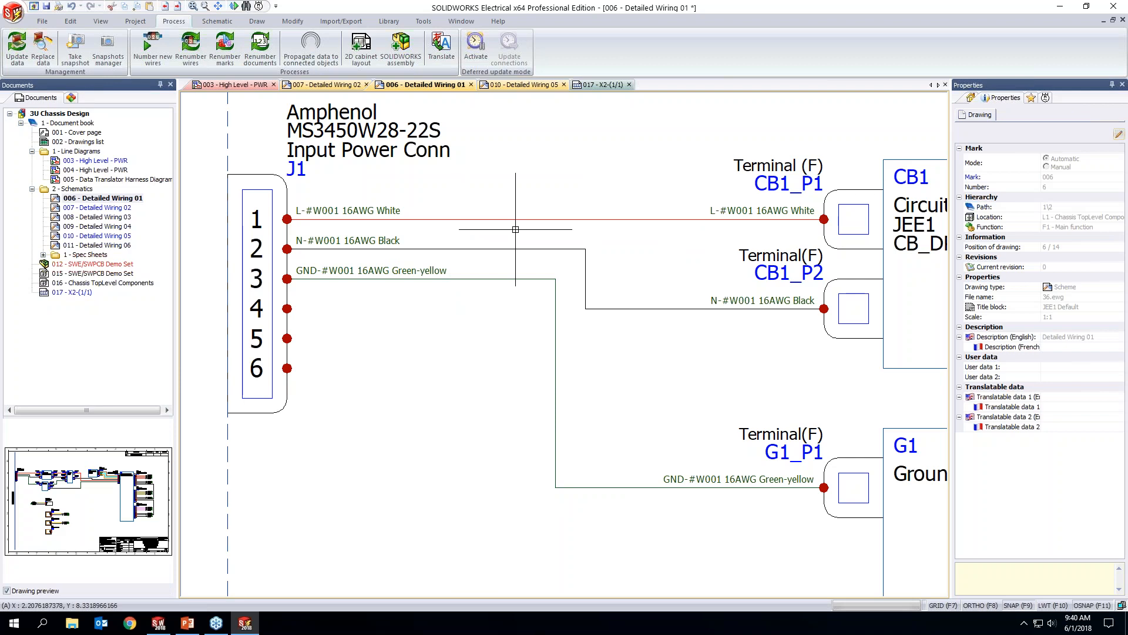
Step: View the equipotential formula in the wire style properties of the wire from J1 pin 1 to CB1_P1, and close them without changes
right_click(523, 220)
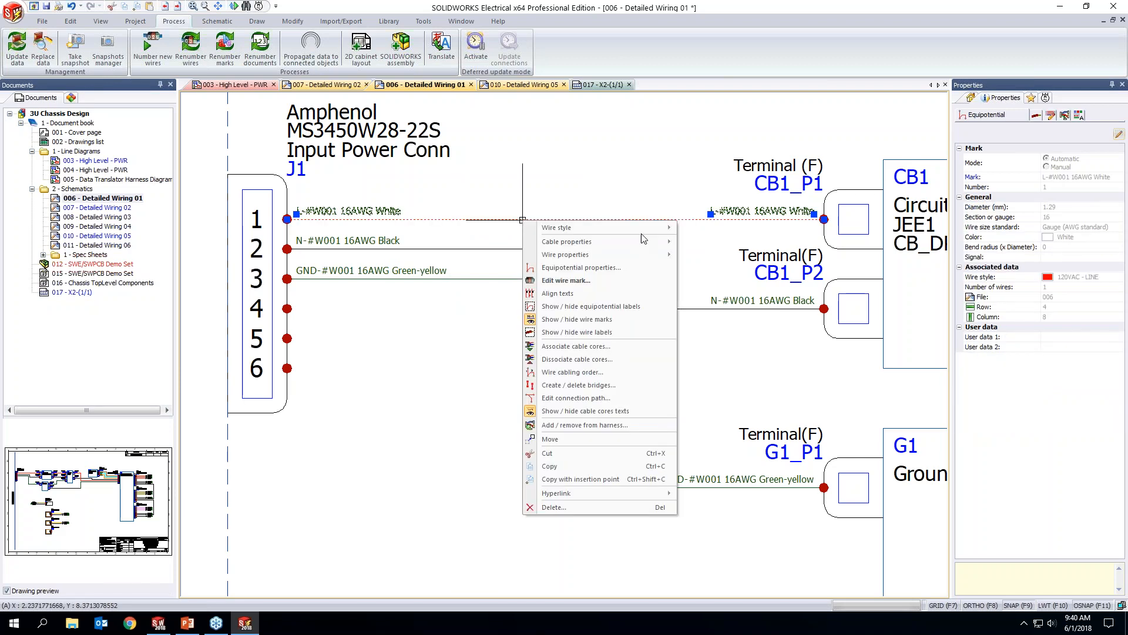
left_click(599, 239)
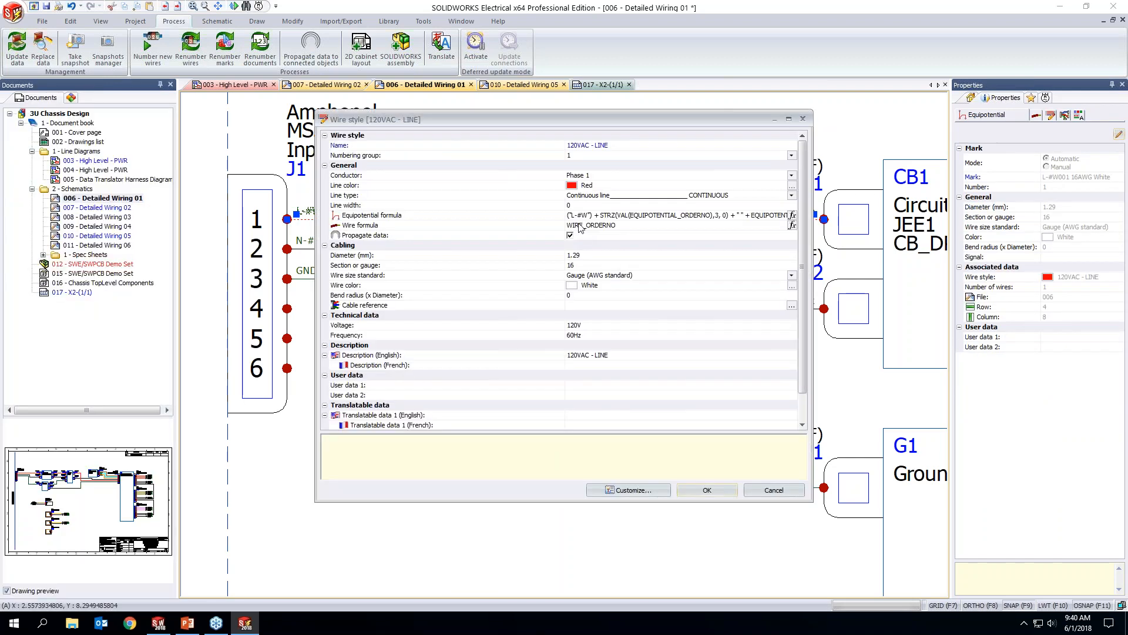
left_click_drag(887, 222, 993, 222)
left_click_drag(865, 122, 713, 128)
left_click(275, 221)
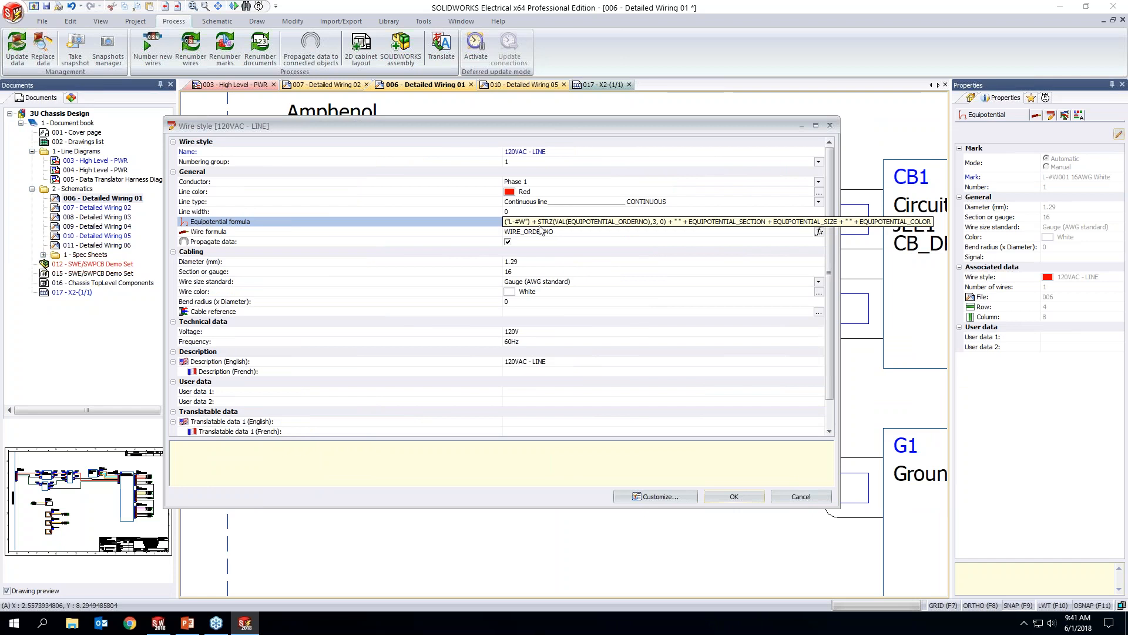
left_click(830, 126)
Step: Open the project's report manager, review the report configurations available for adding, and close the selector without adding any
scroll(605, 178, "down", 7)
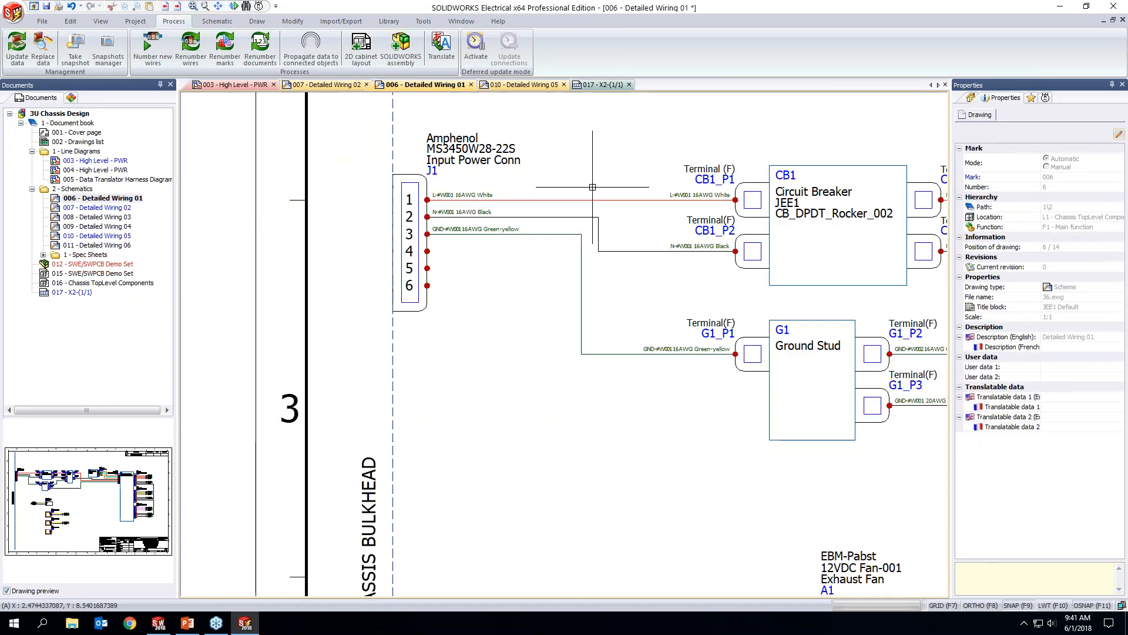
middle_click_drag(595, 234, 438, 221)
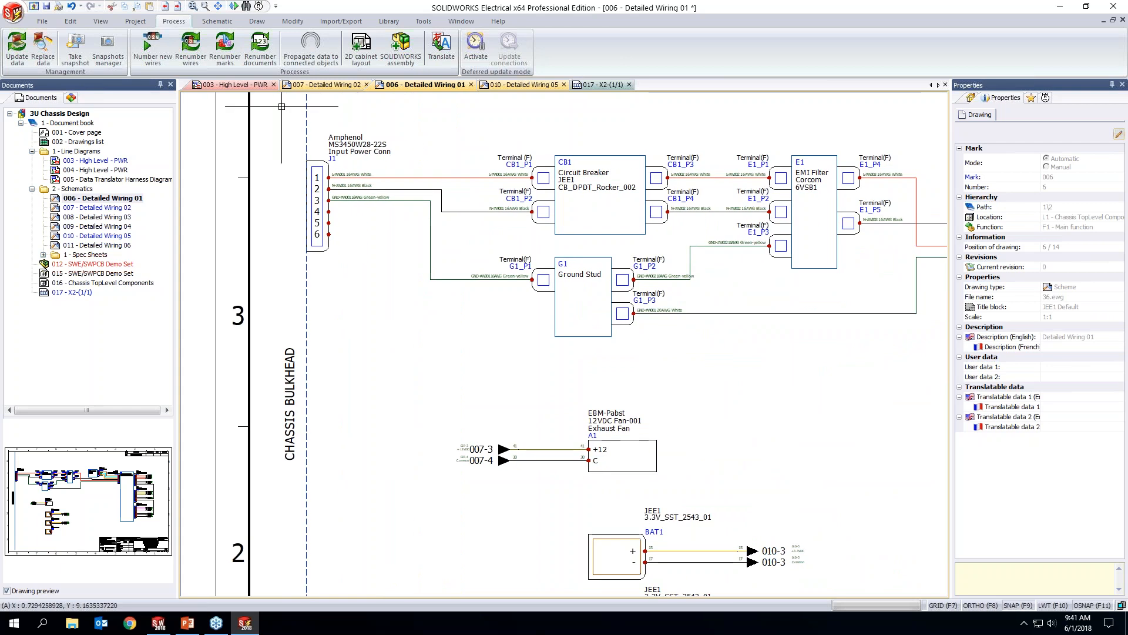
left_click(135, 21)
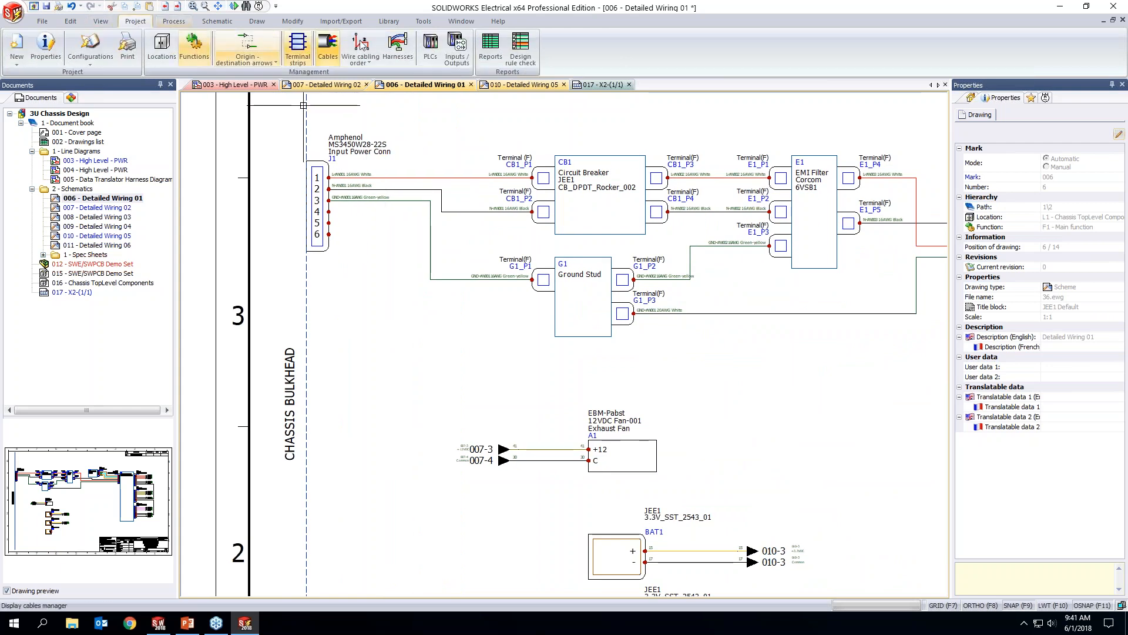
left_click(474, 61)
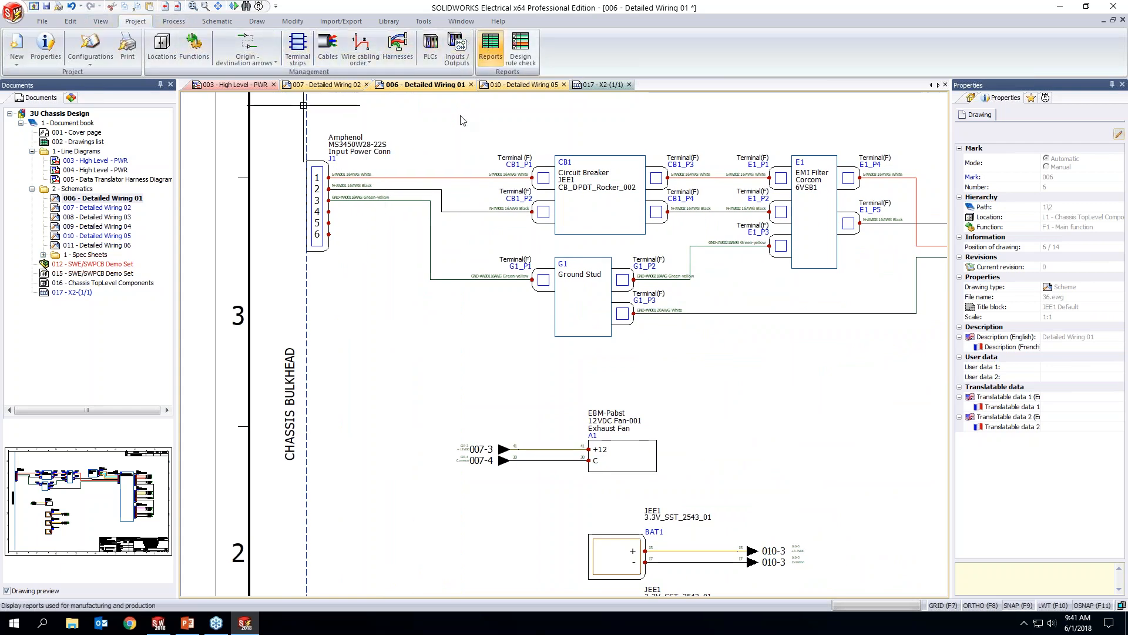
left_click_drag(456, 144, 541, 144)
left_click(307, 168)
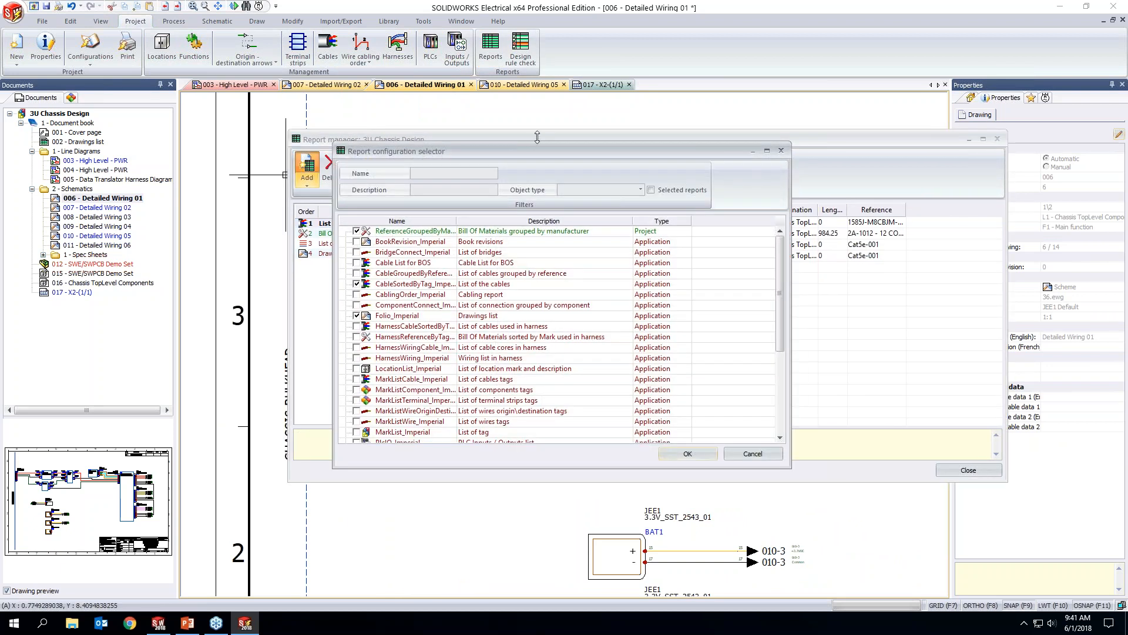
left_click_drag(502, 468, 516, 559)
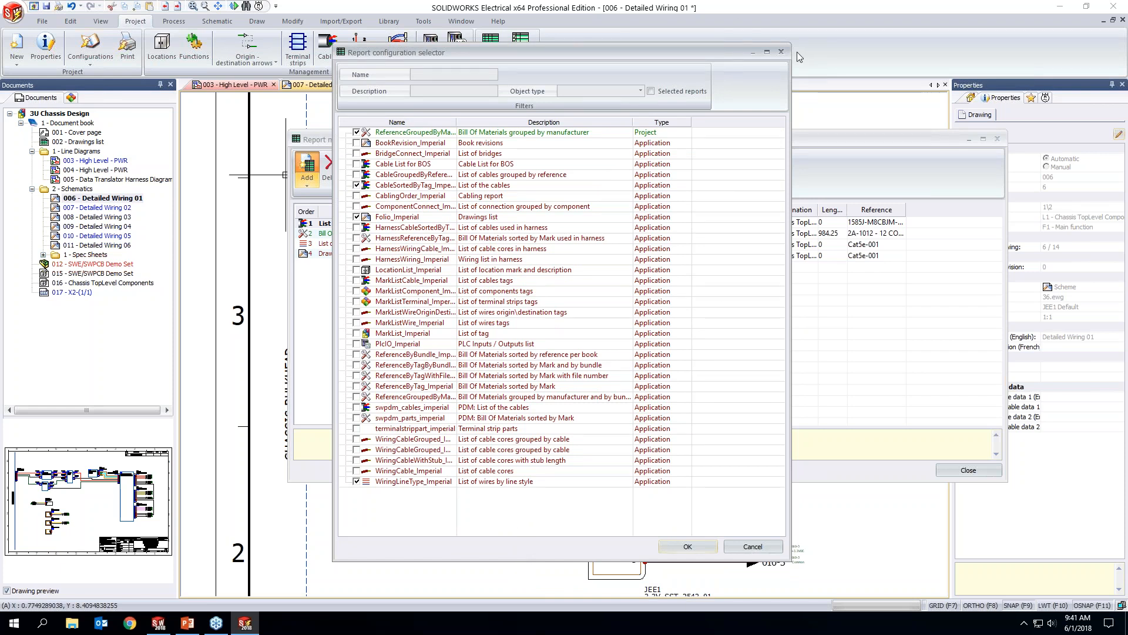
left_click(782, 52)
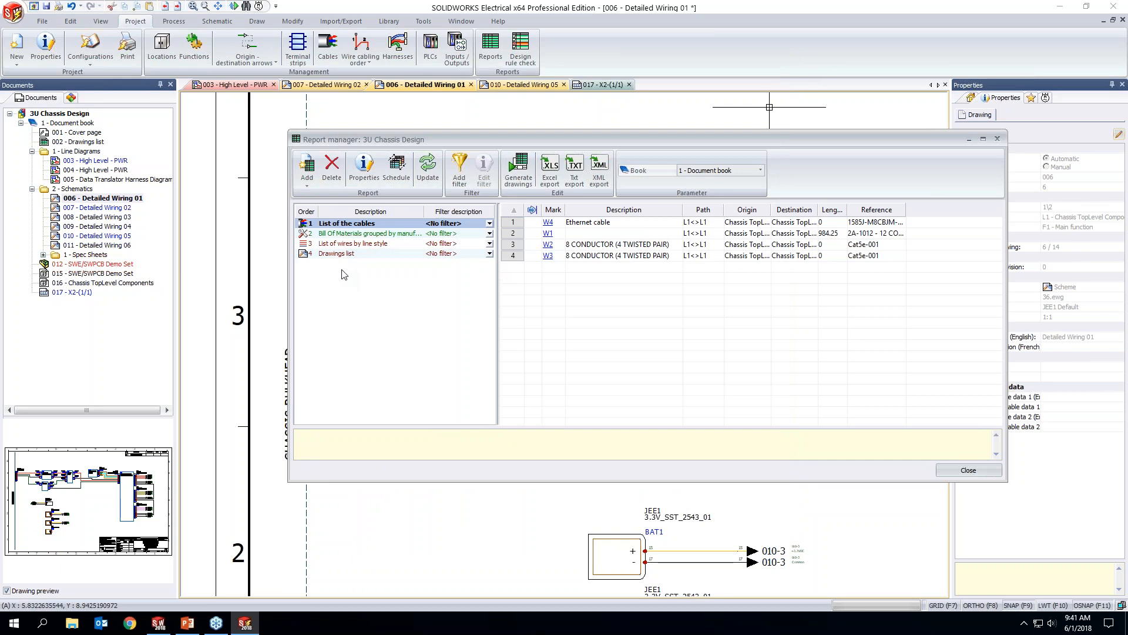
Step: Generate report drawings for the cable list, manufacturer bill of materials, wires by line style and drawings list, and close the report manager
left_click(518, 168)
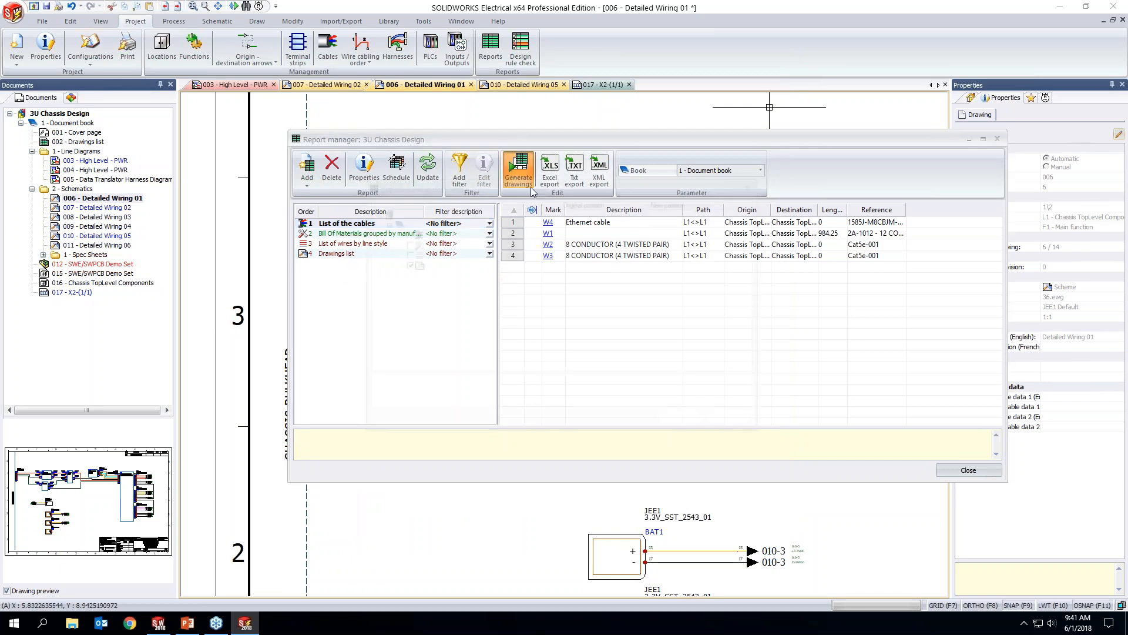
left_click(405, 232)
left_click(404, 243)
left_click(404, 254)
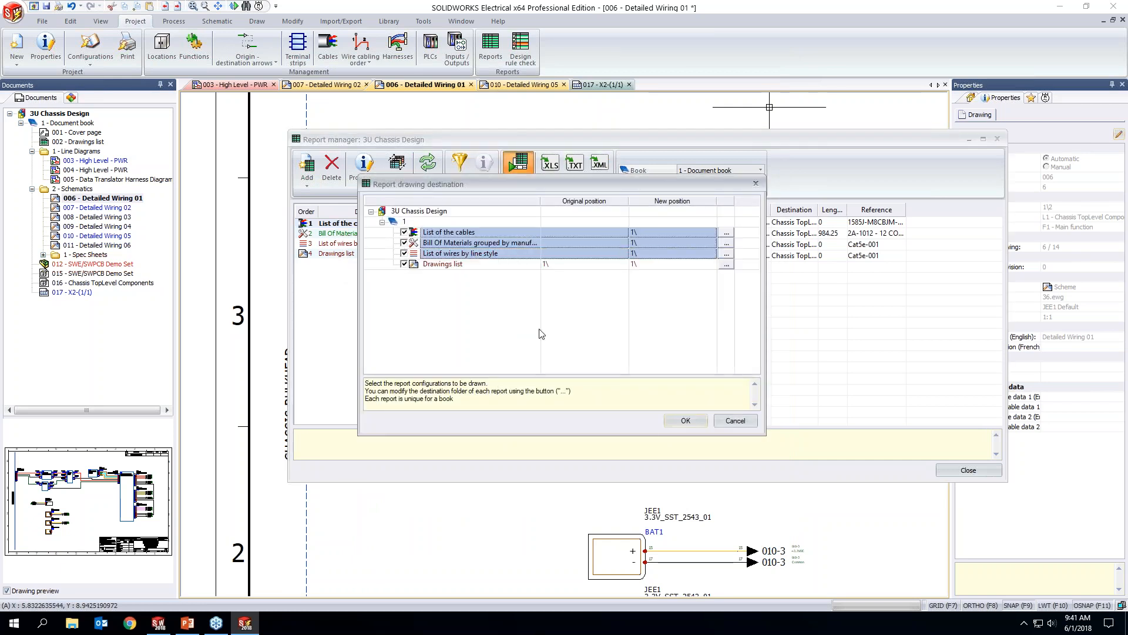
left_click(686, 420)
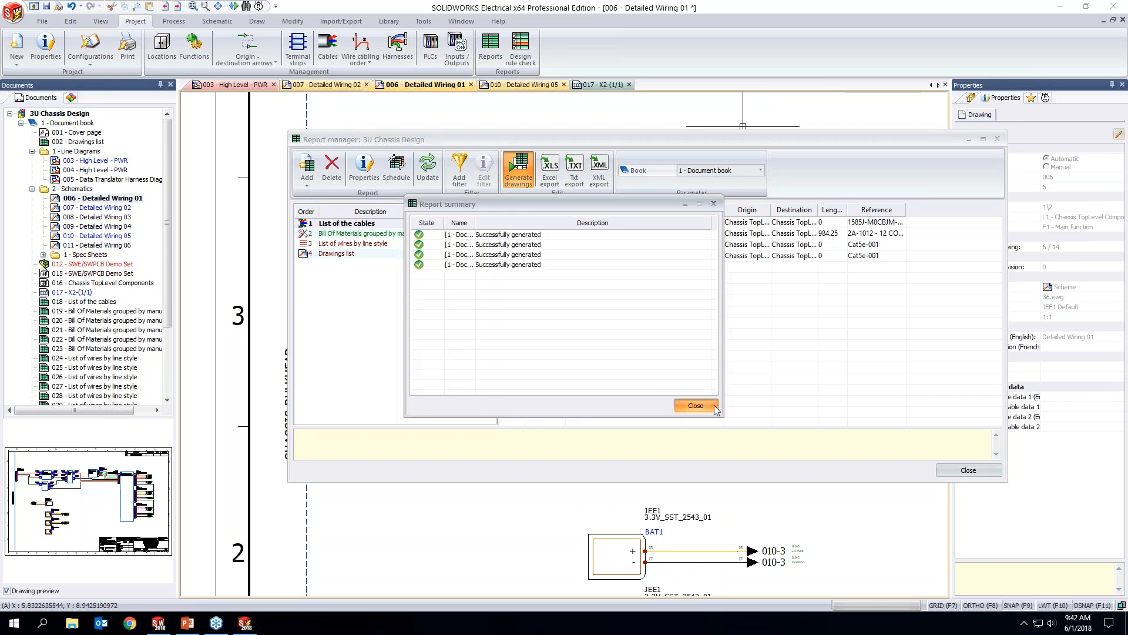
left_click(698, 405)
left_click(998, 139)
Step: Open drawing 020, the bill of materials grouped by manufacturer, and examine its references, marks, descriptions and quantities
scroll(169, 294, "down", 1)
scroll(169, 293, "down", 3)
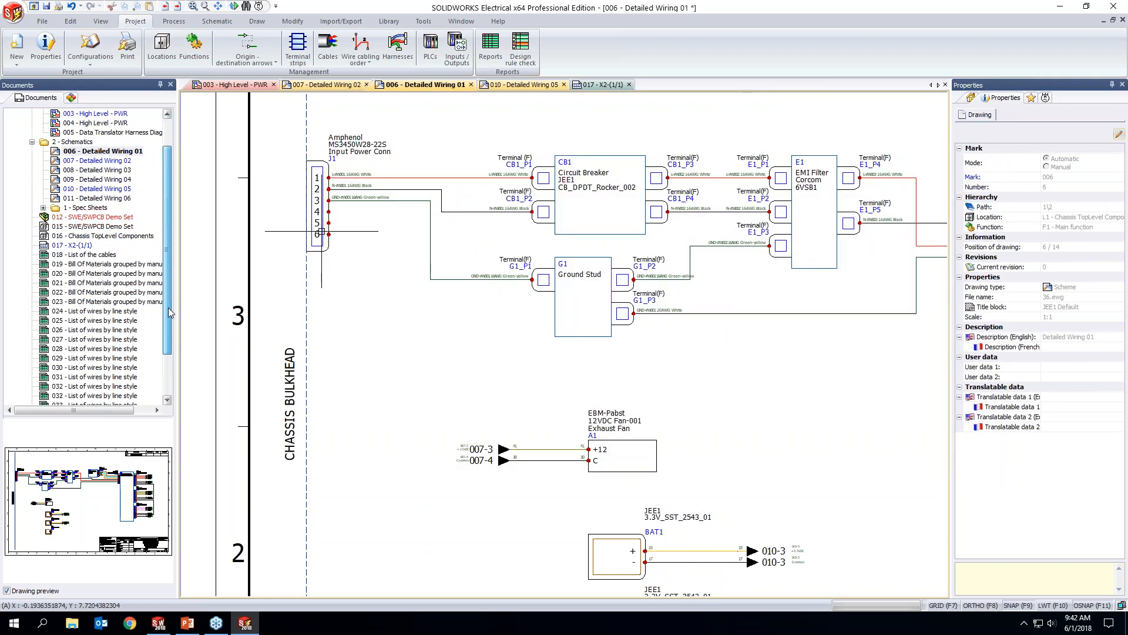
double_click(106, 273)
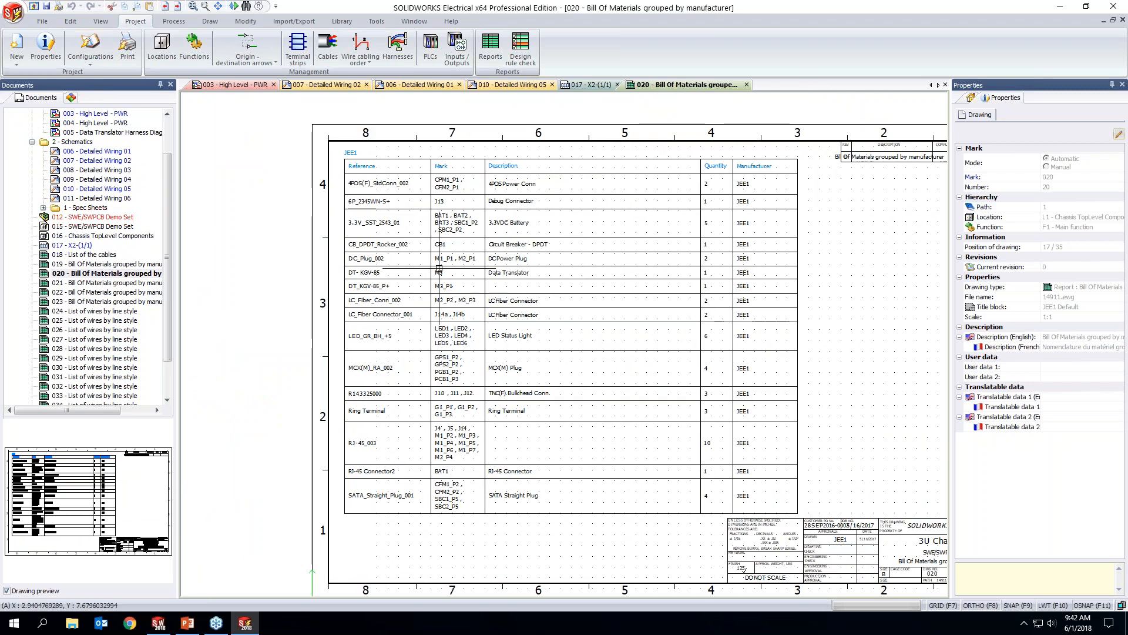
scroll(439, 267, "up", 1)
middle_click_drag(439, 267, 423, 266)
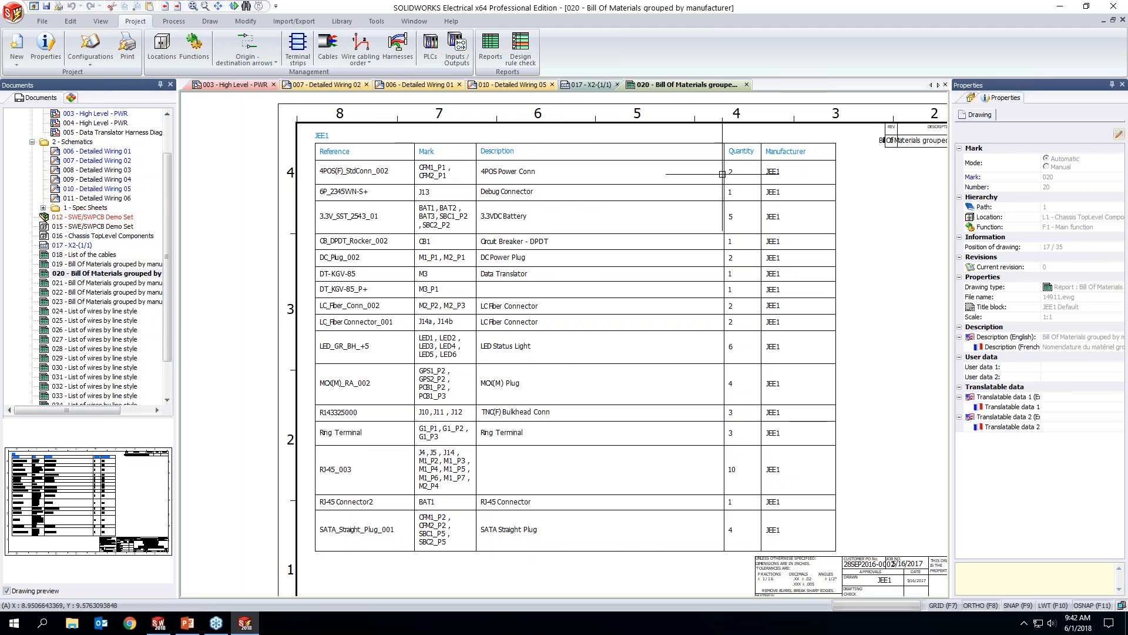
middle_click_drag(815, 178, 670, 185)
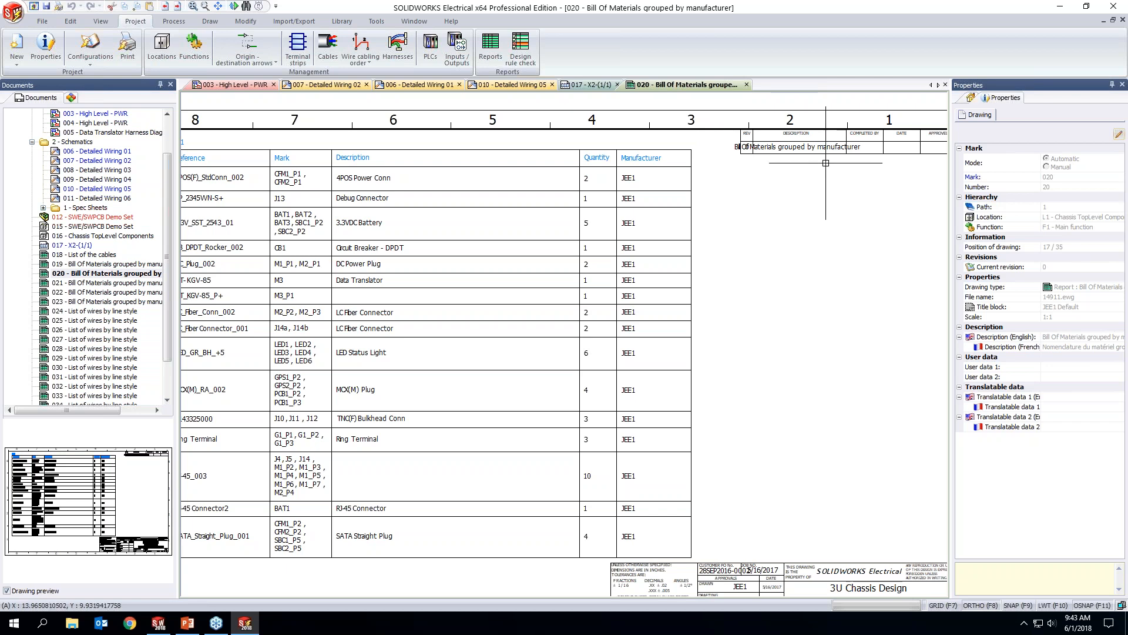
middle_click_drag(548, 222, 631, 214)
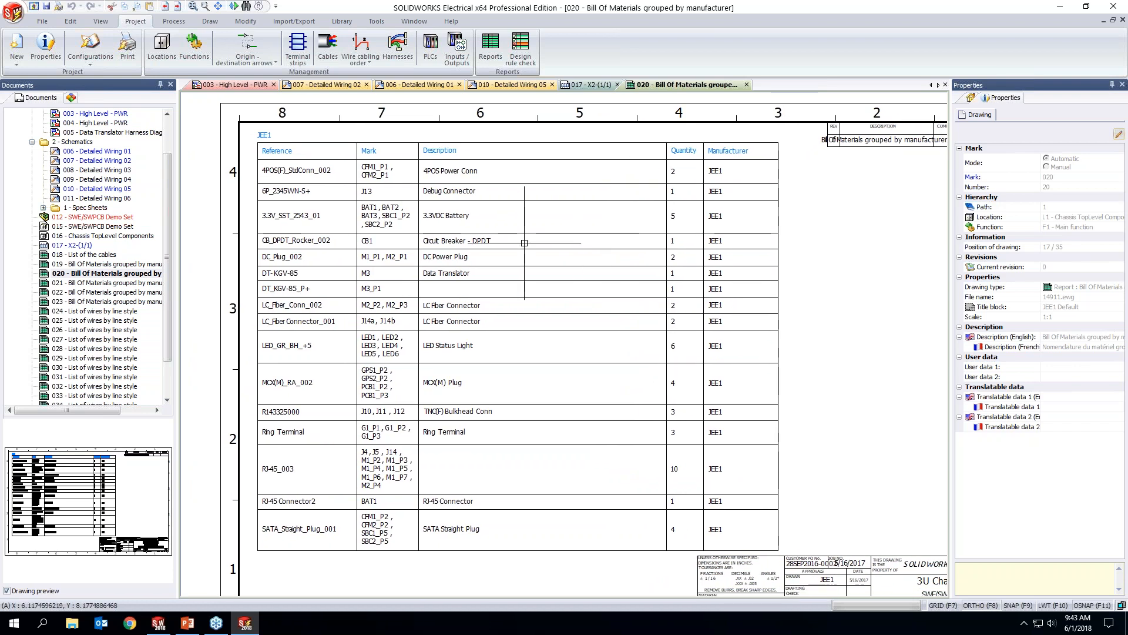
Step: Open drawing 026, the list of wires by line style, and examine the wire origins, destinations and lengths
left_click(101, 332)
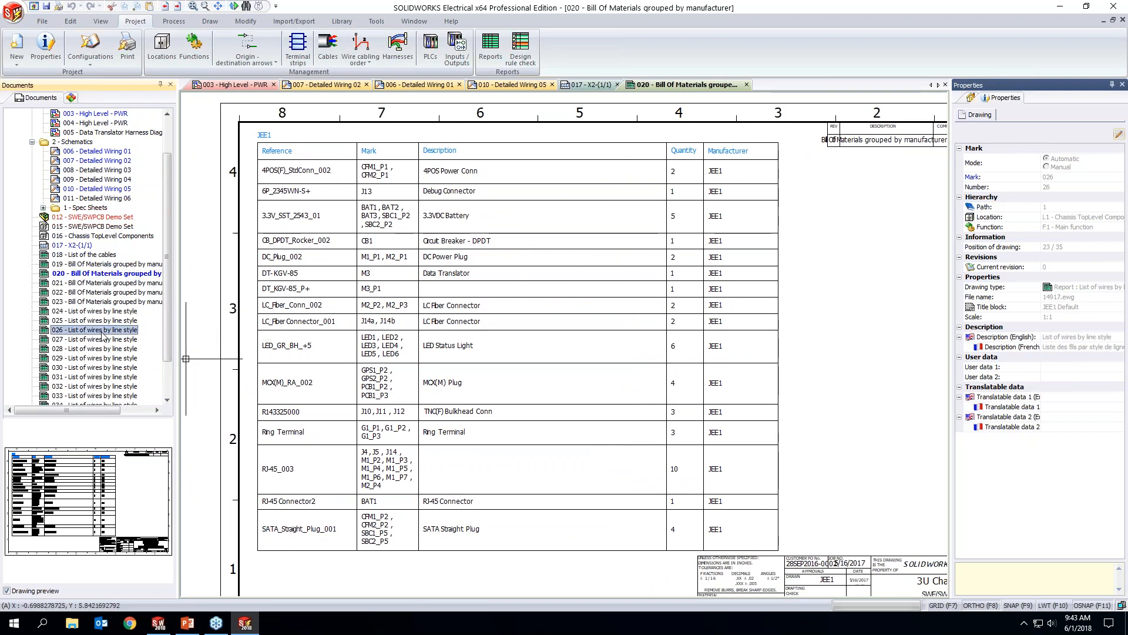
double_click(94, 330)
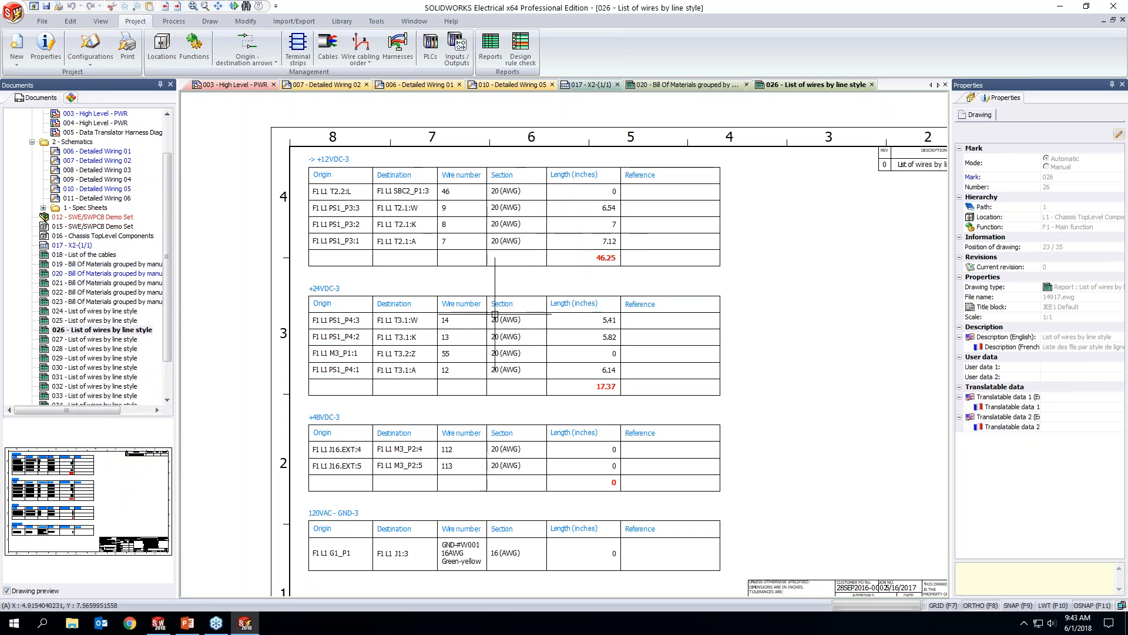
middle_click_drag(368, 311, 373, 245)
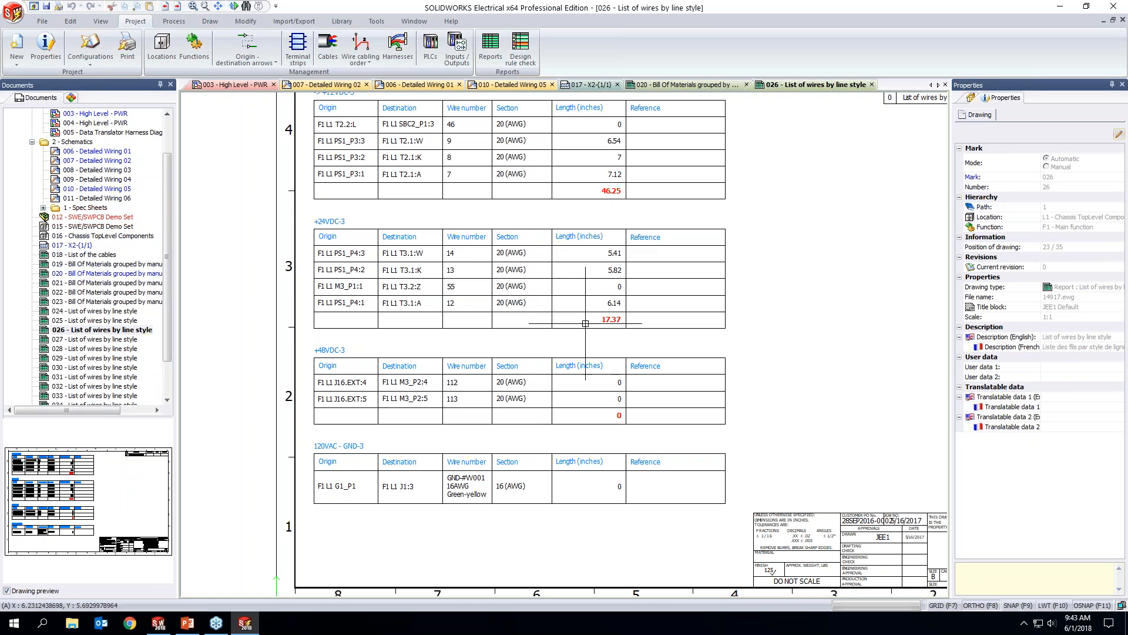
middle_click_drag(560, 221, 564, 284)
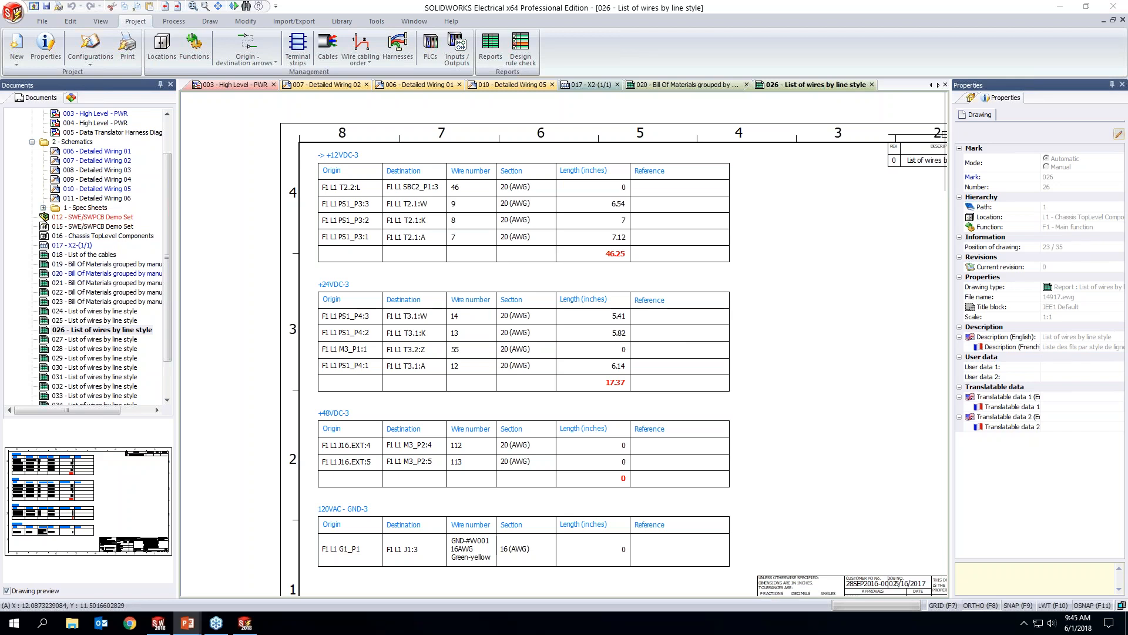
Step: Switch to the PowerPoint slide show and advance to the check marks on the project deliverables and reports slide
key("shift+F5")
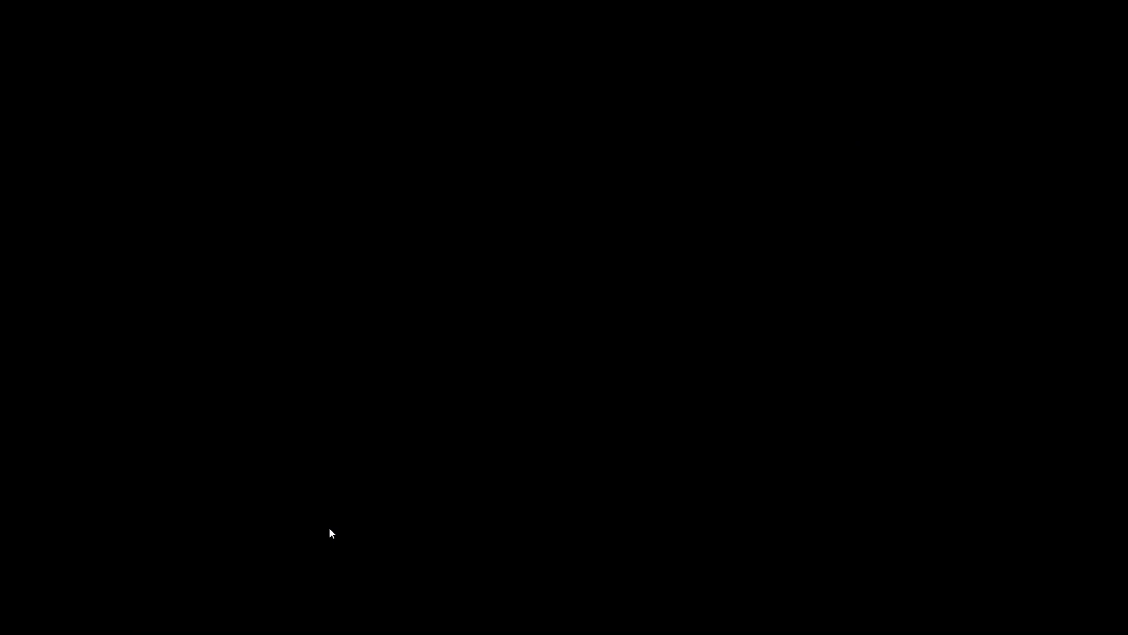
key("Right")
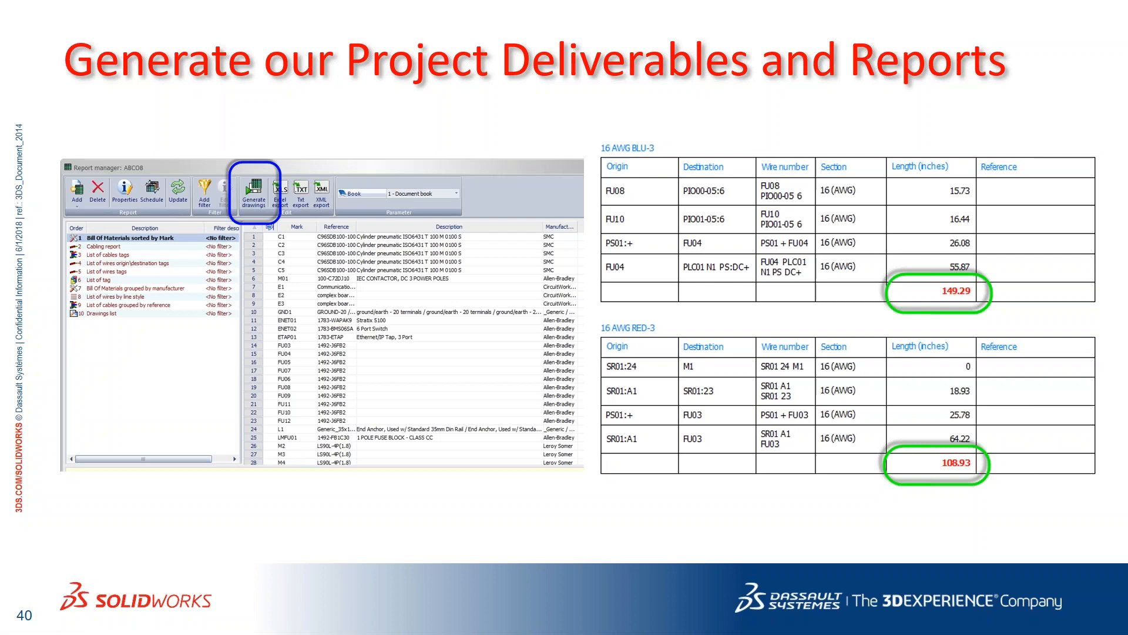
key("Right")
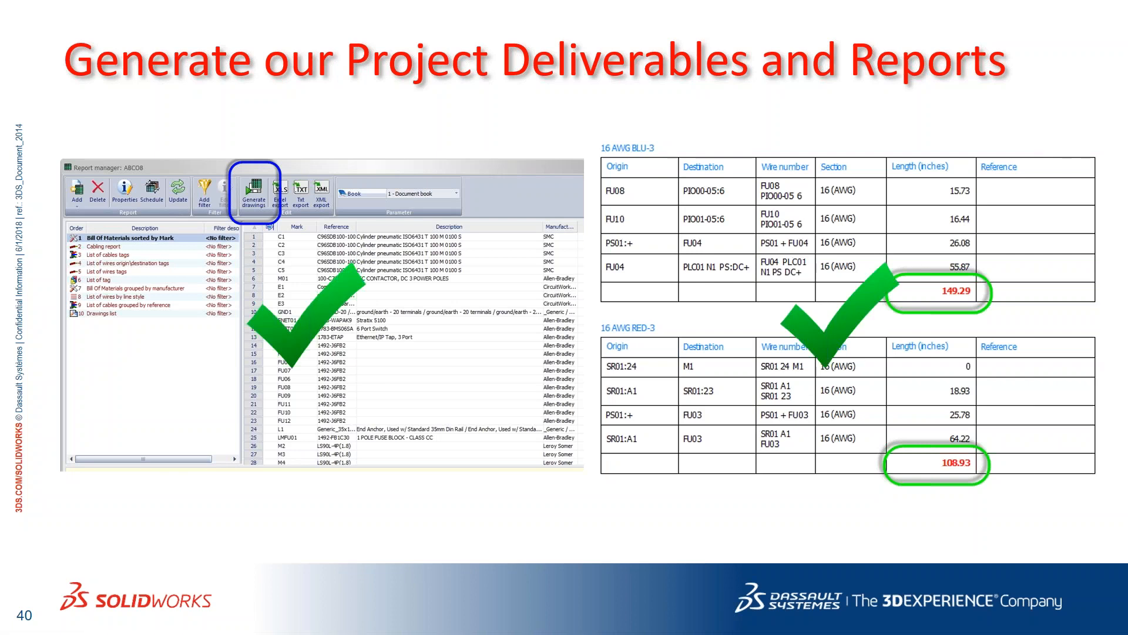